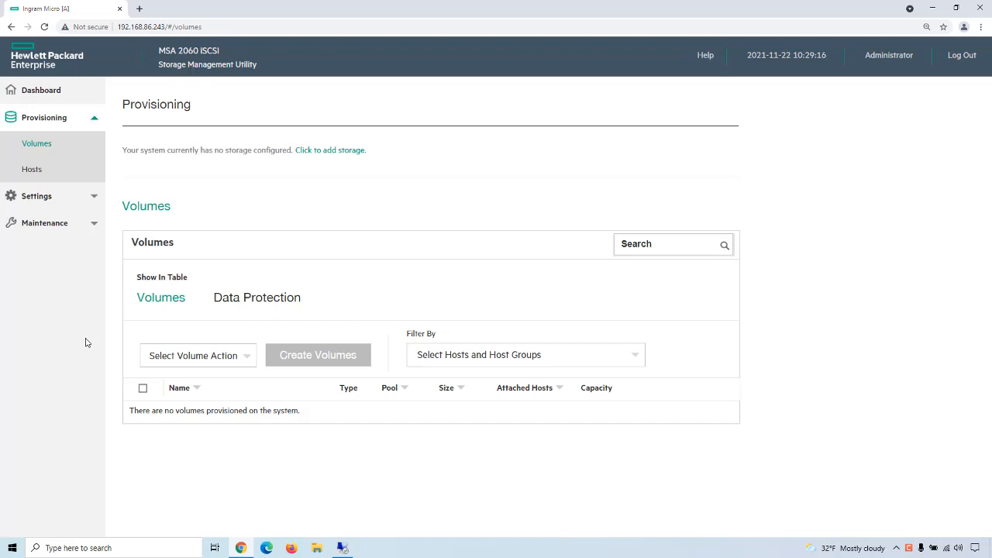
Step: Open the Maintenance hardware page and inspect the details of Disk 1 and Disk 13 in Enclosure 1's front view
left_click(48, 222)
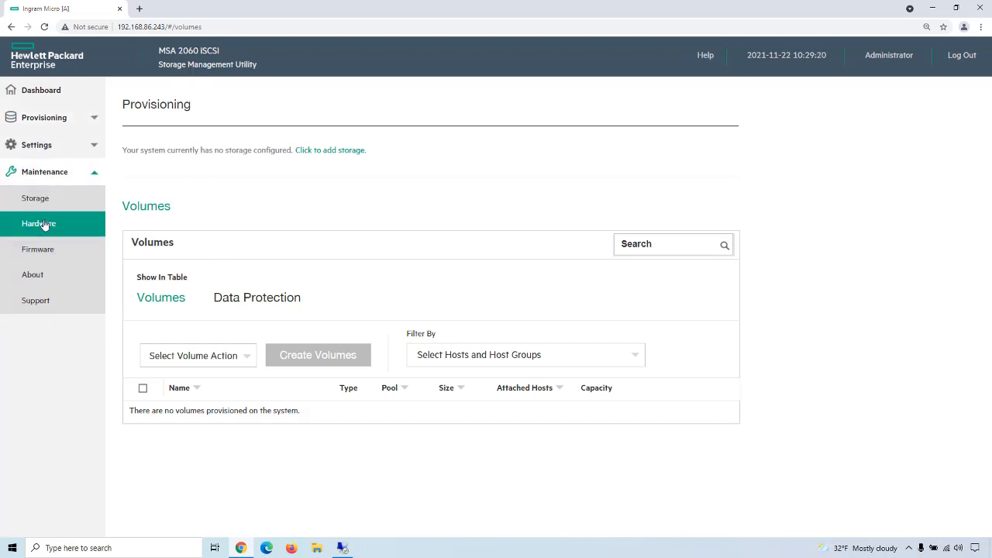
left_click(44, 224)
scroll(496, 291, "down", 2)
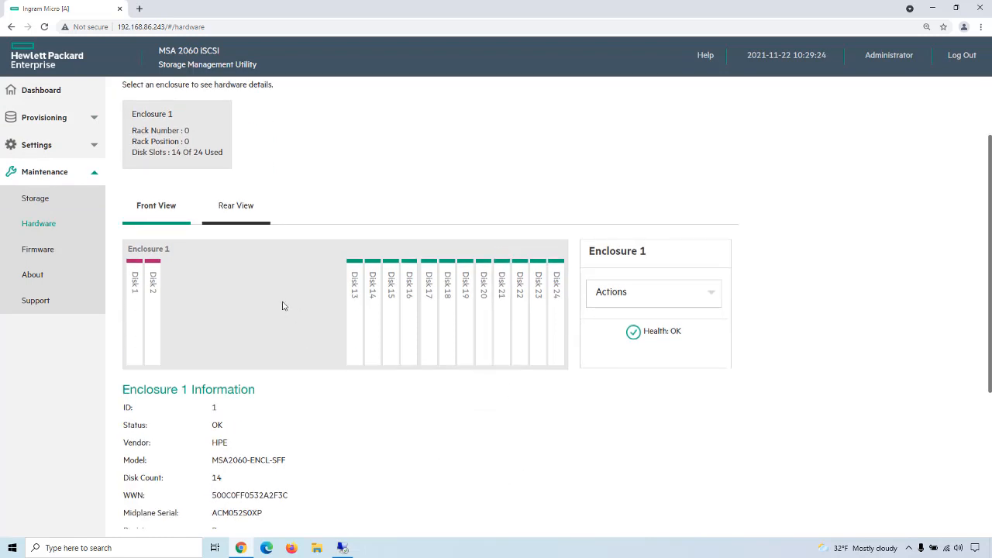
left_click(133, 324)
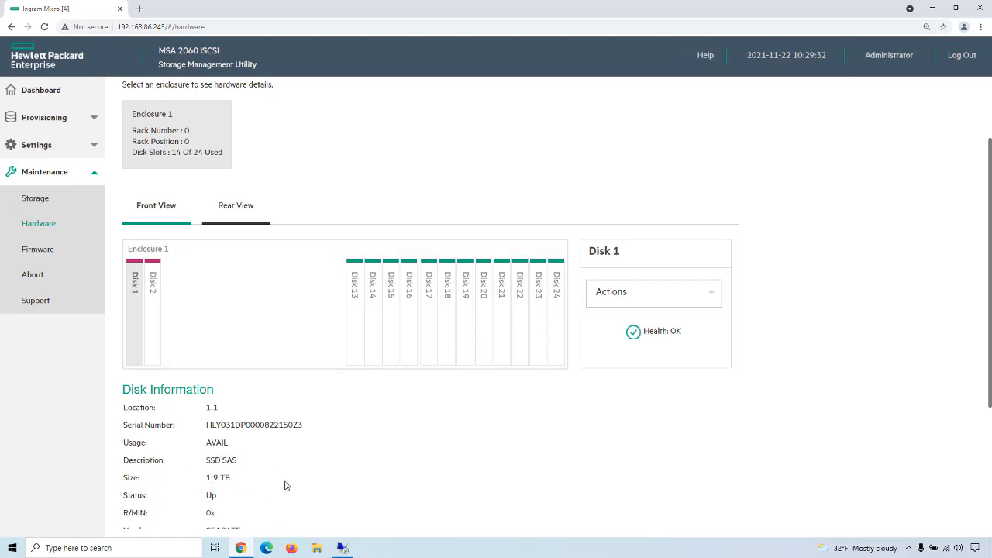
left_click(355, 322)
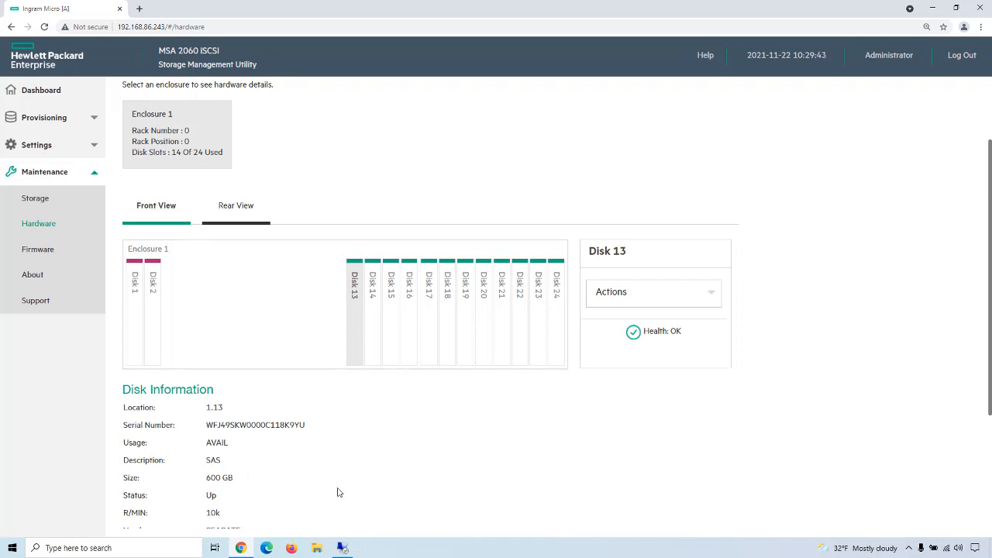
Step: Check the storage pools page, and view the rear of Enclosure 1 on the hardware page
left_click(39, 199)
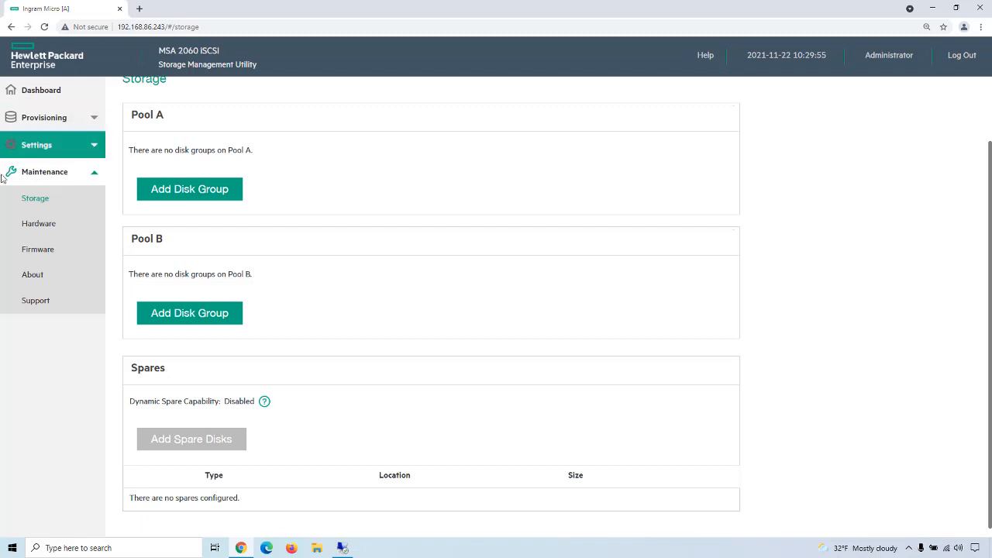
left_click(28, 231)
left_click(251, 240)
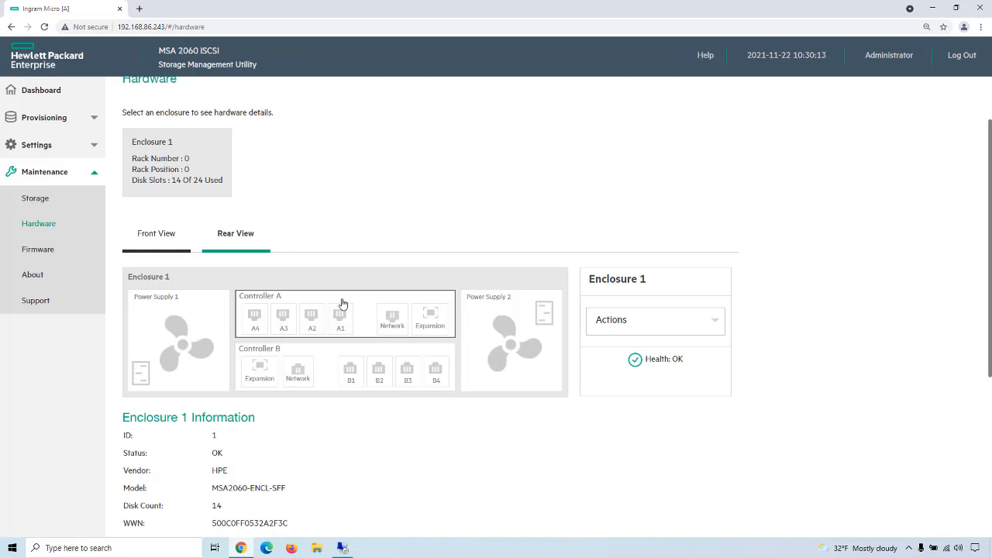
Step: Add a RAID1 disk group to Pool A using the two SSD SAS disks at locations 1.1 and 1.2
left_click(39, 202)
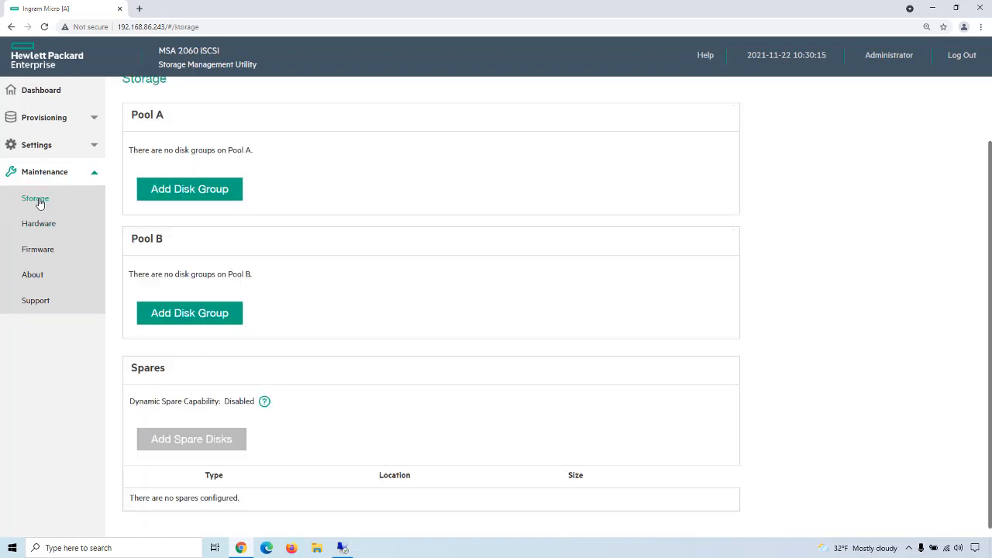
scroll(344, 294, "up", 2)
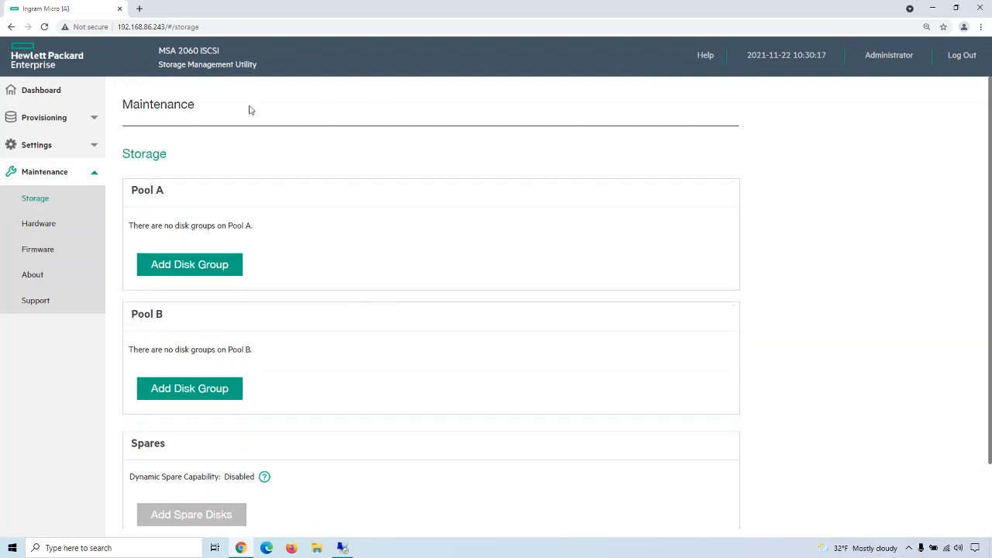
left_click(198, 266)
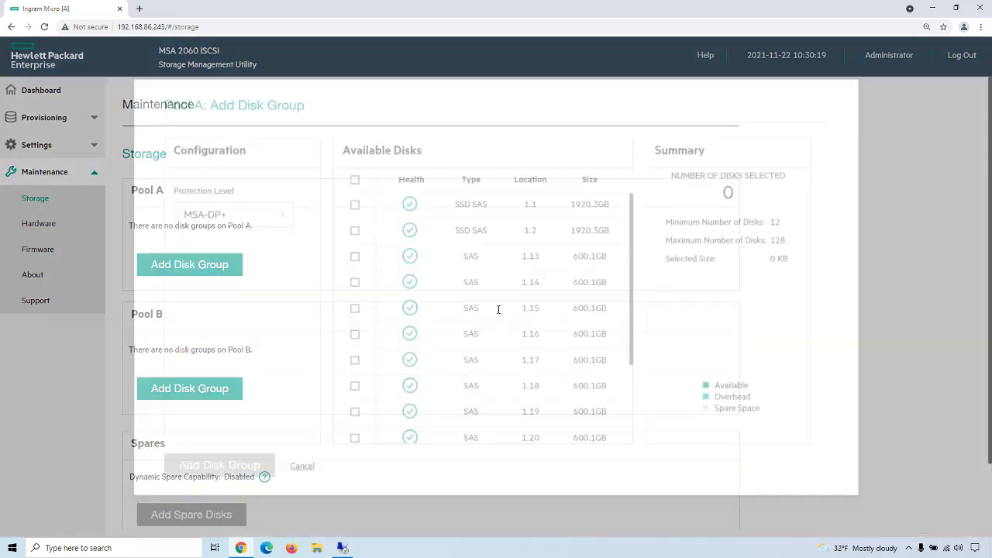
left_click(289, 227)
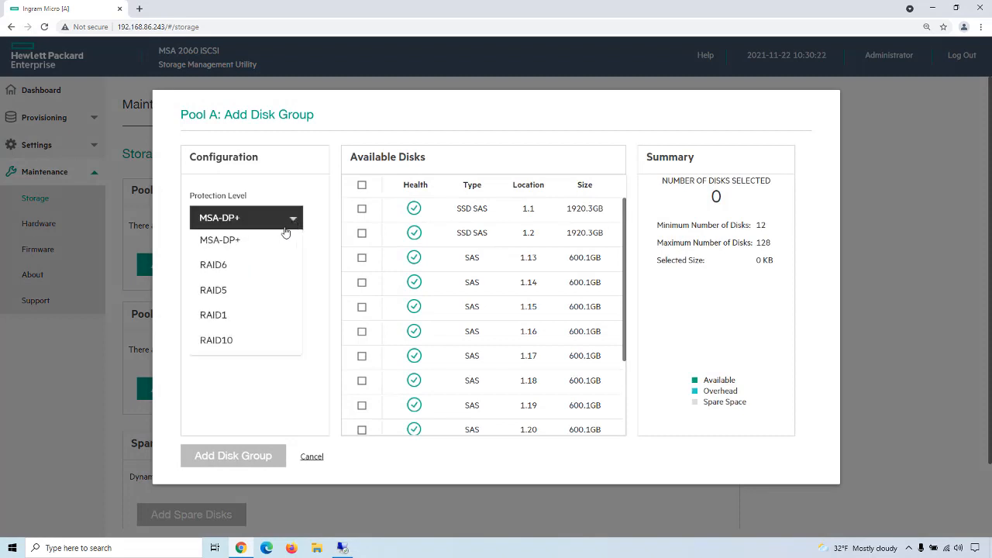
left_click(217, 315)
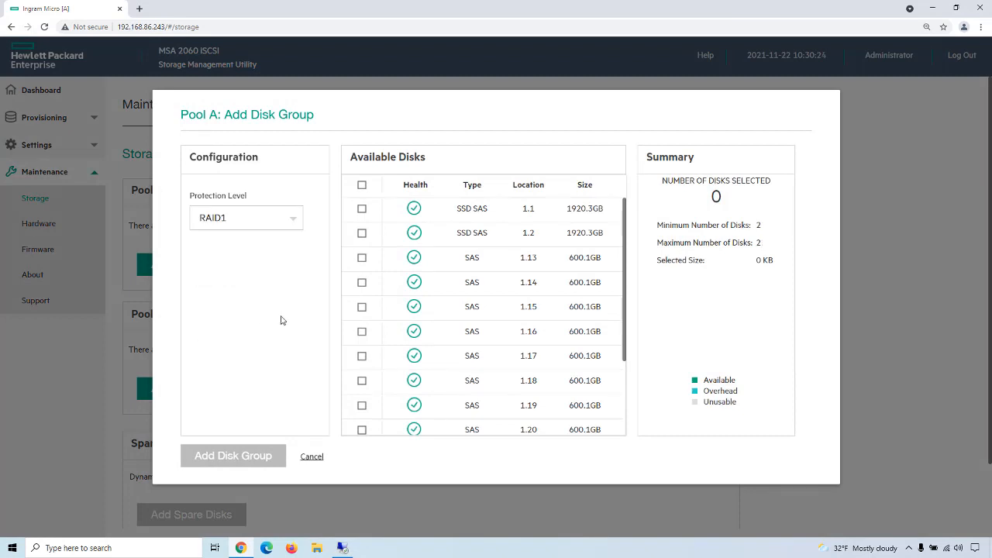
left_click(361, 209)
left_click(361, 234)
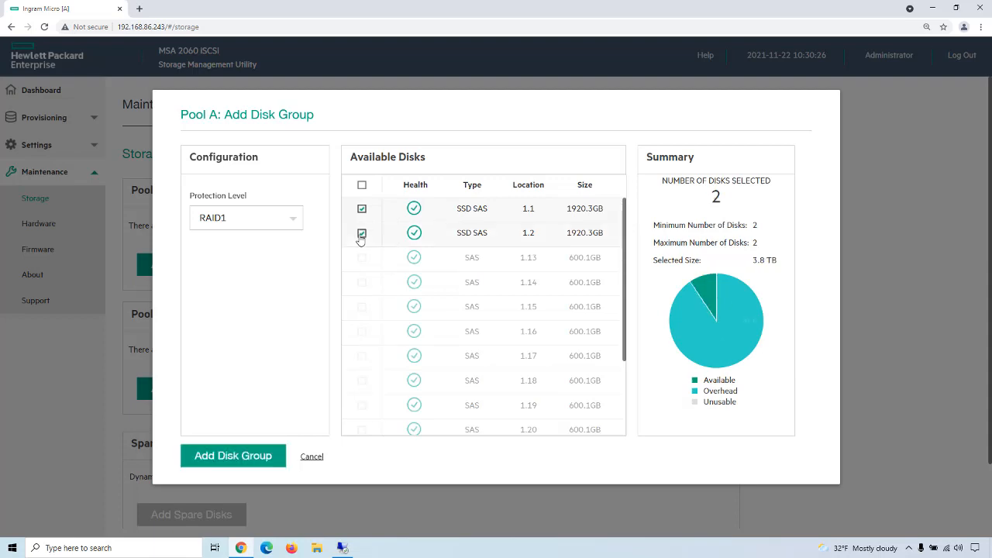
left_click(236, 458)
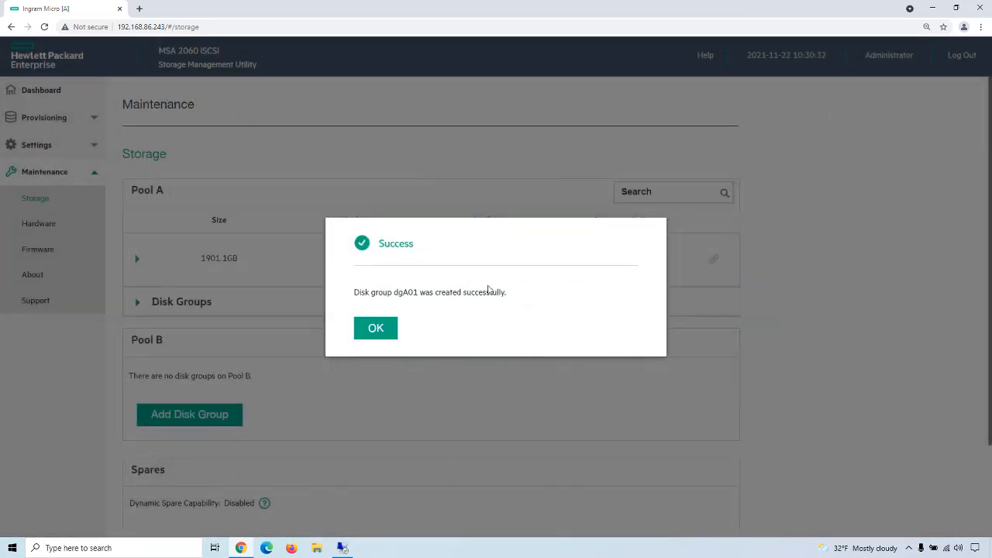
left_click(374, 341)
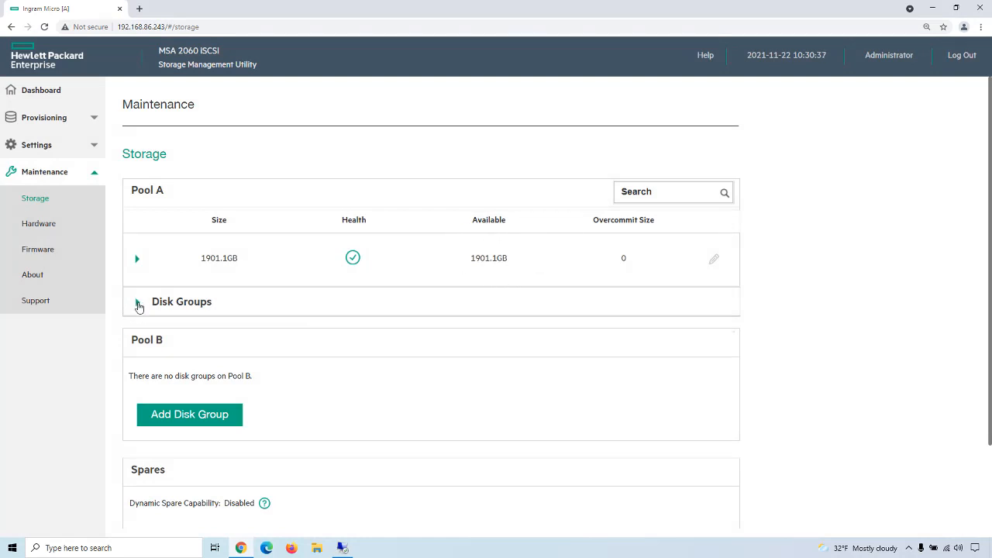
Step: Expand Pool A's disk groups to examine the new group, and check capacity and activity on the dashboard
left_click(137, 301)
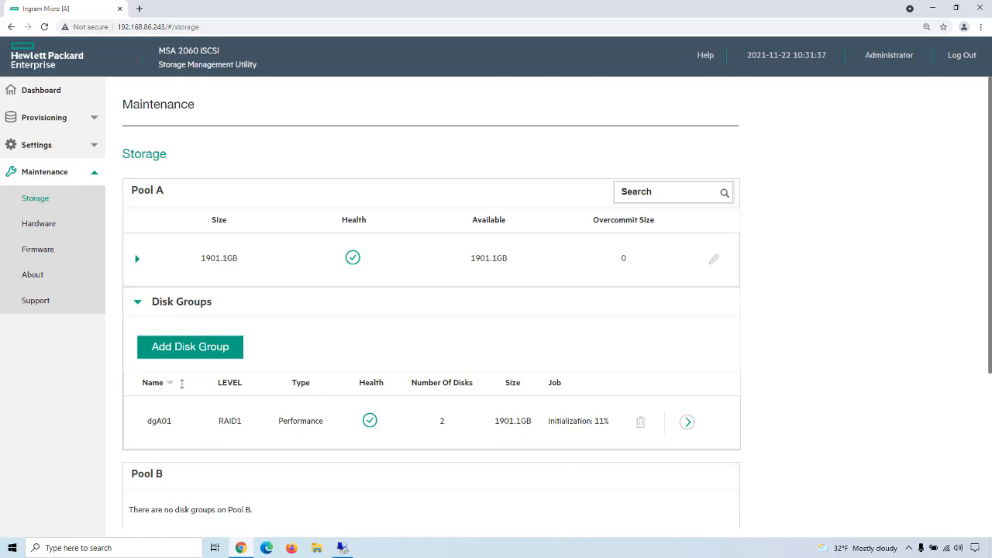
left_click(34, 97)
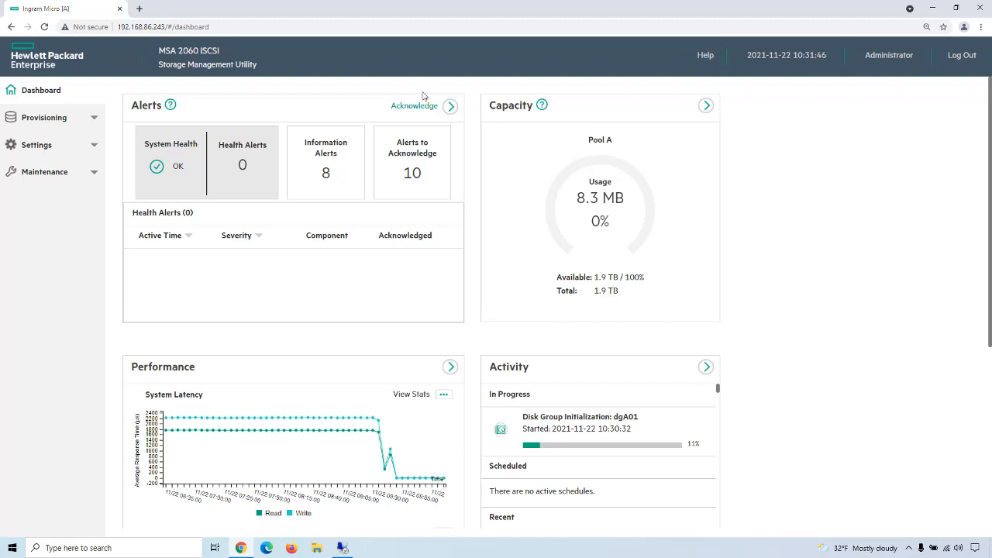
left_click(49, 116)
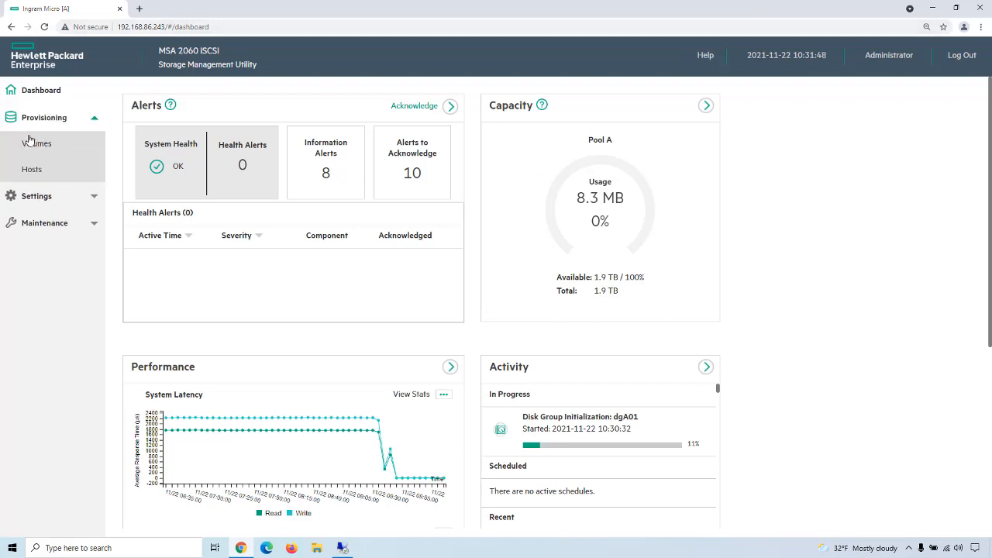
left_click(35, 141)
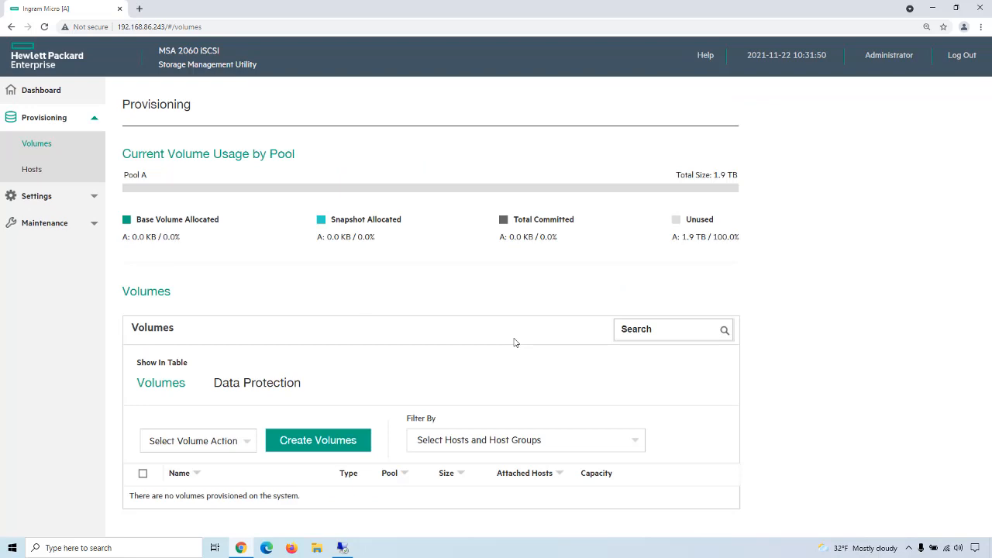
left_click(334, 446)
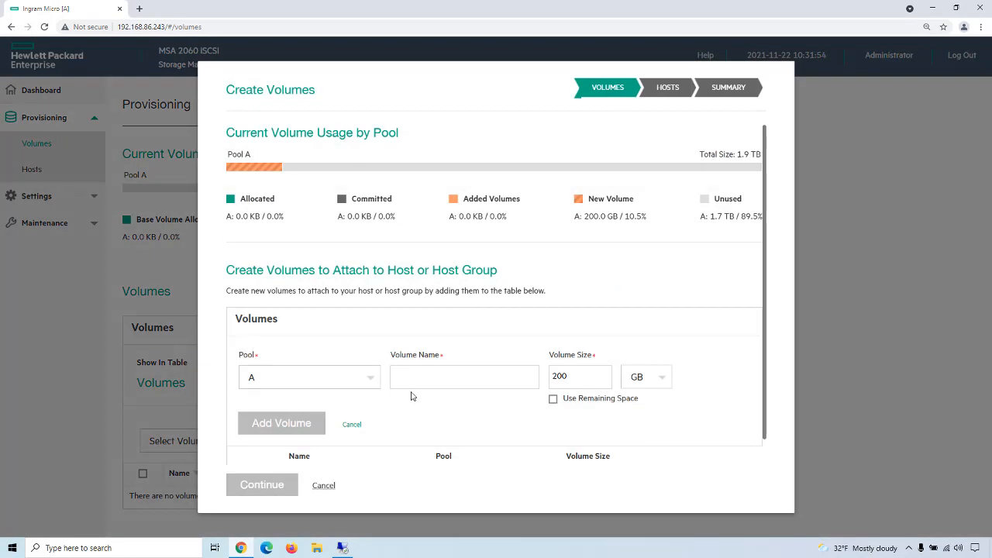
left_click(318, 486)
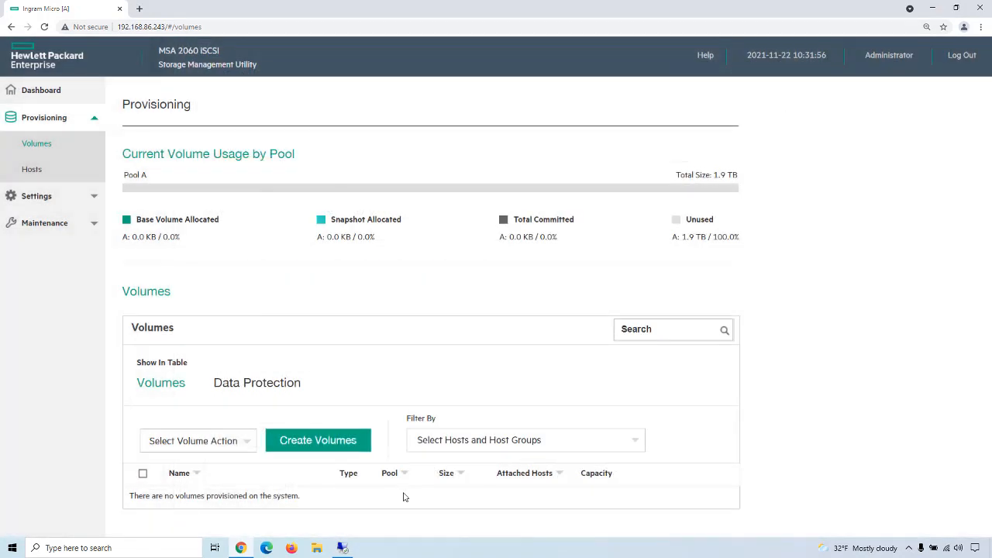
Step: Add a RAID1 disk group to Pool B using the SAS disks at locations 1.13 and 1.14
left_click(45, 223)
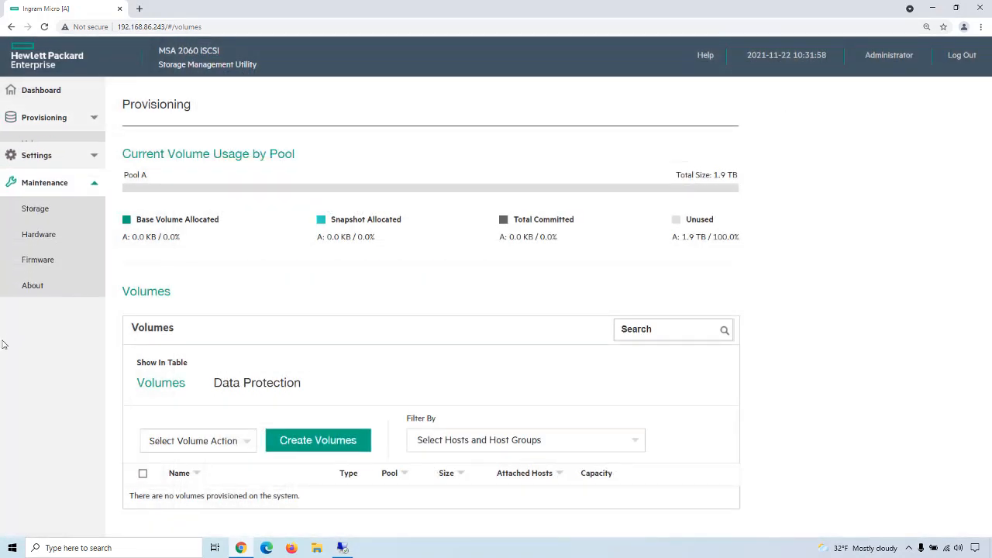
left_click(54, 201)
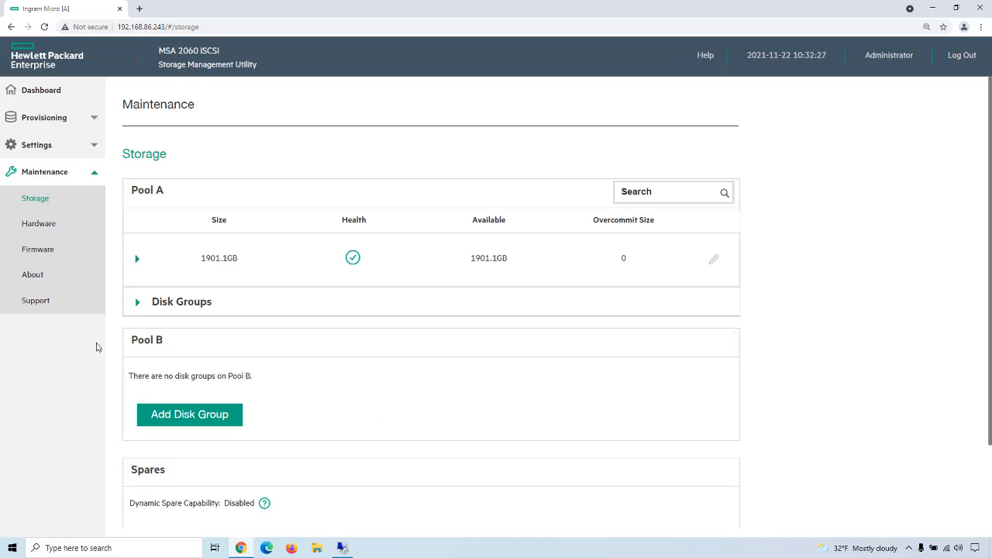
left_click(200, 423)
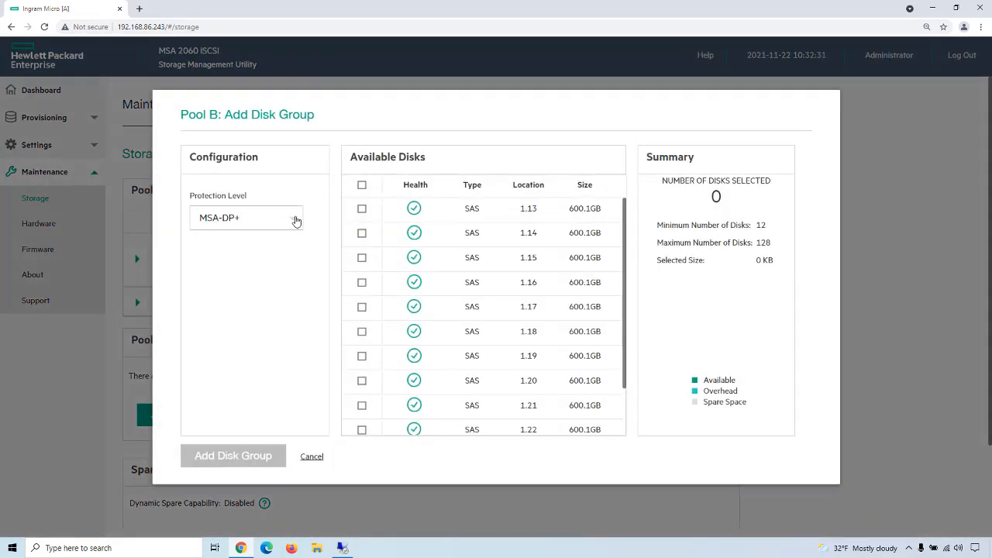
left_click(296, 217)
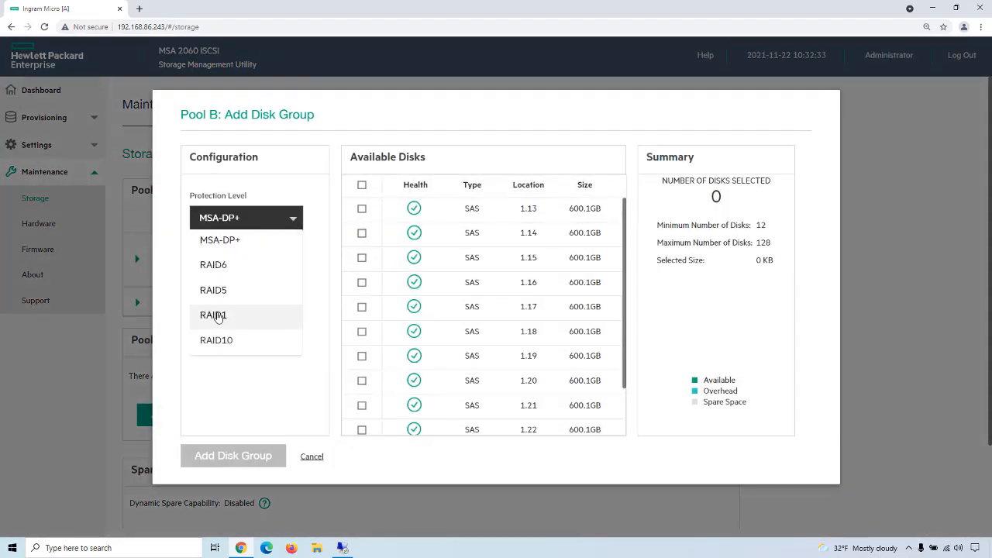
left_click(220, 316)
left_click(361, 209)
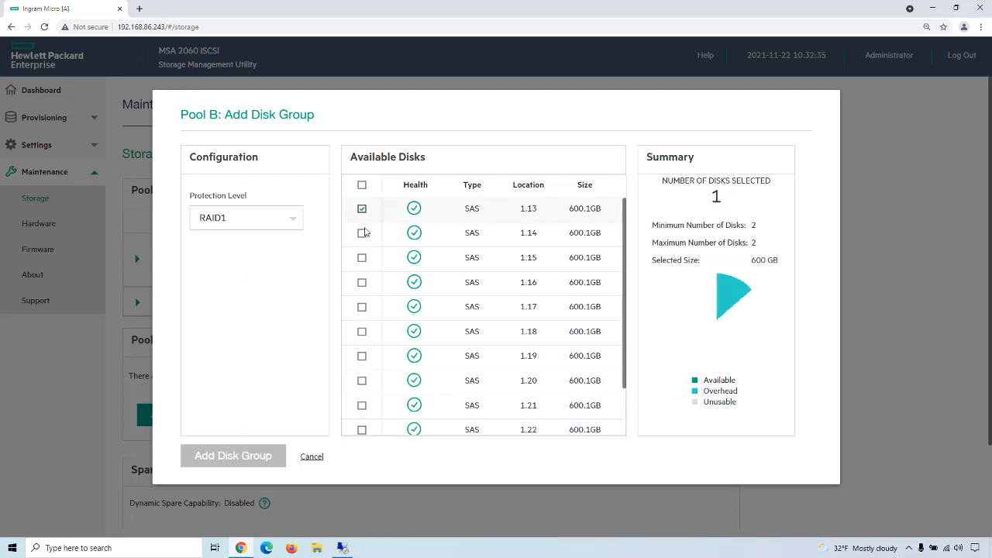
left_click(361, 233)
left_click(236, 461)
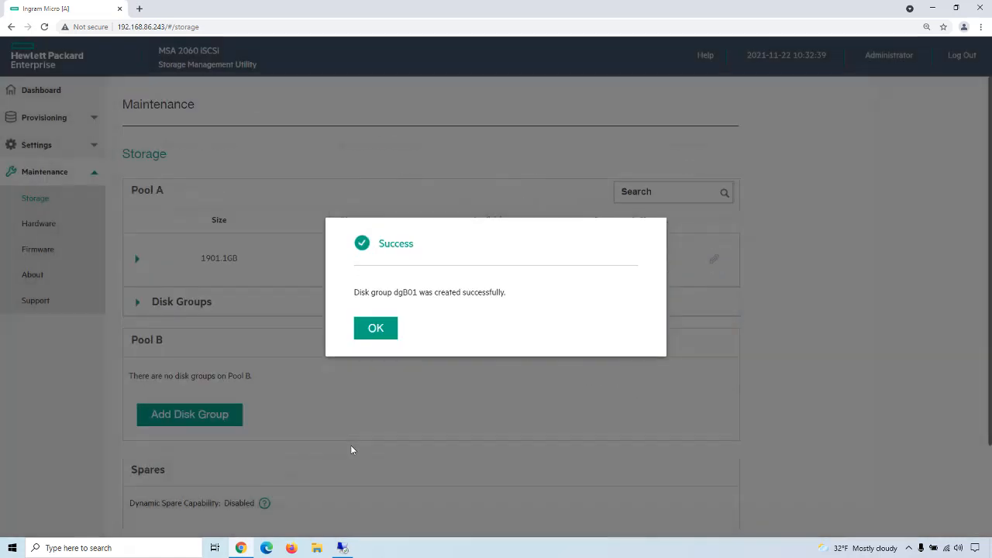
left_click(365, 334)
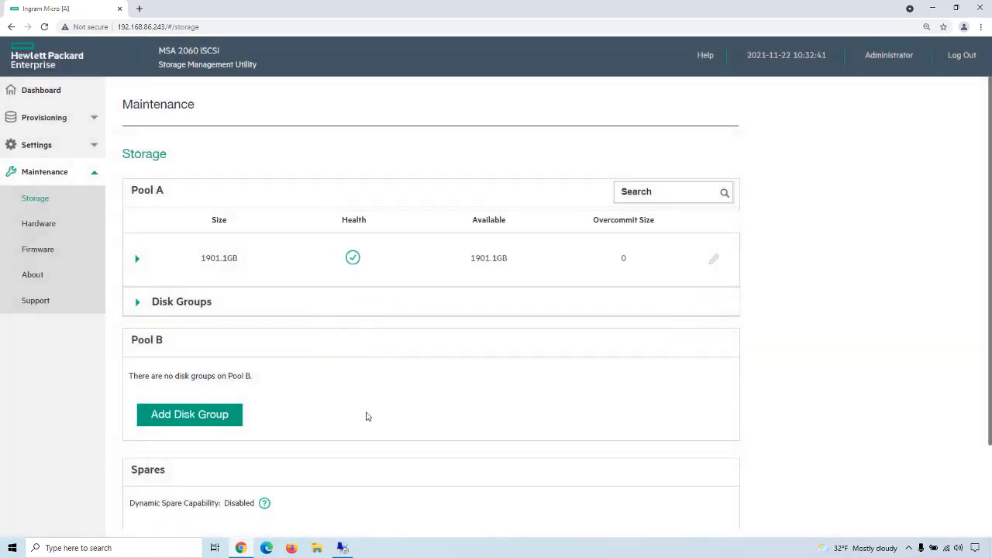
Step: Expand Pool B's disk groups to examine the new group, and check both pools' capacity on the dashboard
scroll(380, 394, "down", 2)
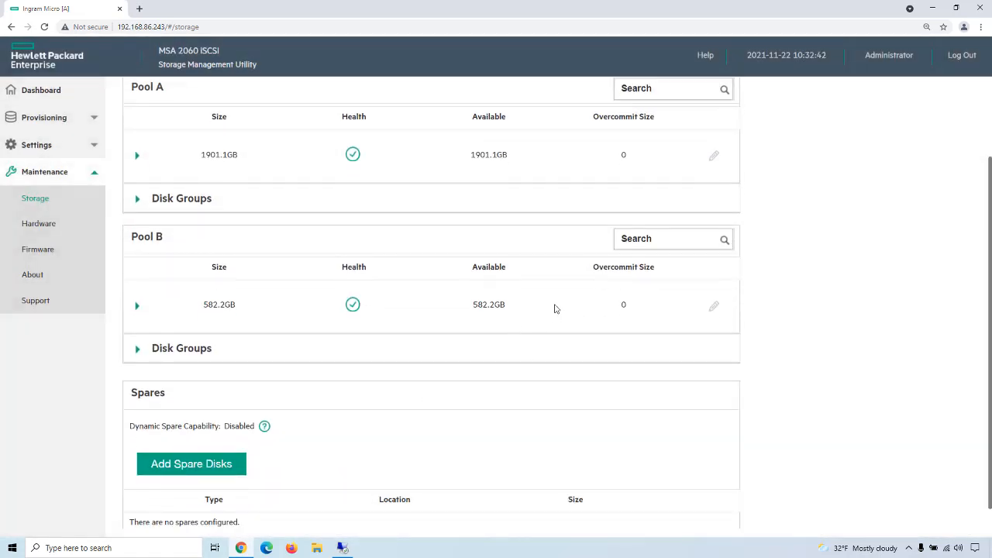
left_click(137, 349)
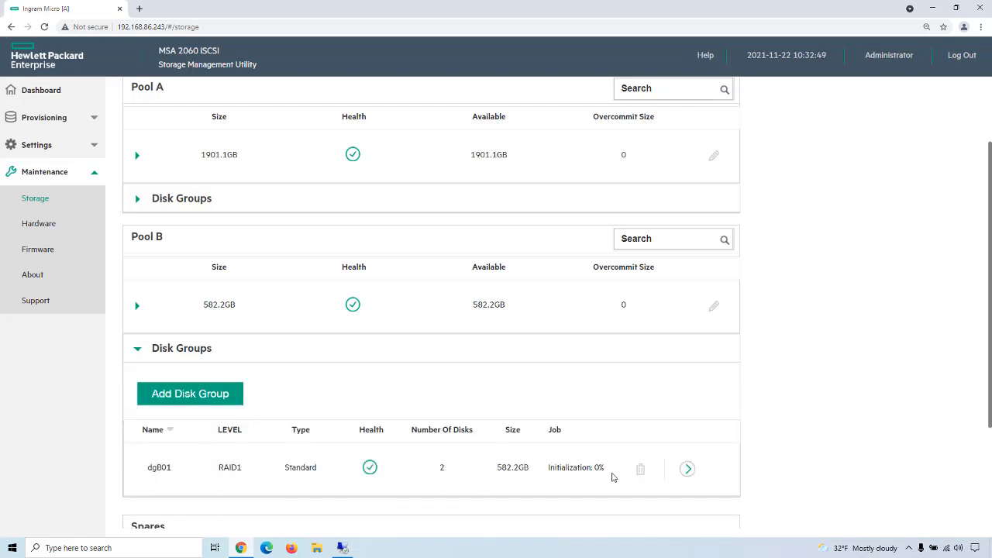
scroll(531, 439, "up", 2)
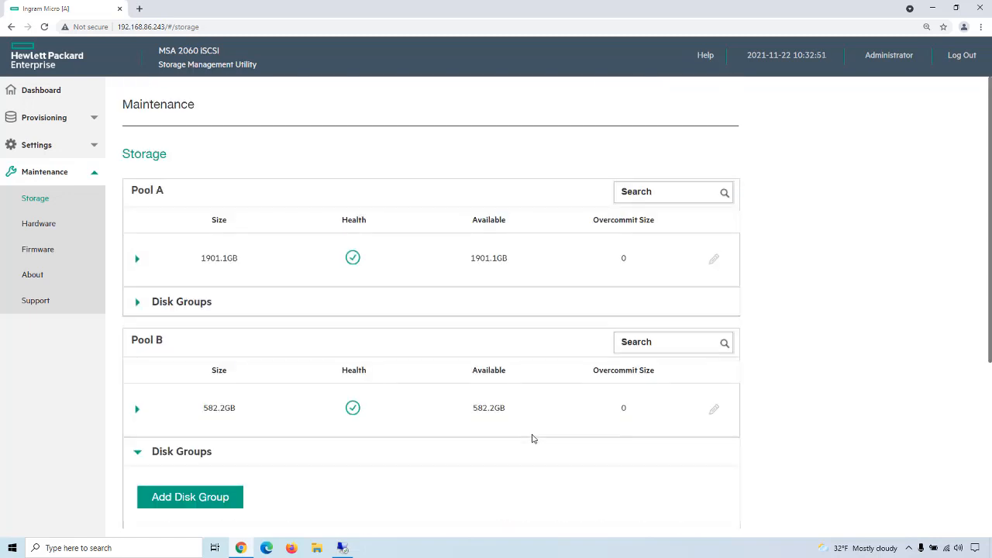
left_click(39, 93)
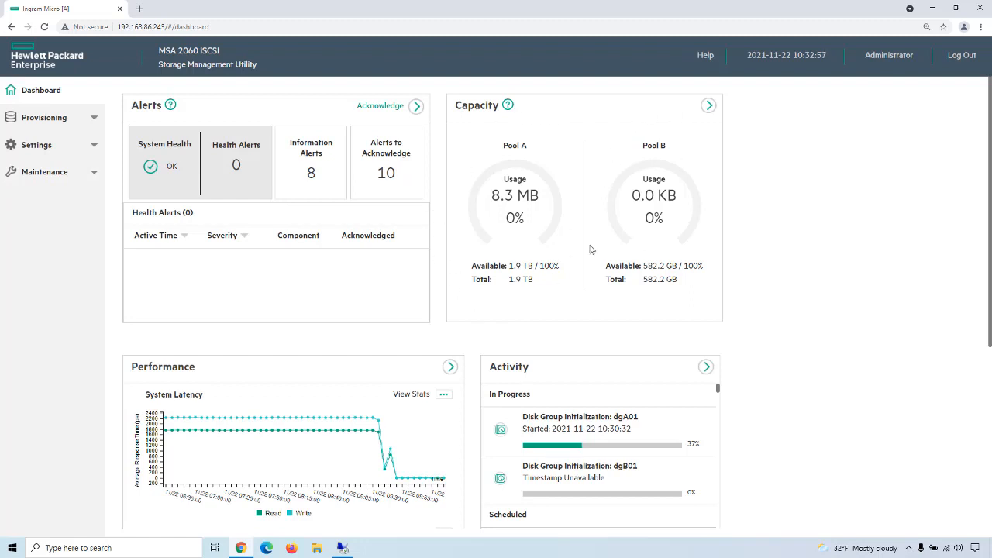
Step: Start creating a volume to examine the available pool choices, and leave the wizard without adding one
left_click(10, 112)
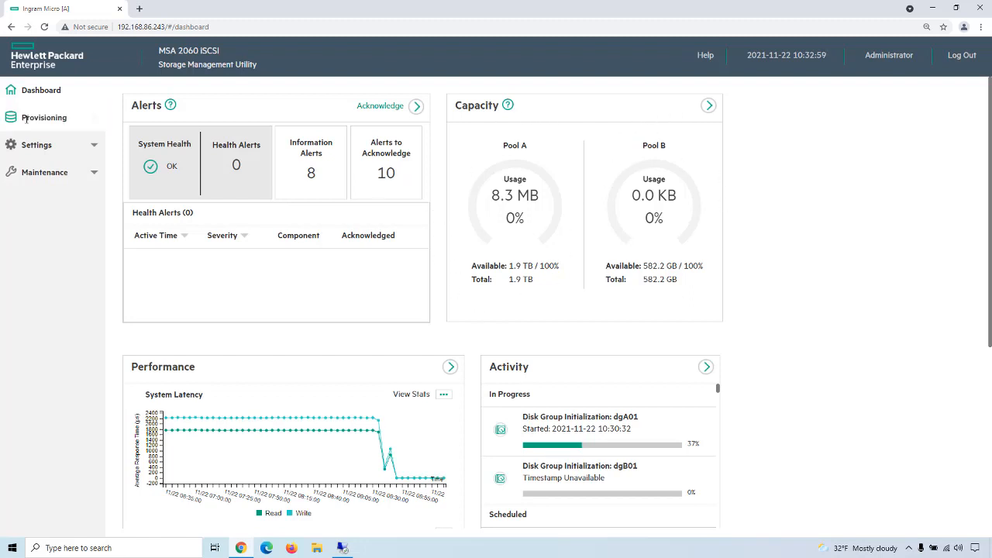
left_click(34, 153)
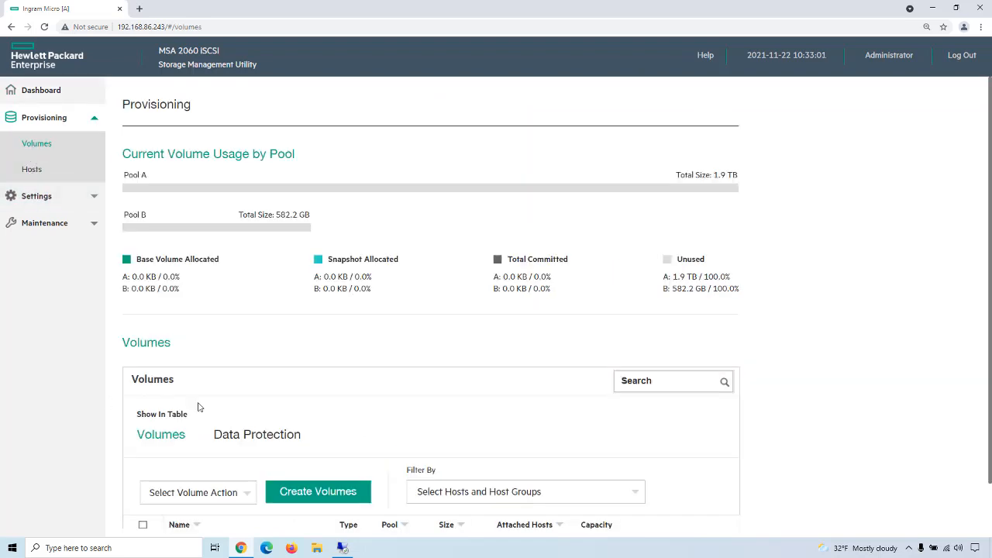
scroll(286, 410, "down", 1)
left_click(327, 448)
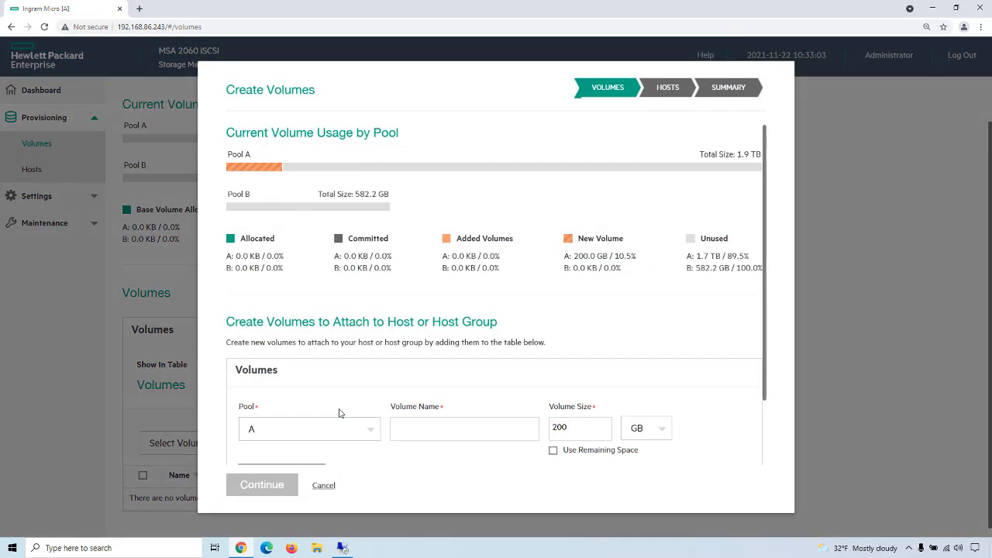
scroll(375, 434, "down", 1)
scroll(375, 434, "down", 1)
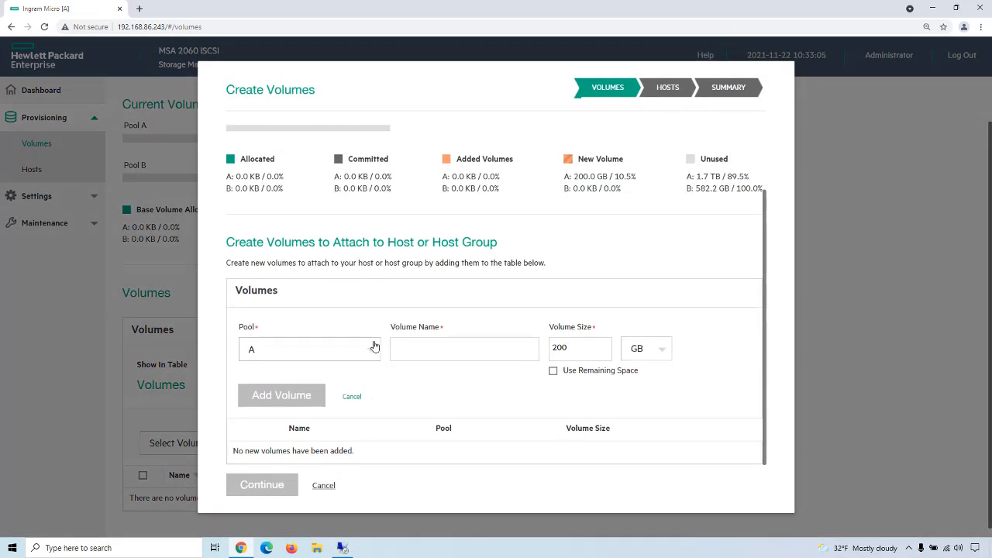
left_click(372, 350)
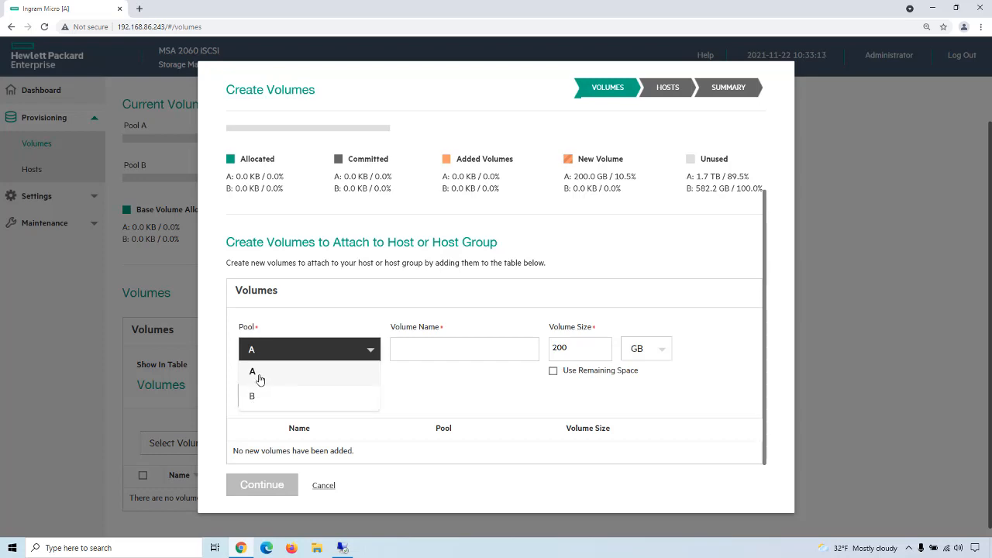
left_click(322, 486)
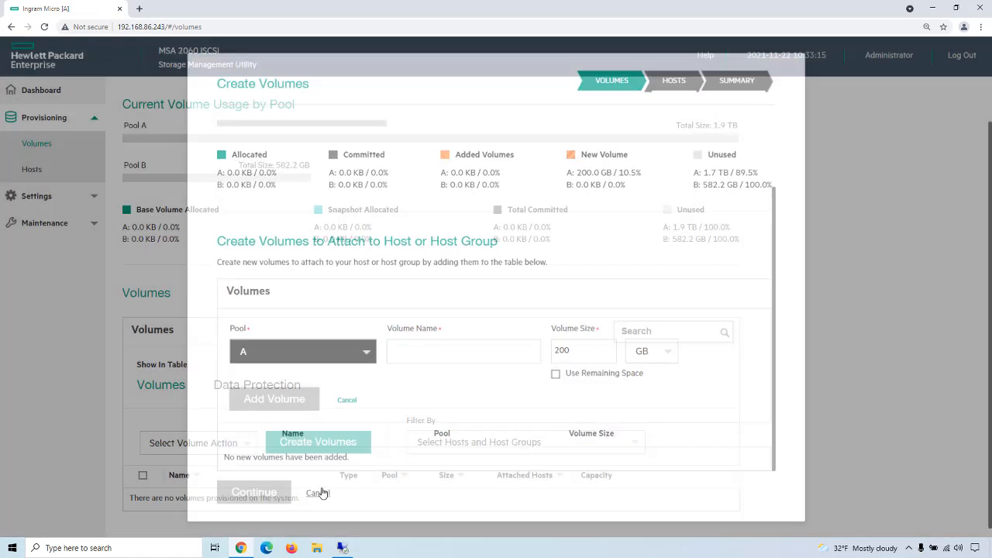
Step: Remove the RAID1 disk group dgB01 from Pool B in the storage maintenance view
left_click(60, 222)
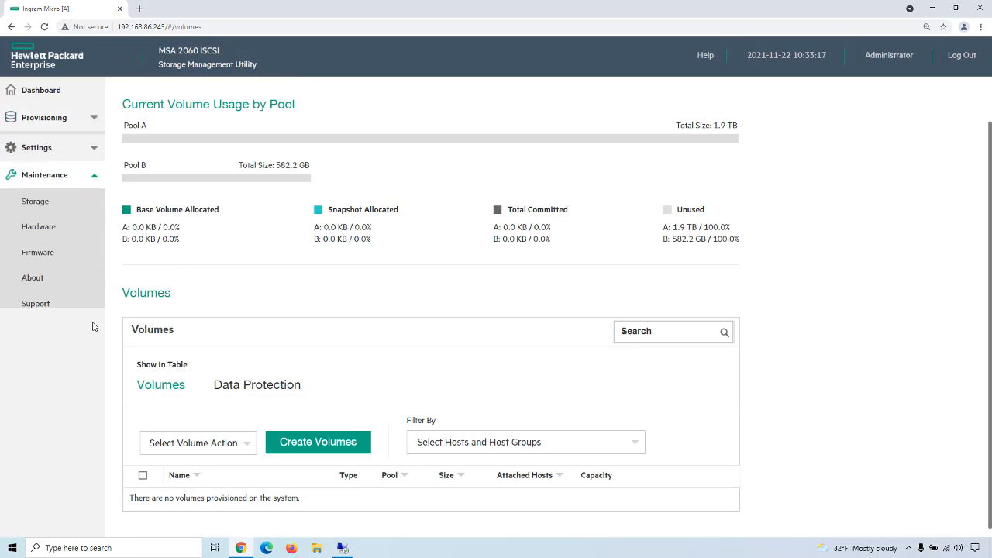
left_click(62, 204)
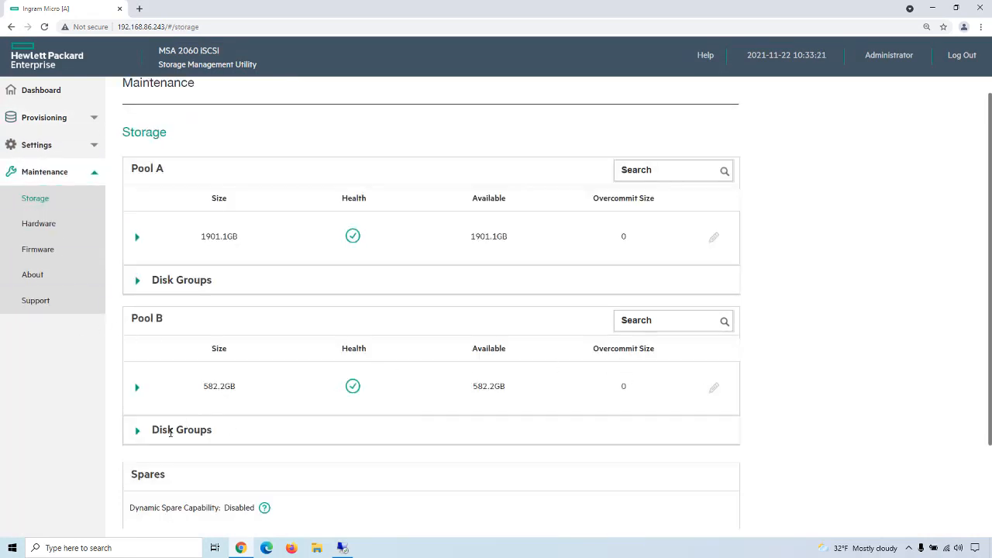
left_click(140, 435)
scroll(604, 432, "down", 2)
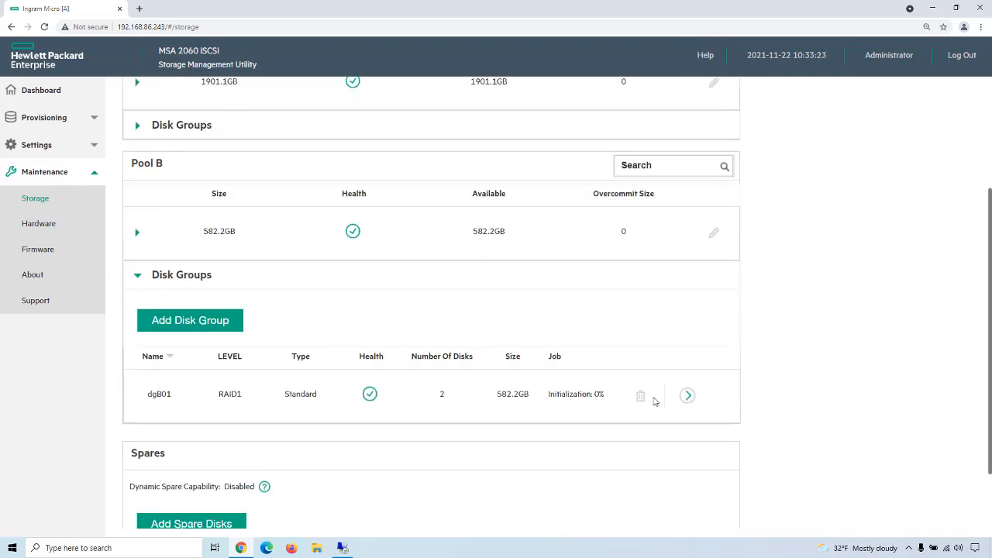
left_click(640, 396)
left_click(265, 326)
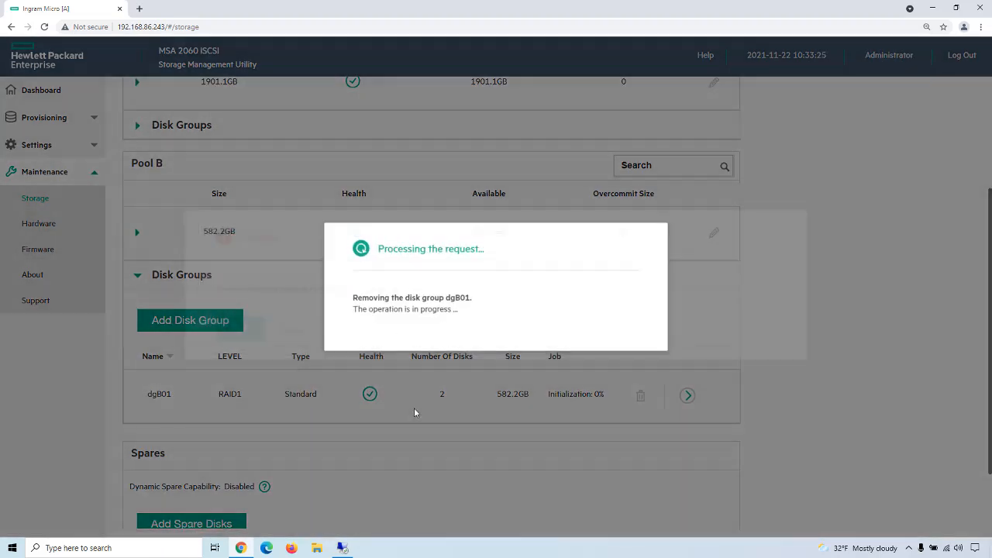
left_click(388, 347)
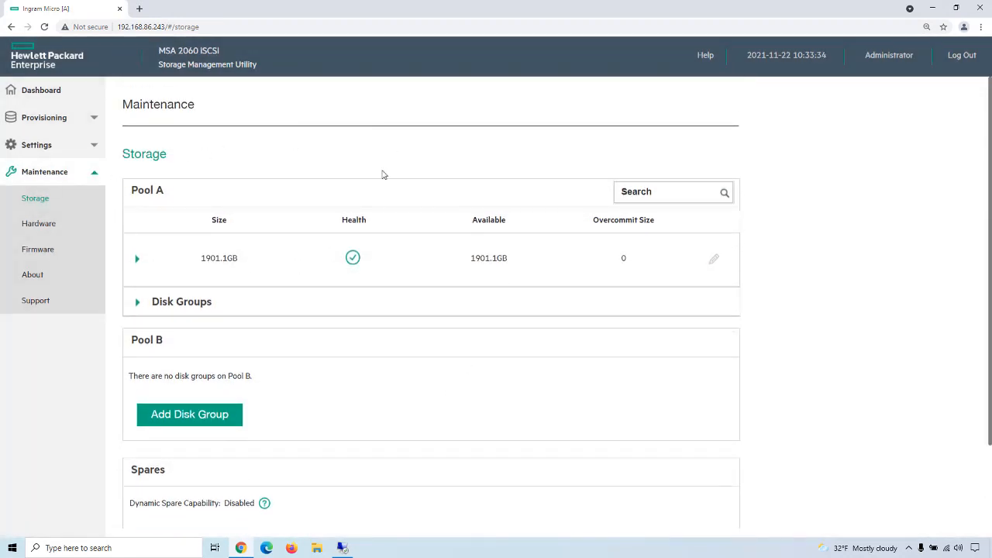
Step: Expand Pool A's disk groups and examine the overview details of dgA01
left_click(137, 304)
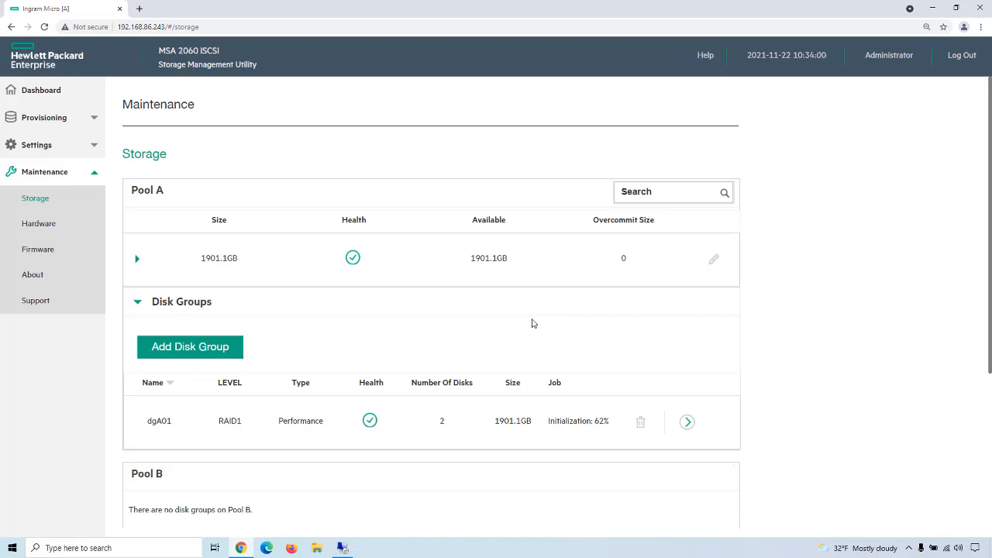
left_click(687, 422)
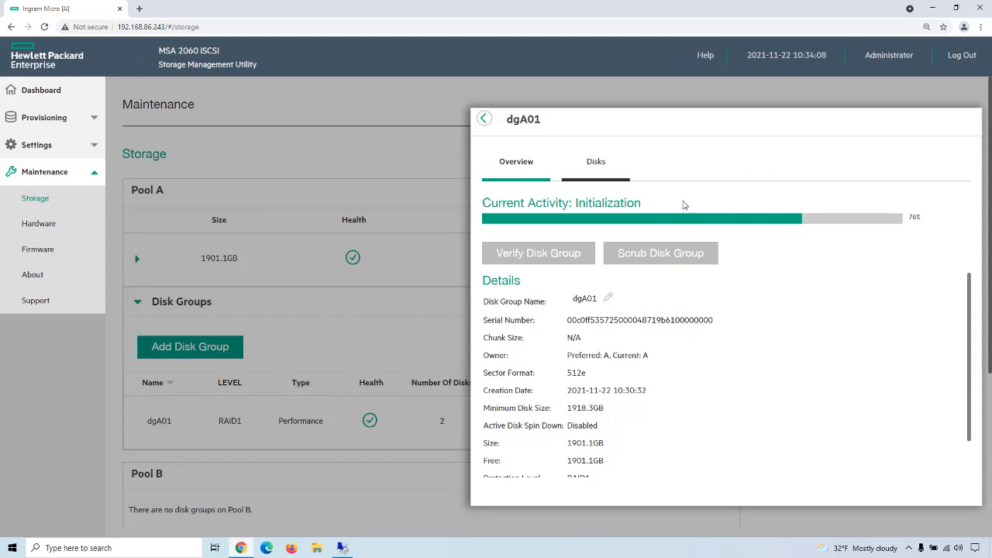
left_click(483, 118)
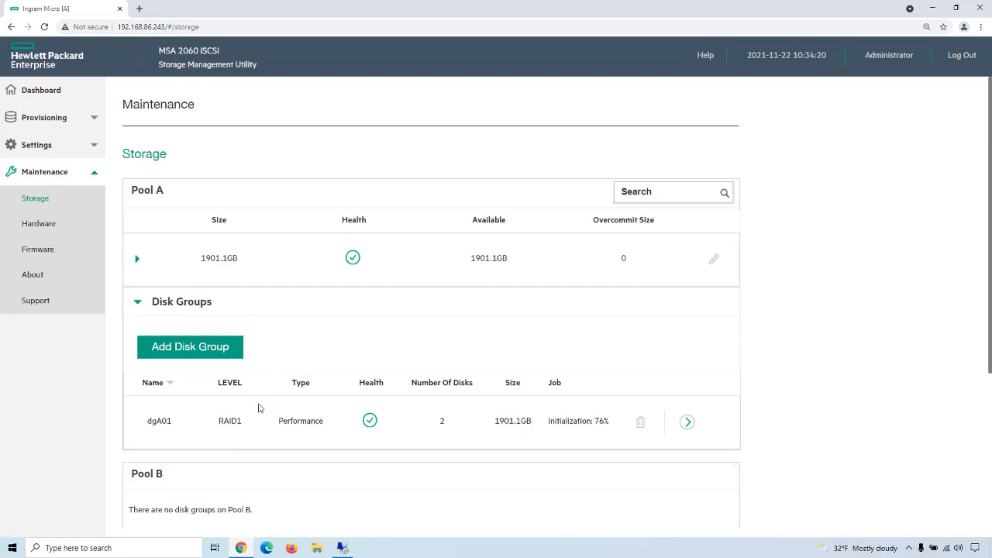
Step: Add a RAID1 disk group to Pool A using the SAS disks at locations 1.13 and 1.14
left_click(200, 348)
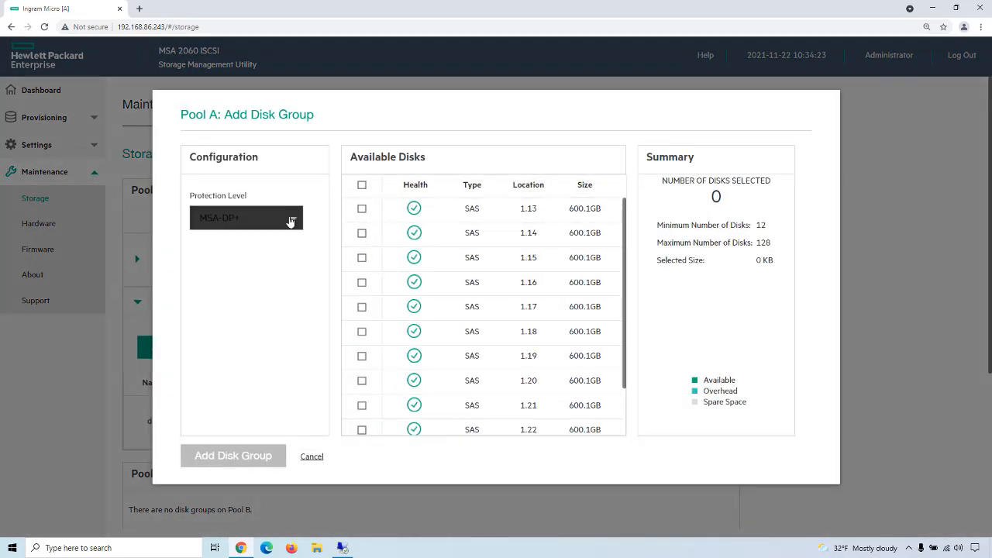
left_click(291, 222)
left_click(216, 316)
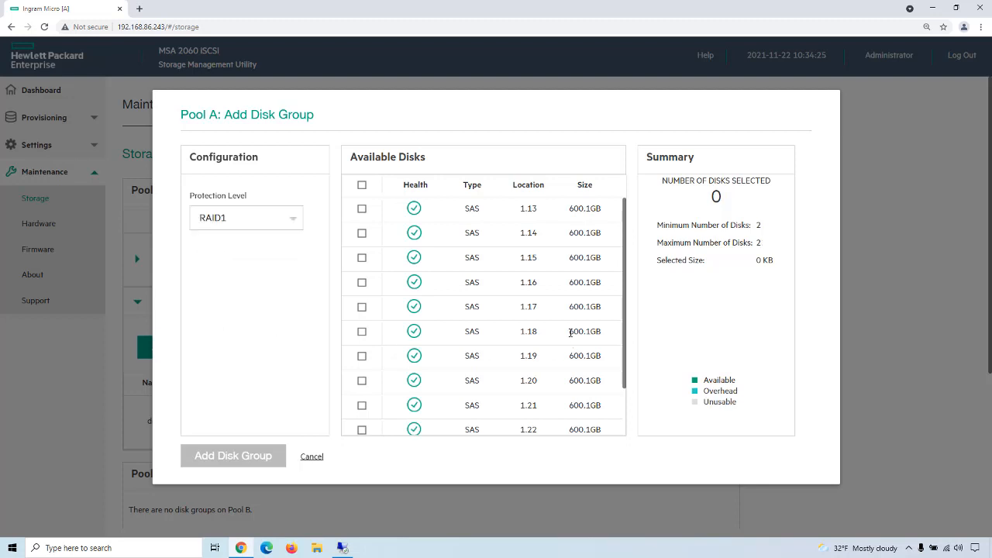
left_click(361, 208)
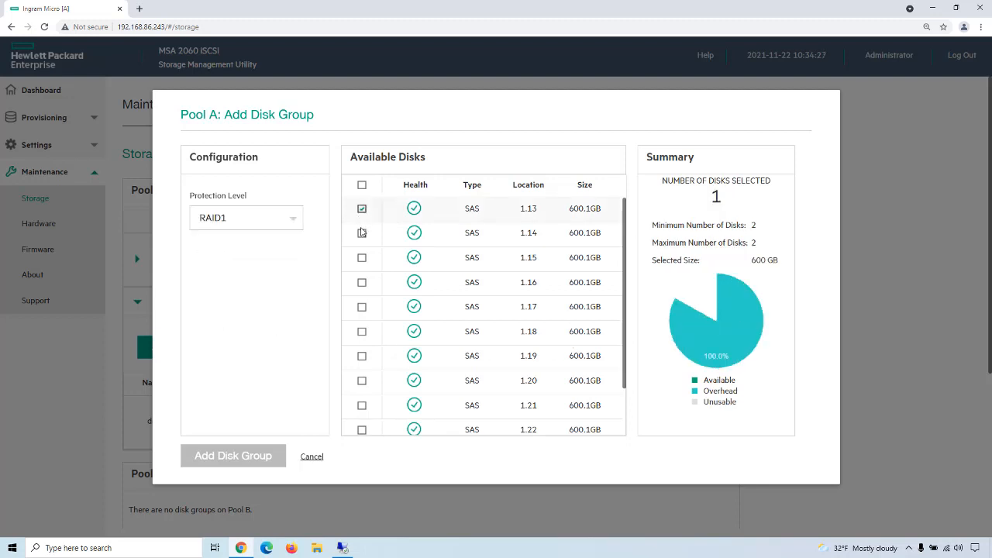
left_click(361, 234)
left_click(254, 462)
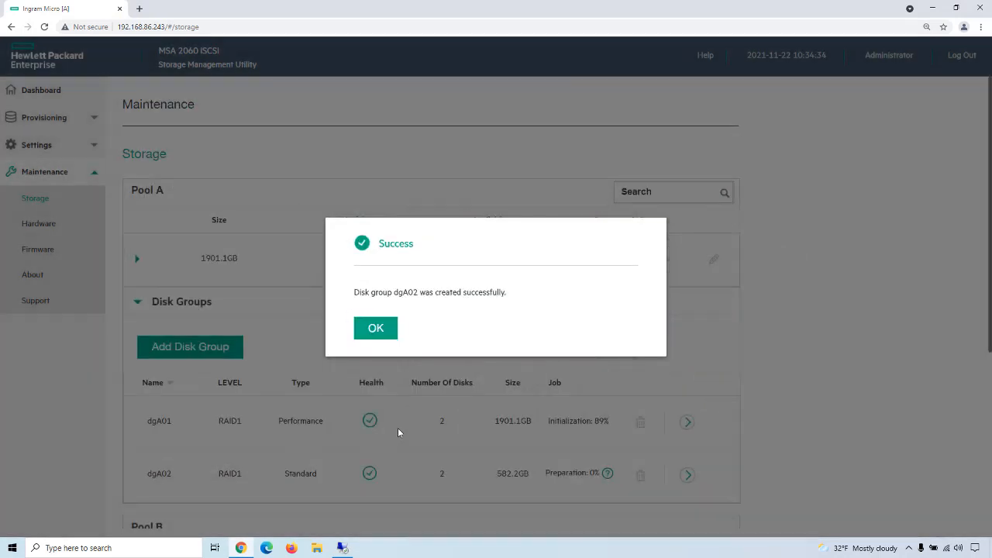
left_click(371, 328)
Step: Add a RAID5 disk group to Pool A using the SAS disks at locations 1.15, 1.16 and 1.17
scroll(432, 445, "down", 1)
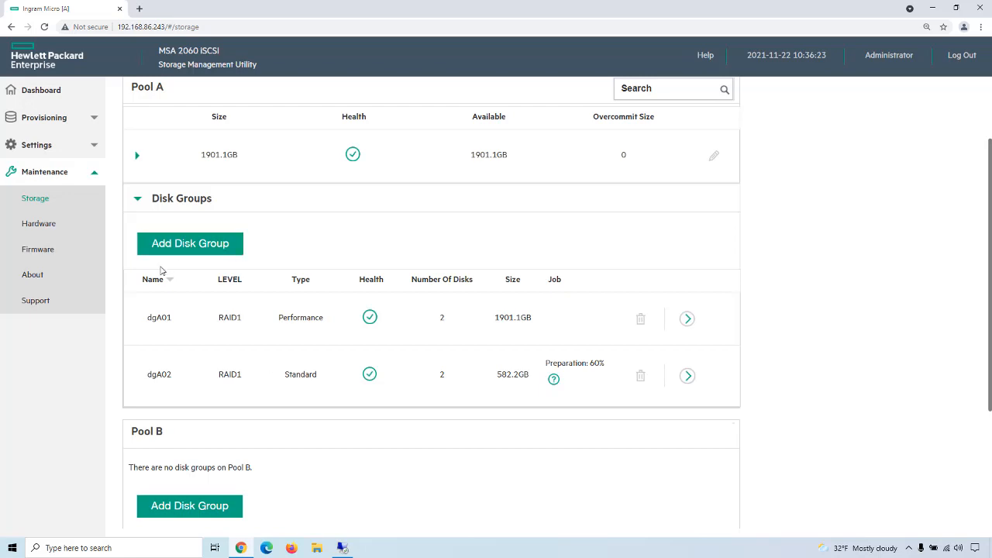
left_click(188, 248)
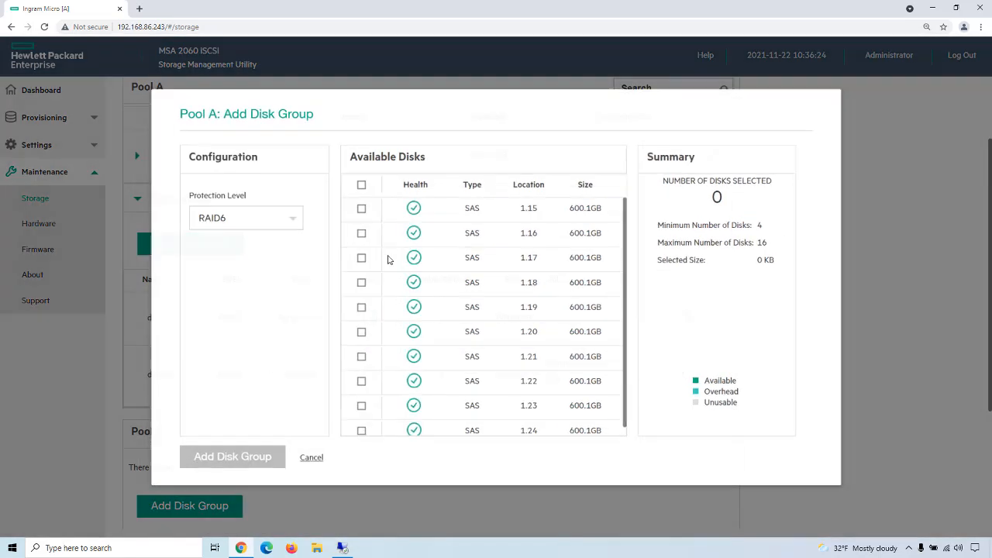
left_click(294, 220)
left_click(213, 291)
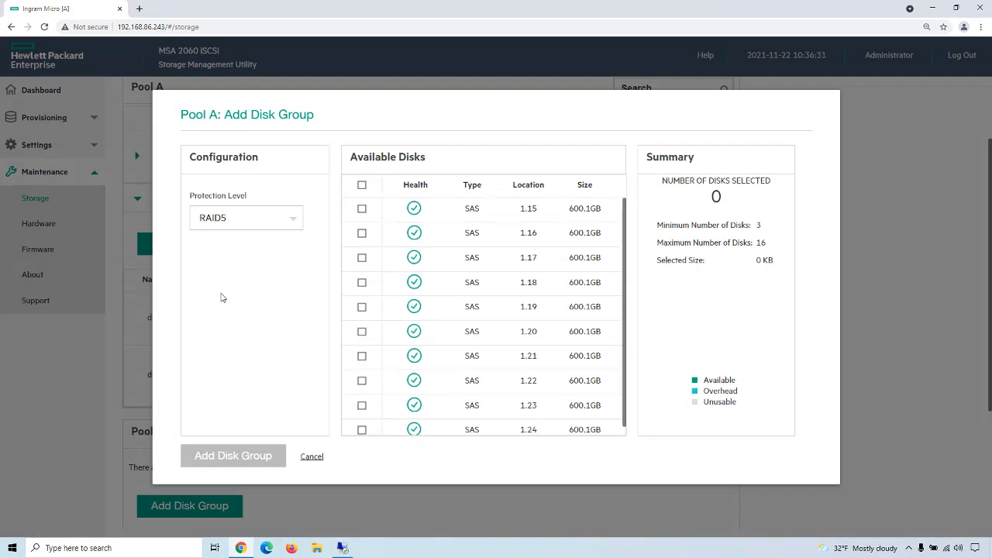
left_click(361, 209)
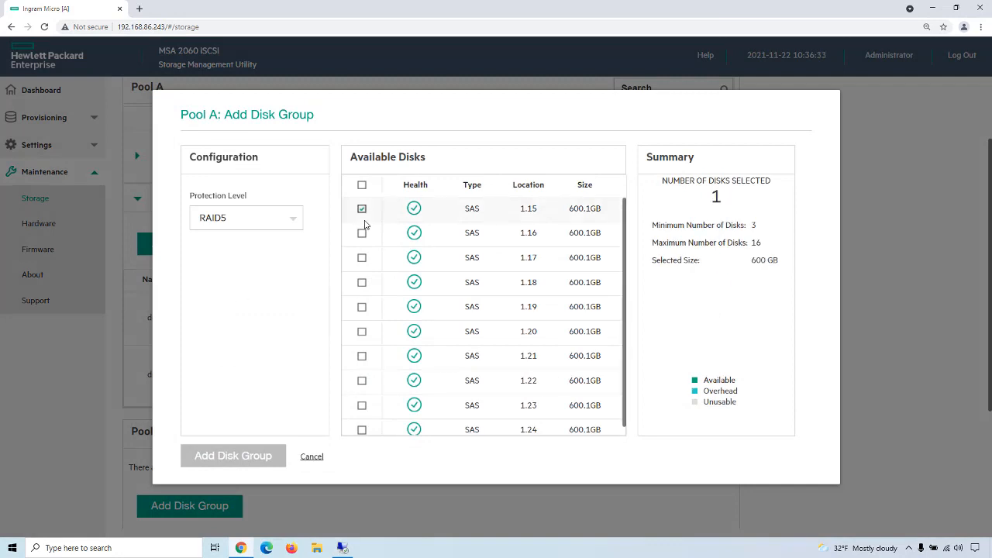
left_click(361, 235)
left_click(361, 258)
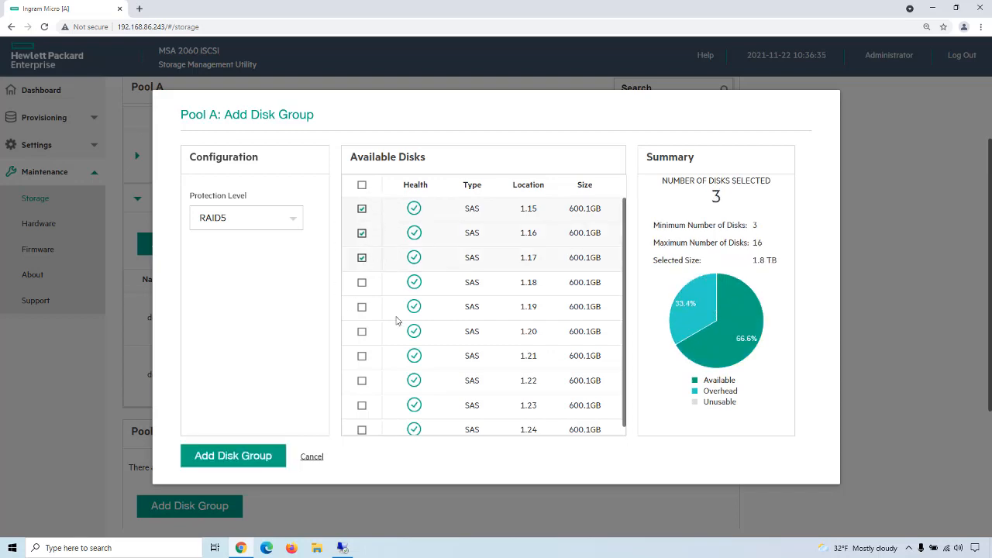
left_click(230, 467)
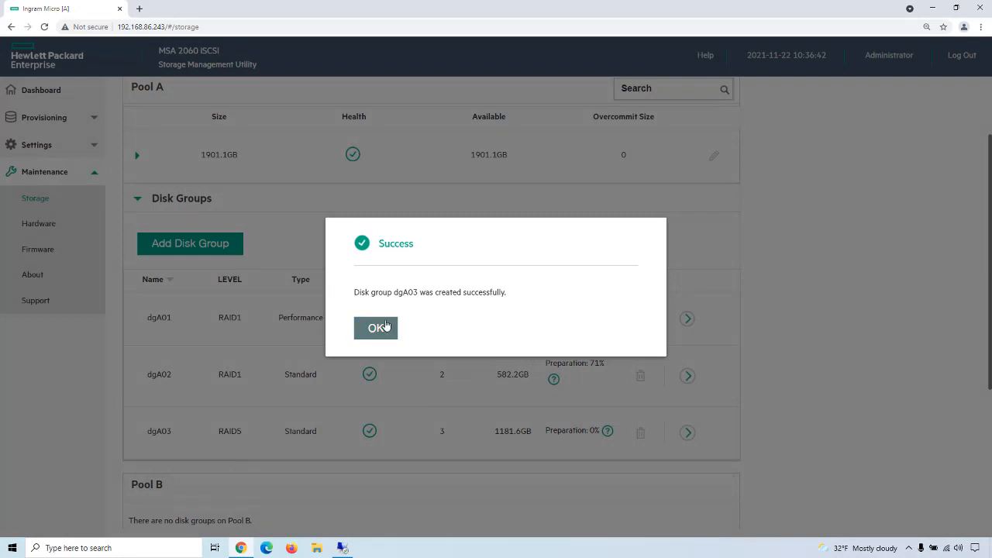
left_click(386, 325)
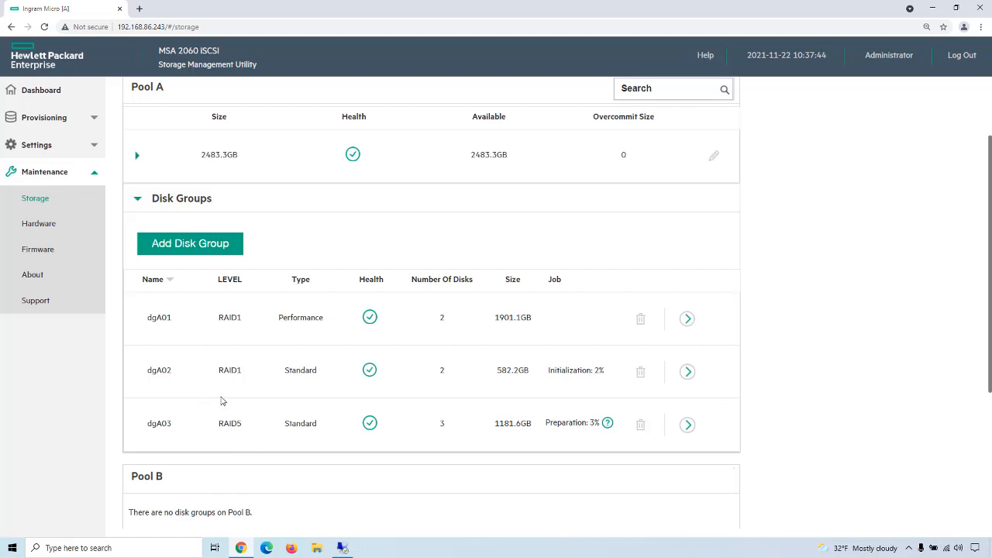
Step: Remove the two-disk RAID1 Standard disk group dgA02 from Pool A
left_click(643, 372)
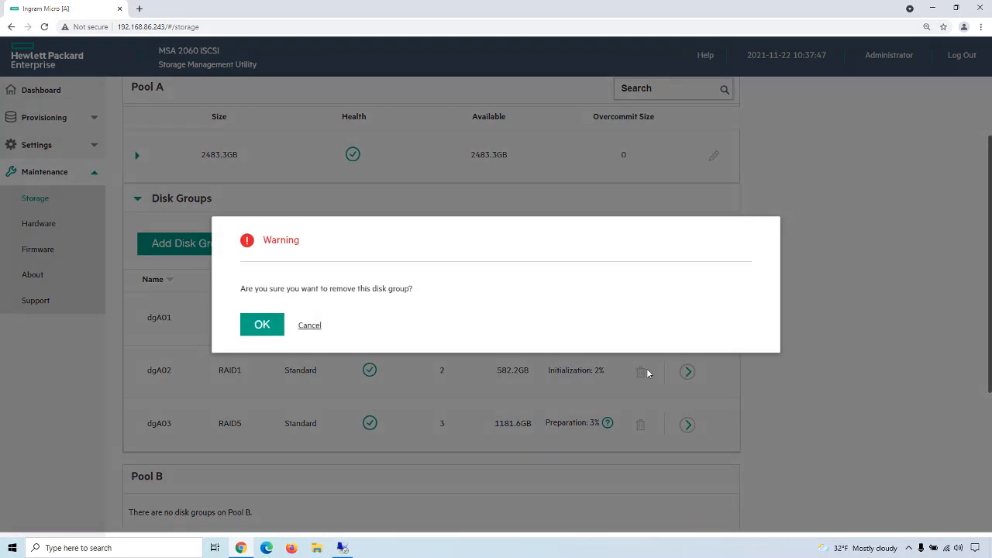
left_click(264, 322)
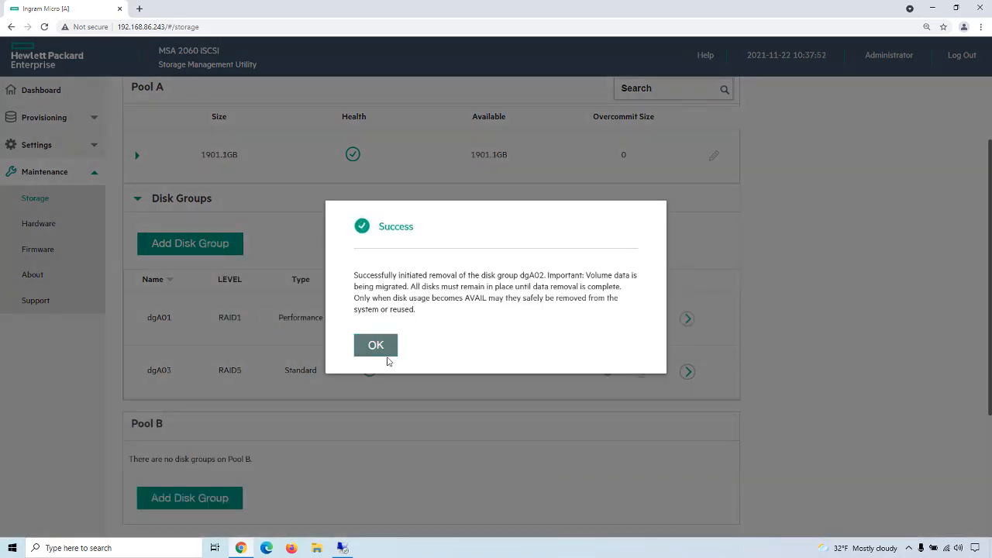
left_click(381, 351)
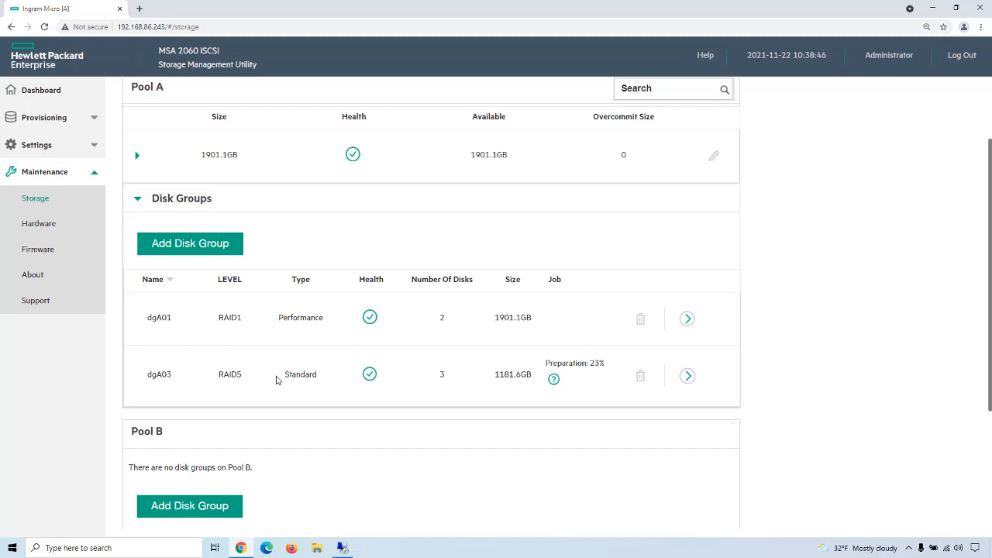
Step: Check the overview details of the RAID5 disk group dgA03 and try to remove the group from Pool A
left_click(688, 376)
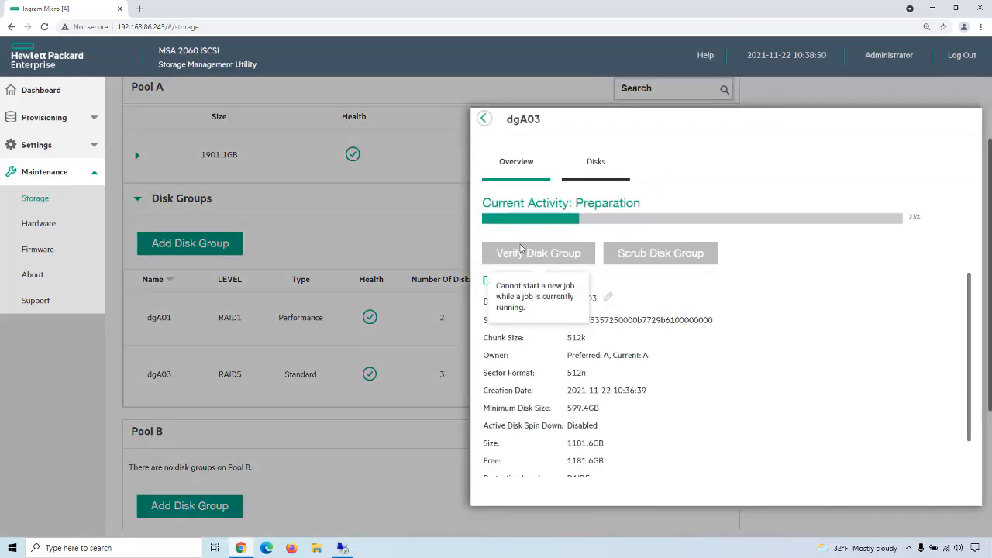
left_click(482, 122)
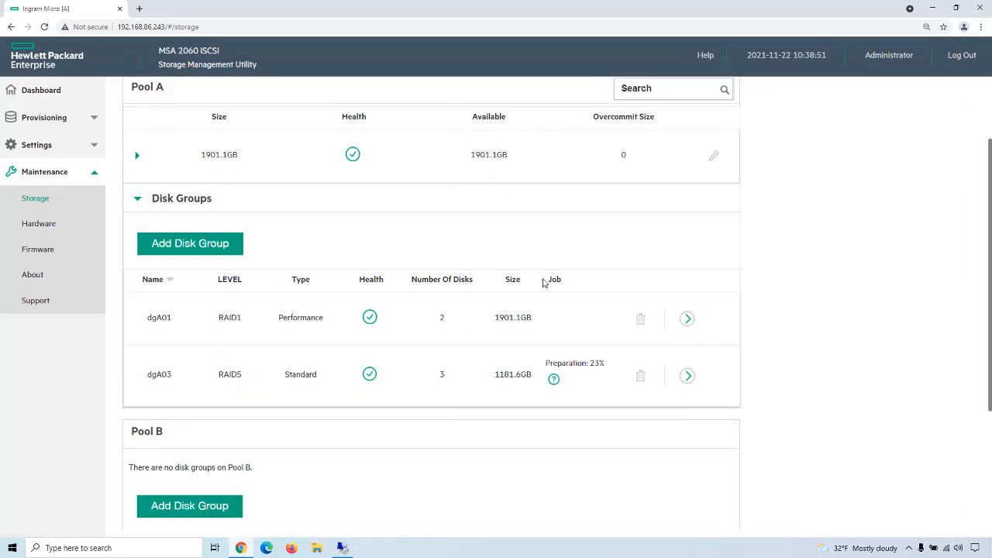
left_click(641, 378)
left_click(260, 324)
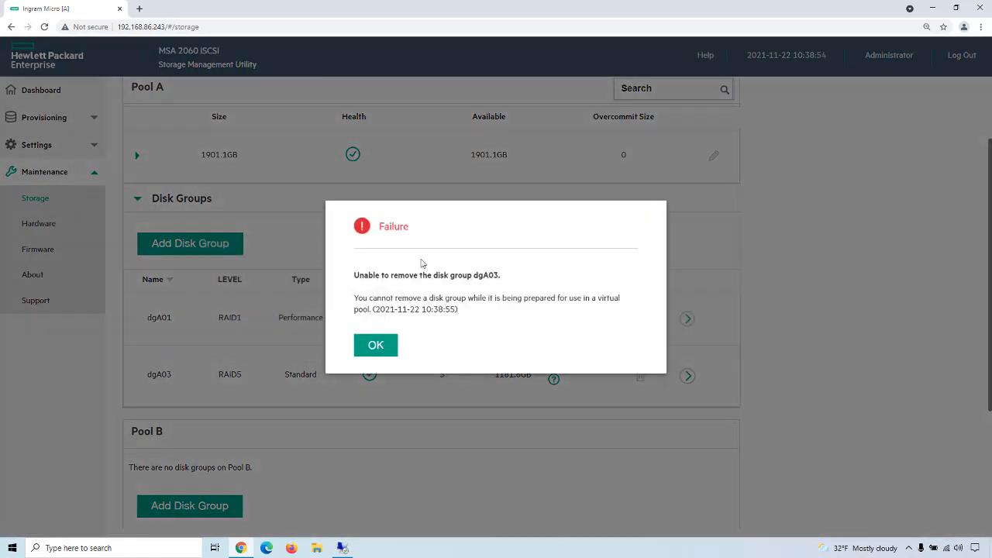
left_click(390, 345)
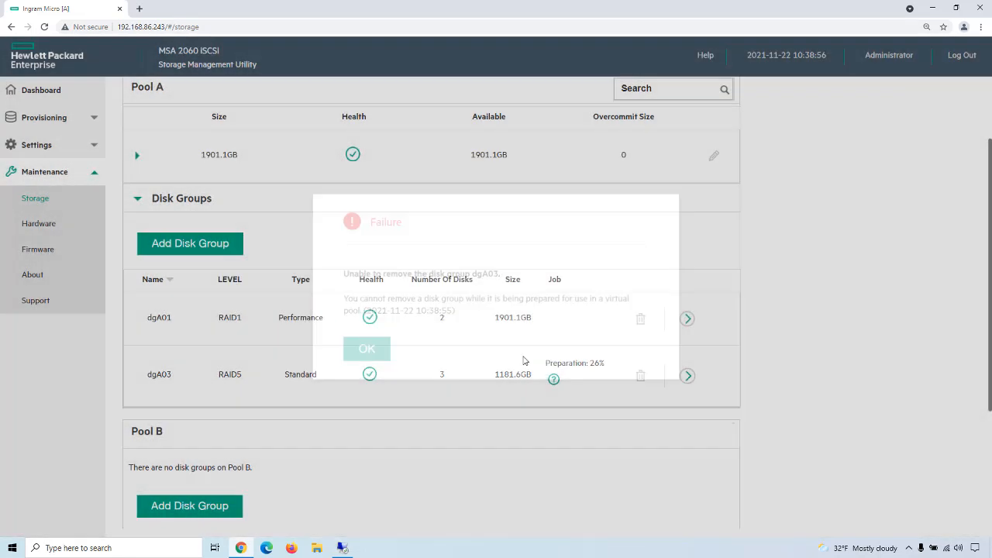
Step: Try to remove the RAID1 Performance disk group dgA01 from Pool A
left_click(641, 319)
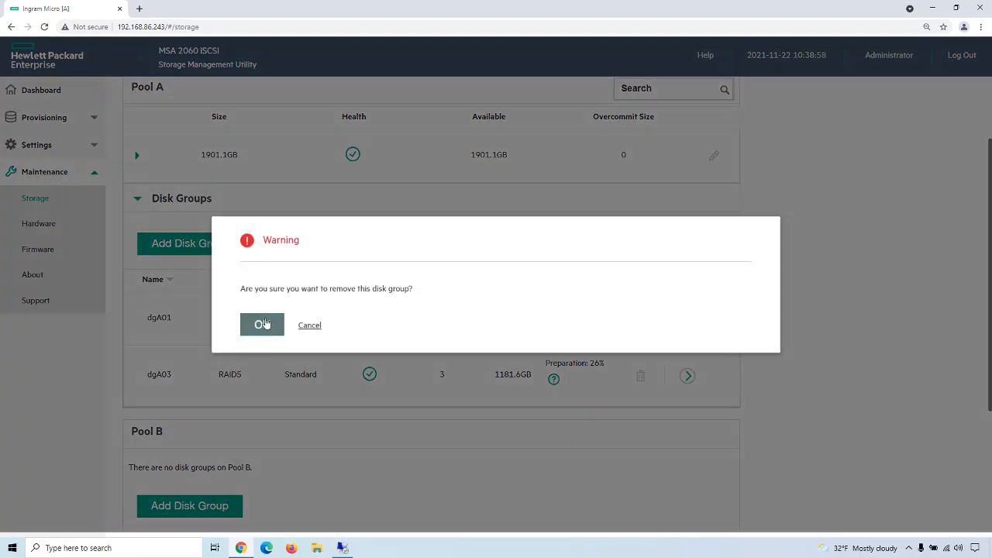
left_click(264, 323)
left_click(378, 349)
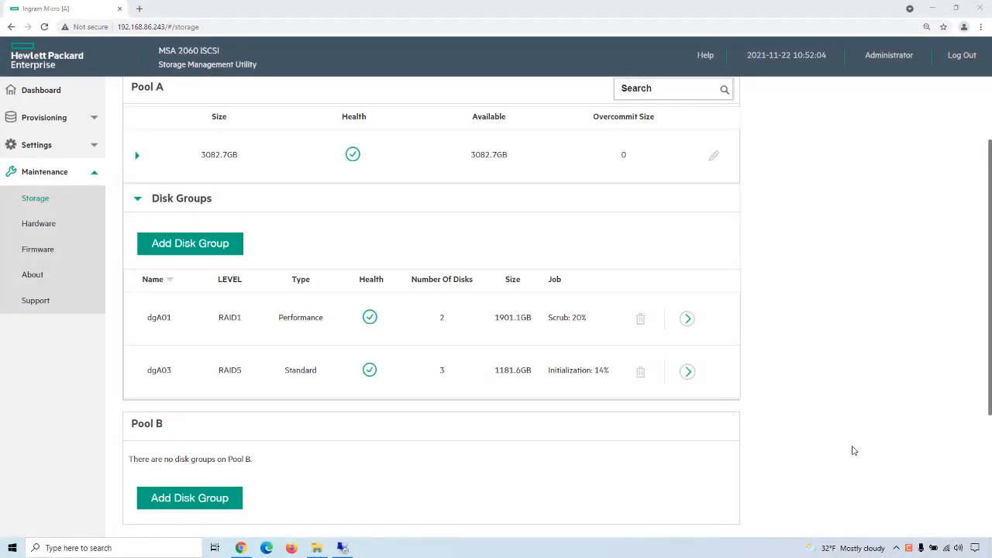
Step: Remove the three-disk RAID5 disk group dgA03 from Pool A
left_click(640, 371)
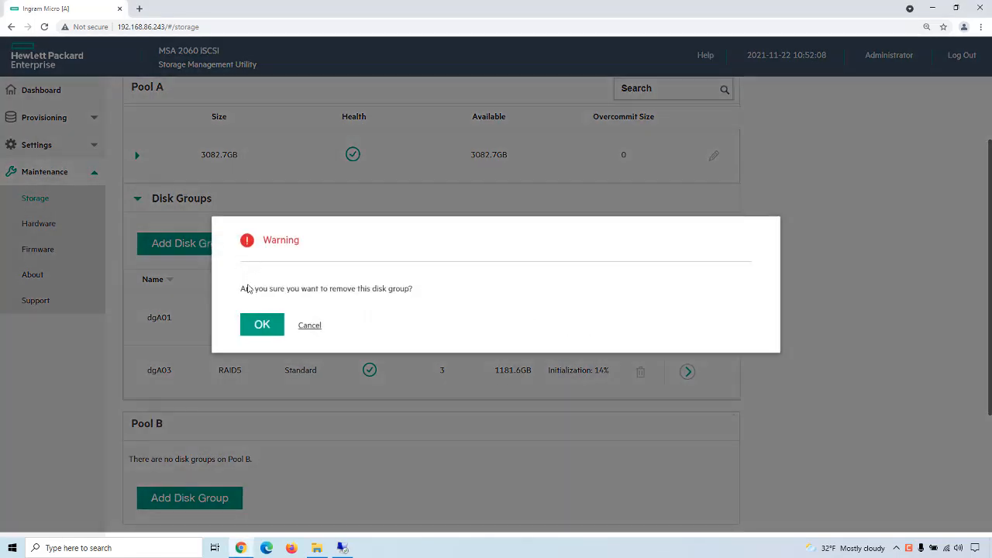
left_click(264, 324)
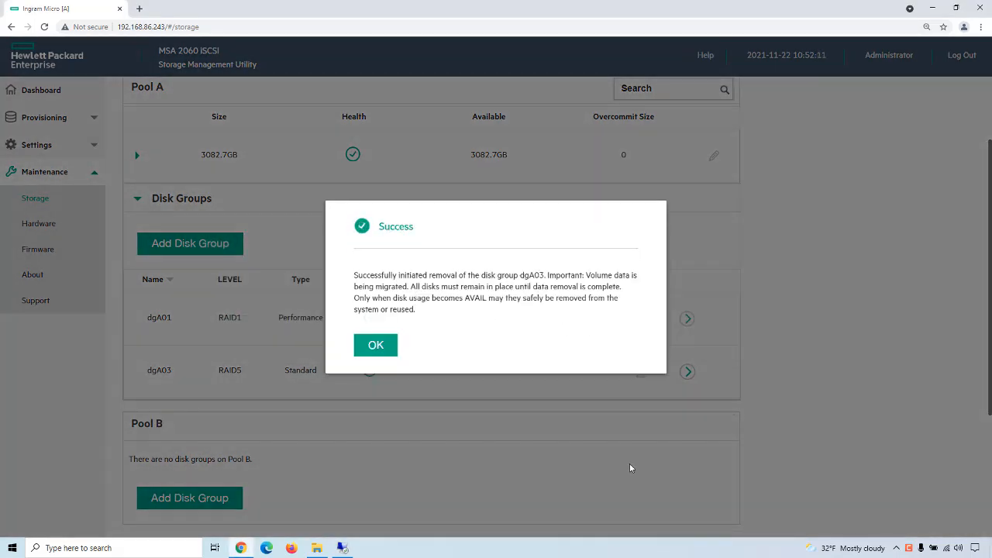
Step: Remove the RAID1 Performance disk group dgA01 from Pool A
left_click(390, 345)
left_click(641, 320)
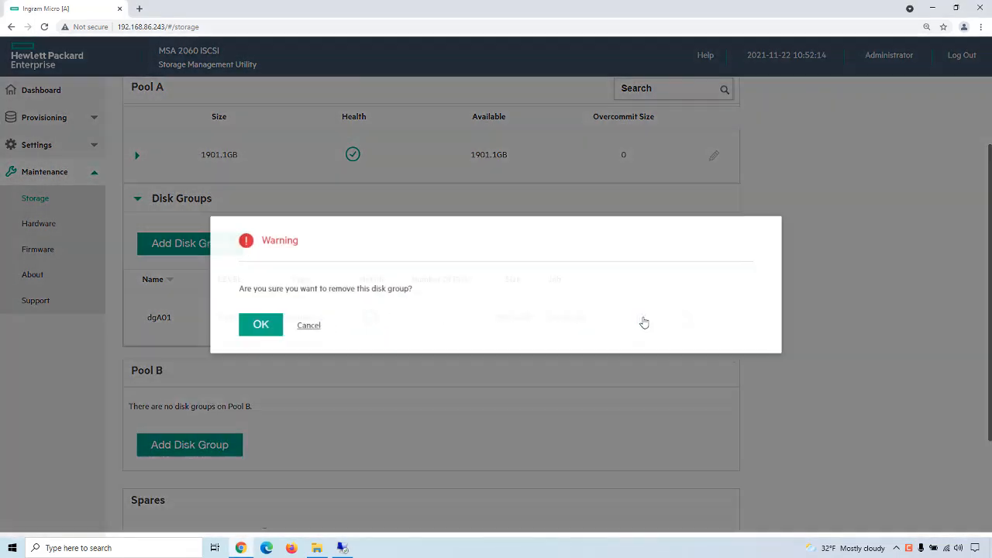
left_click(261, 324)
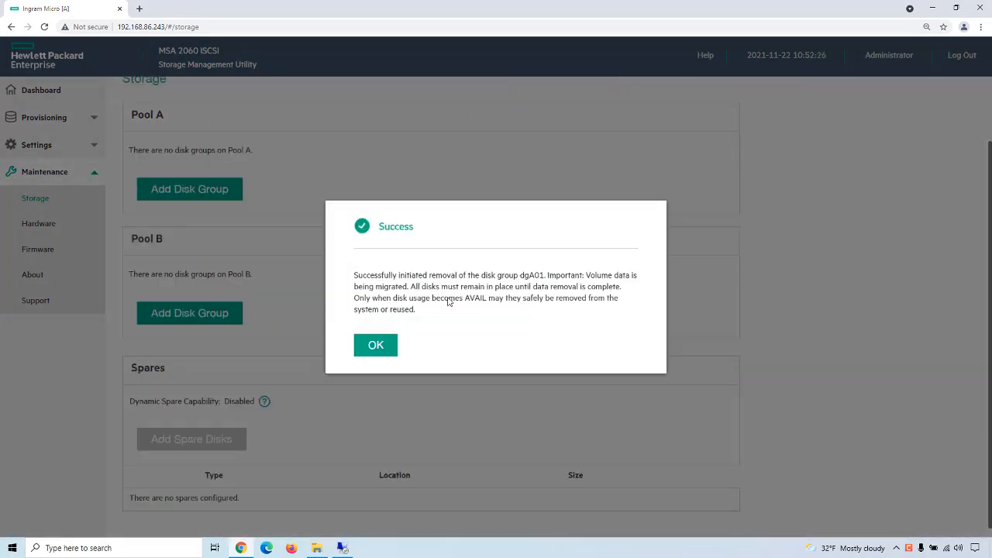
left_click(388, 345)
Step: Check the dashboard's capacity overview and review the planned RAID configurations in the Notes file on the remote desktop
left_click(43, 93)
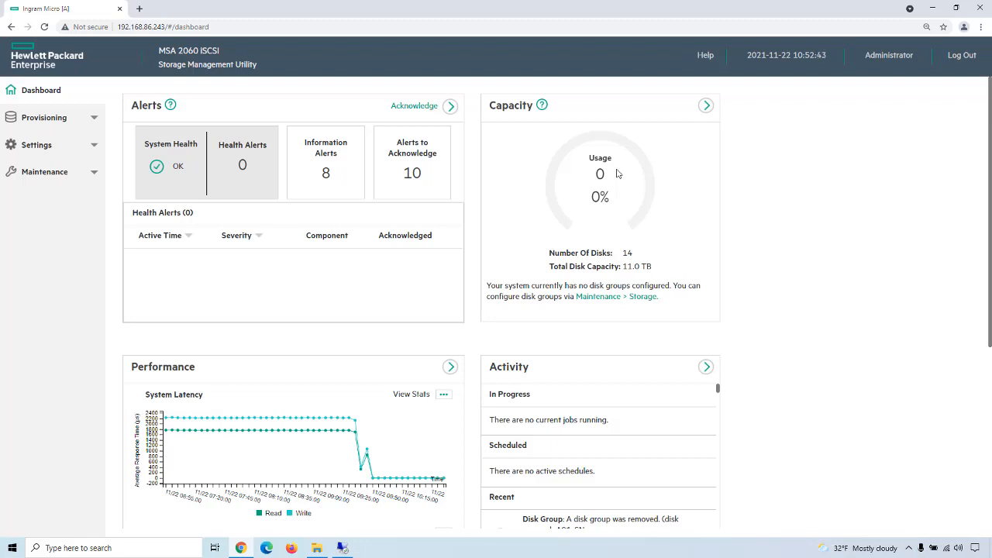
left_click(342, 548)
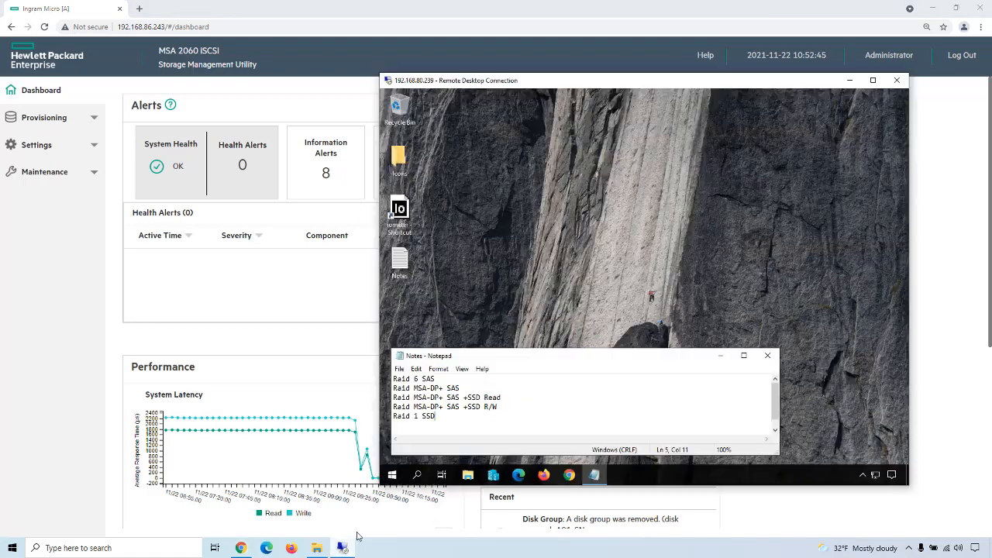
mouse_move(531, 360)
left_mouse_down()
mouse_move(575, 354)
mouse_move(535, 358)
left_mouse_up()
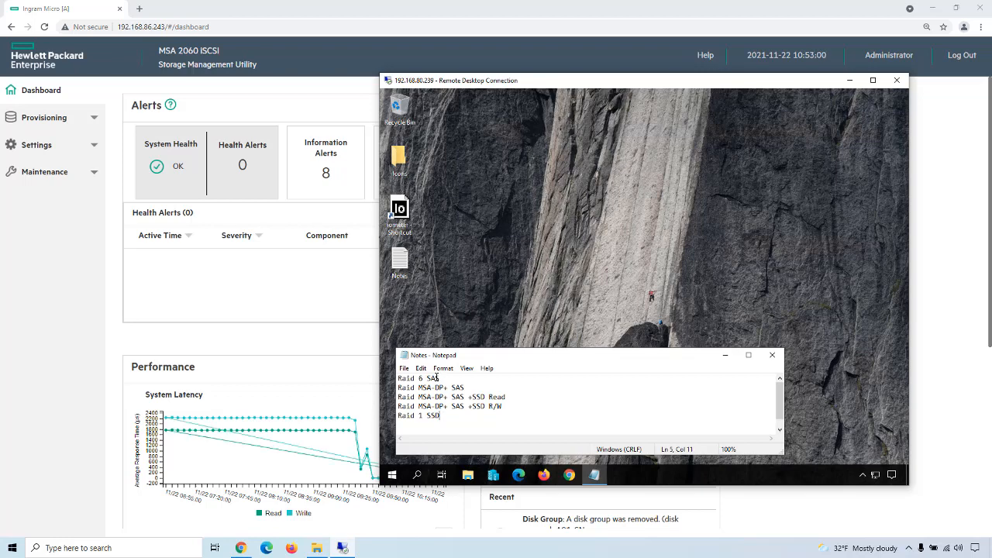
left_click_drag(440, 378, 407, 380)
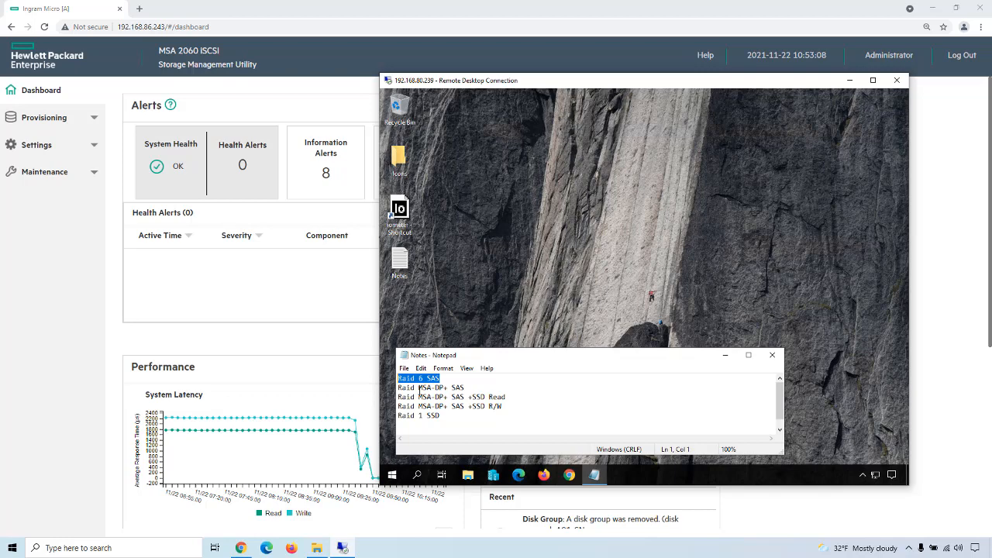
left_click_drag(449, 388, 398, 387)
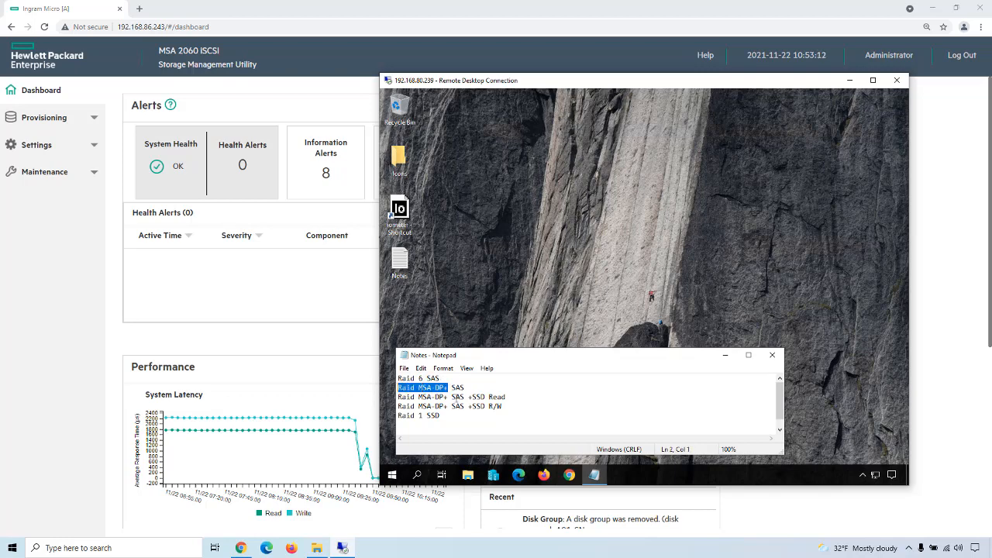
left_click(15, 318)
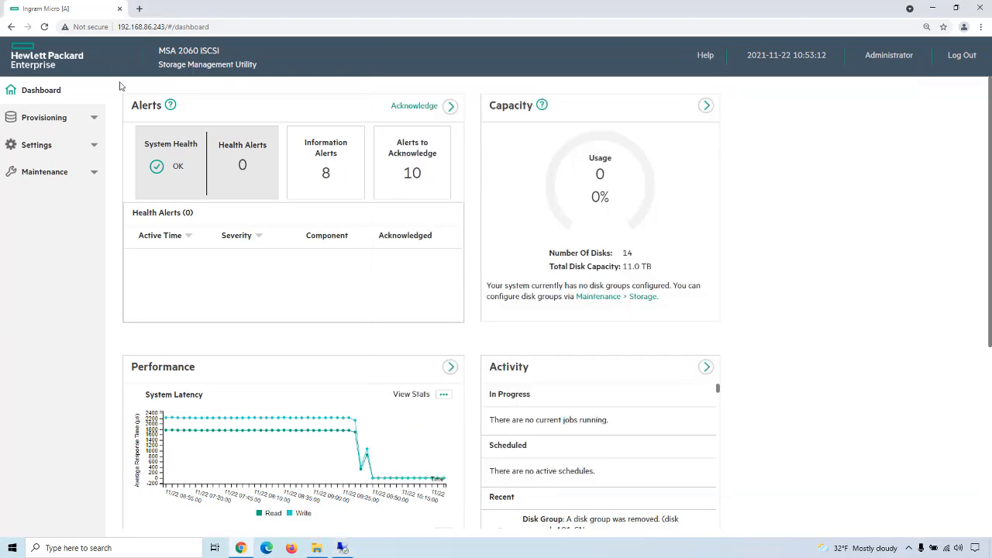
Step: Start a new disk group in Pool A on the Storage maintenance page with RAID6 as its protection level
left_click(44, 172)
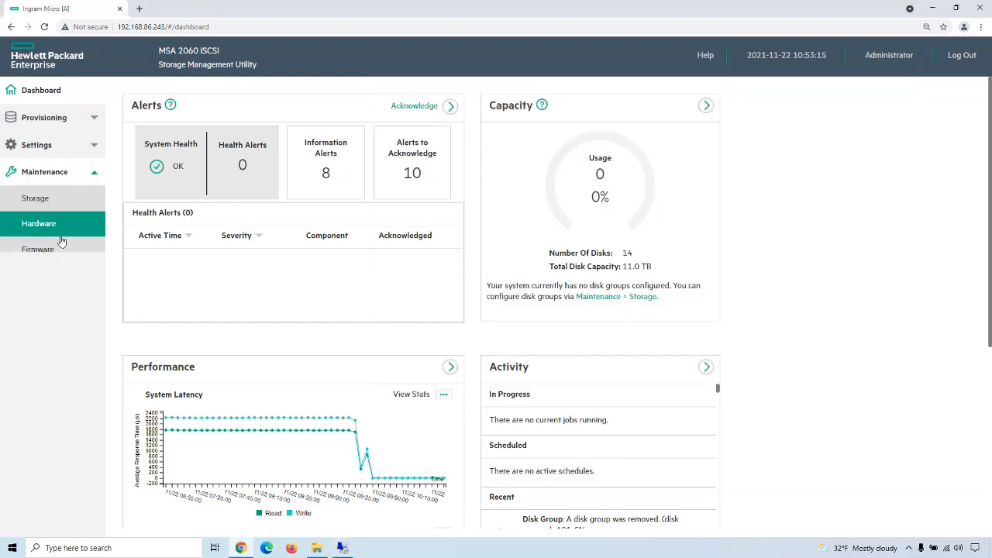
left_click(43, 199)
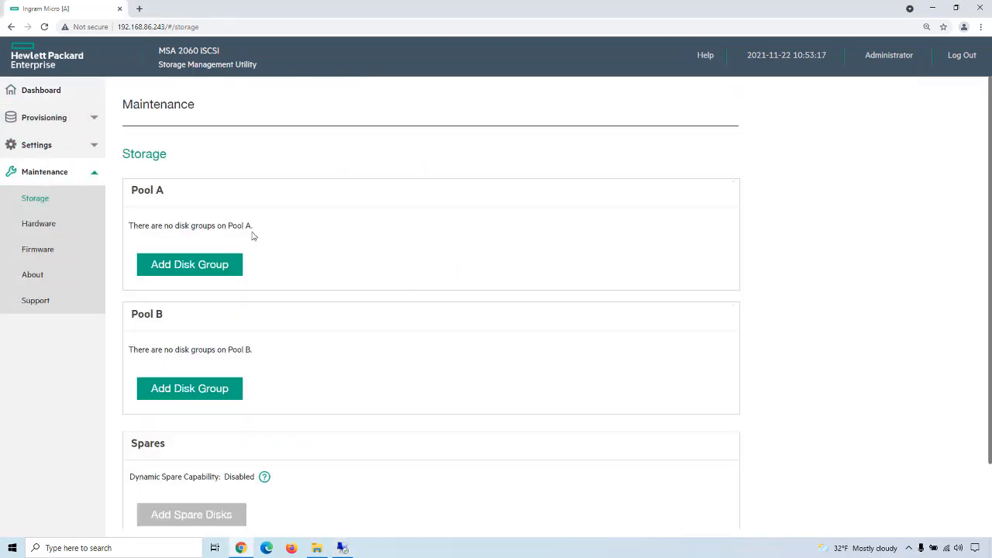
left_click(225, 263)
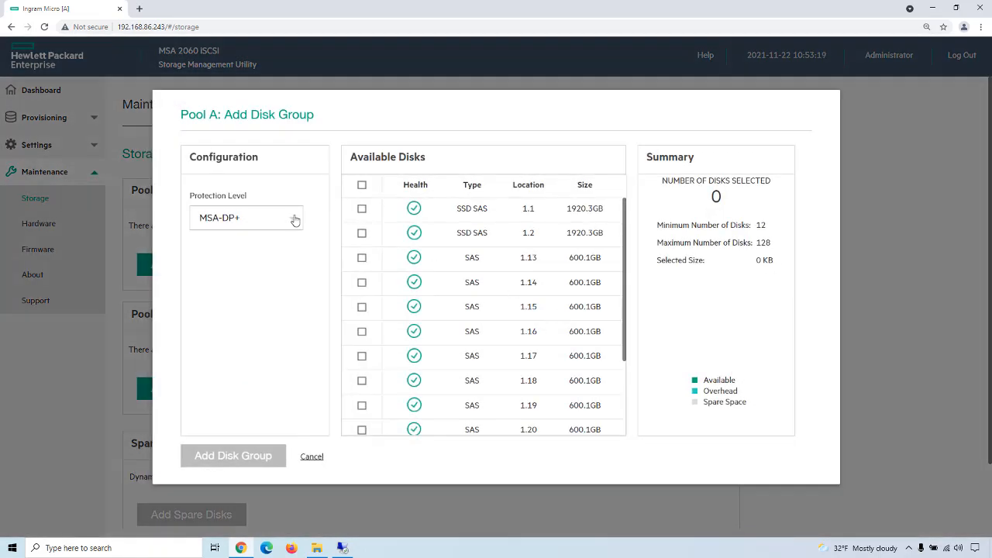
left_click(293, 219)
left_click(216, 266)
Step: Select the twelve 600.1GB SAS disks at locations 1.13 through 1.24 for the RAID6 disk group
left_click(362, 258)
left_click(361, 282)
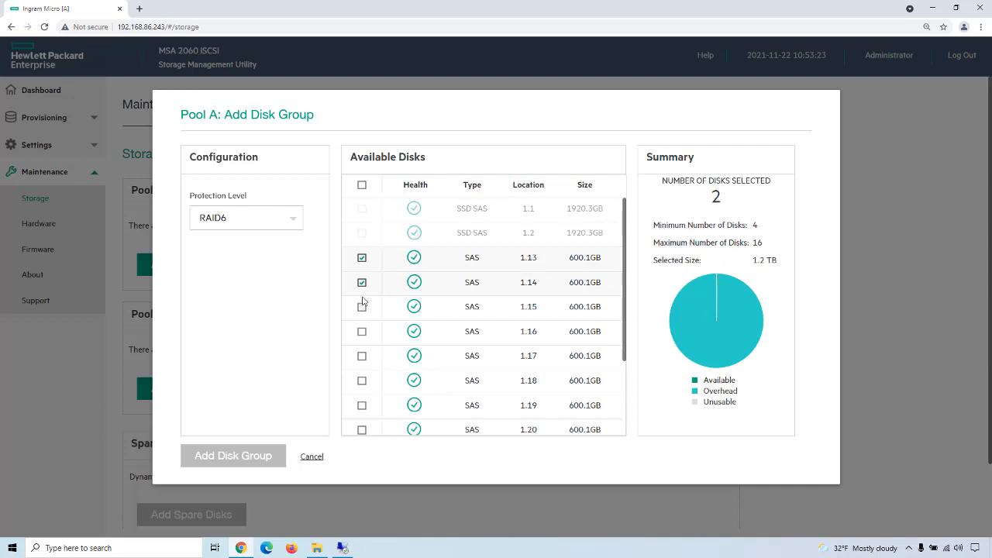
left_click(361, 307)
left_click(361, 332)
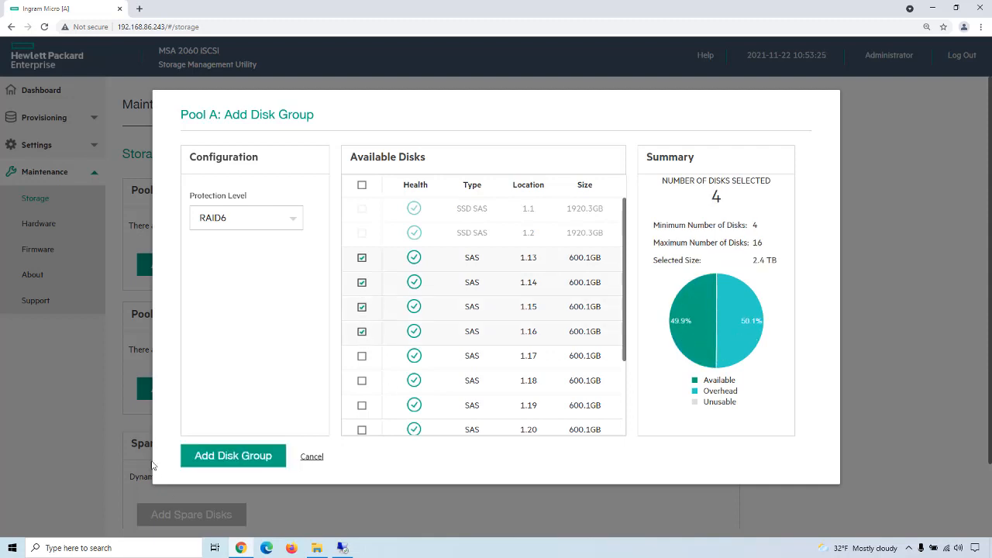
left_click(362, 356)
left_click(361, 381)
scroll(372, 385, "down", 2)
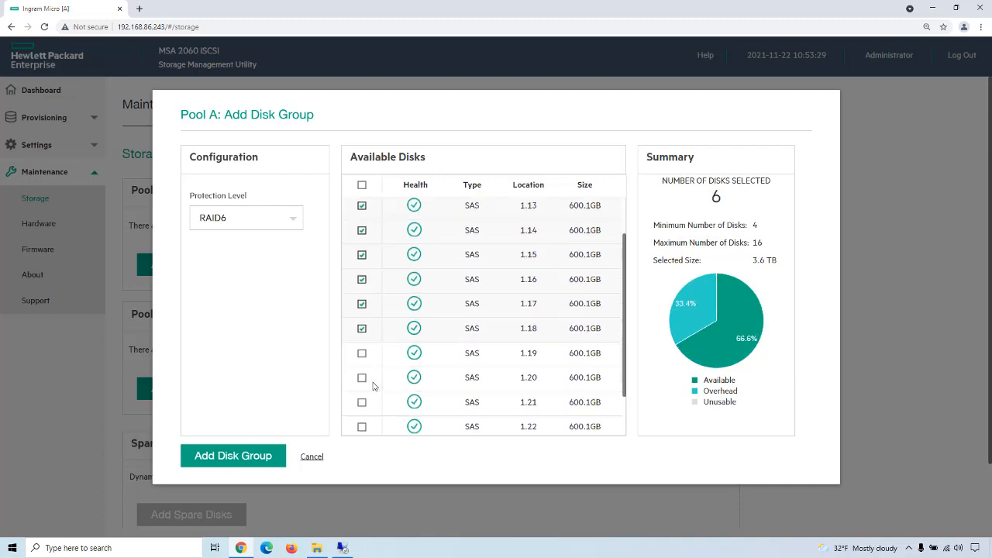
left_click(362, 303)
left_click(361, 326)
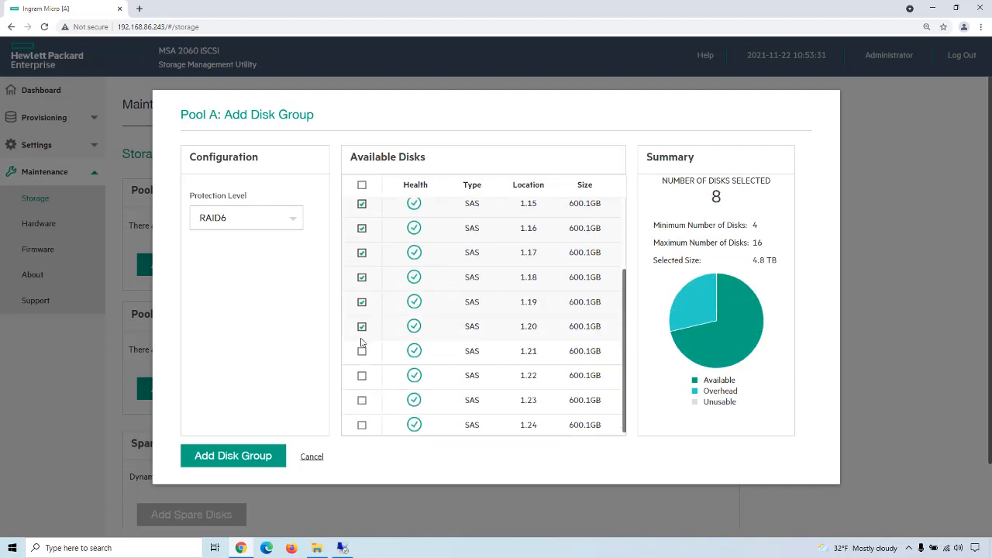
left_click(361, 352)
left_click(361, 376)
left_click(362, 401)
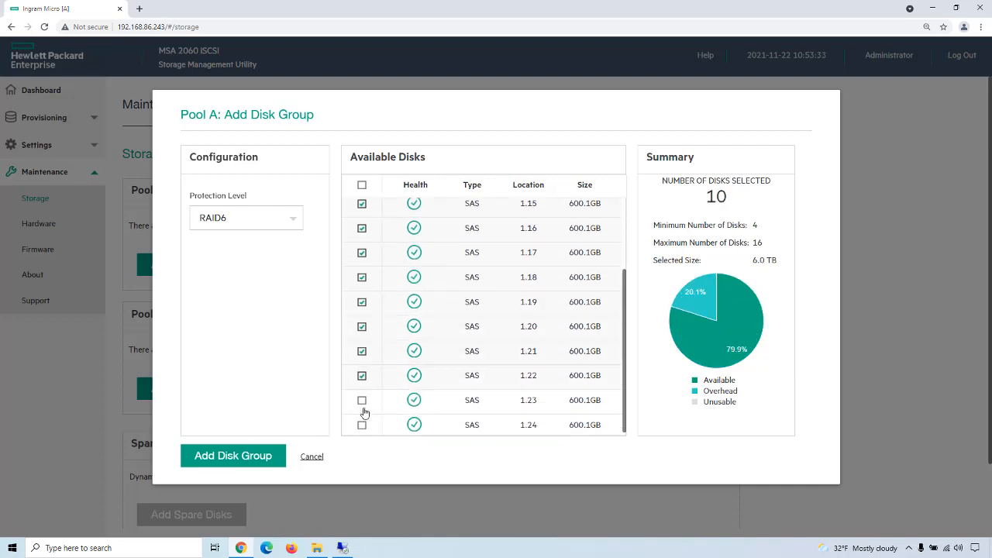
left_click(361, 425)
scroll(391, 400, "down", 1)
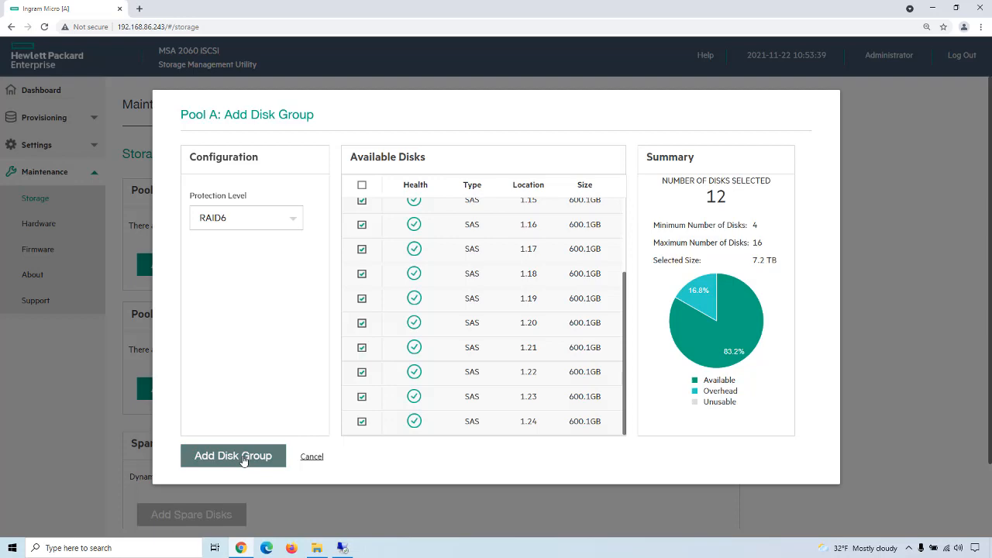
Step: Create the RAID6 disk group despite the disk-count warning and check it in Pool A's disk group list and on the dashboard
left_click(243, 459)
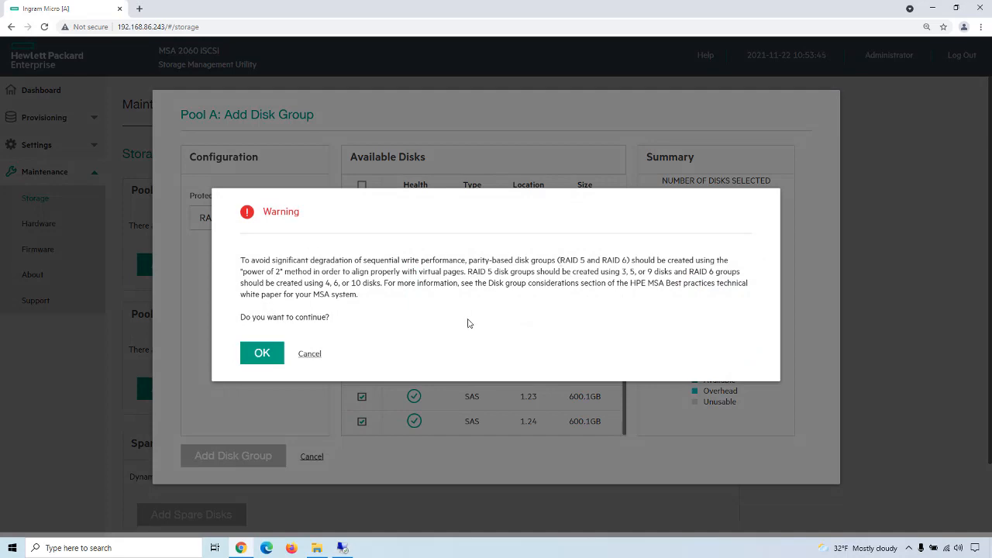
left_click(262, 352)
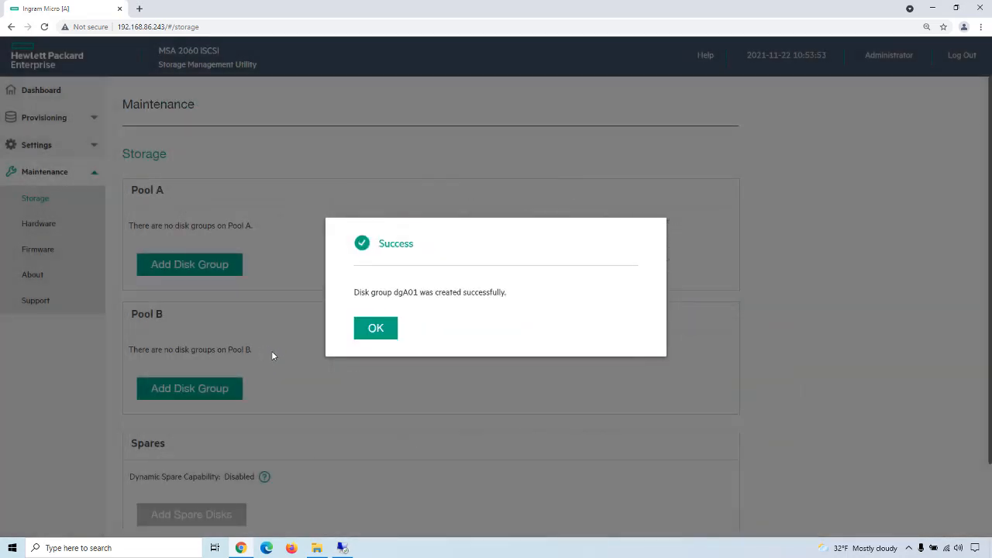
left_click(380, 330)
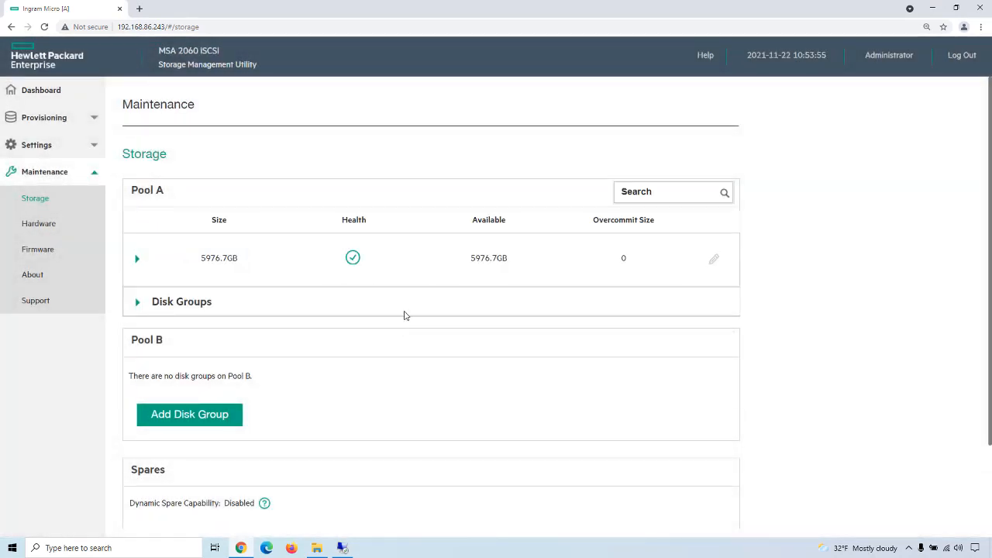
left_click(138, 303)
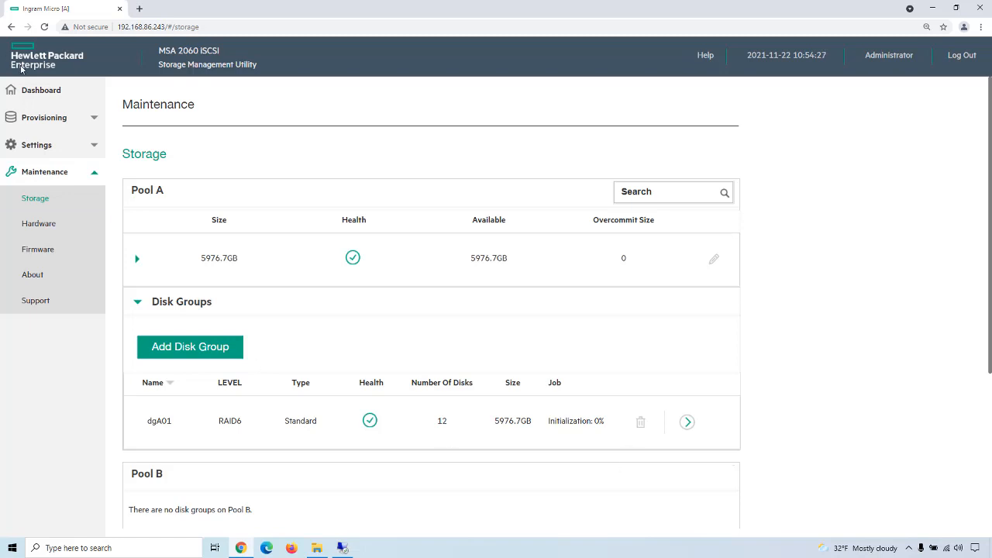
left_click(40, 91)
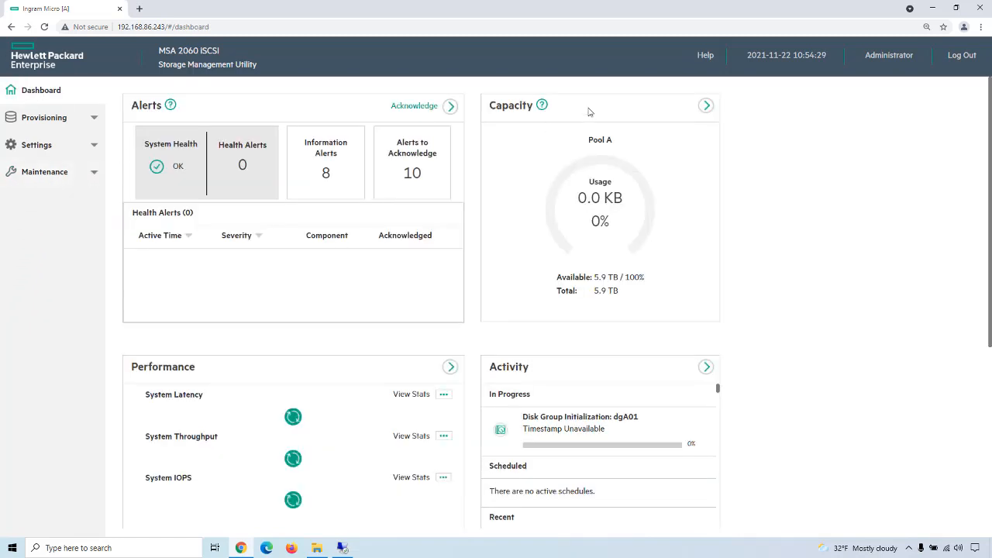
Step: Start creating volumes and add a 1 TB volume named IngramMicroRaid6 in Pool A
left_click(28, 117)
left_click(36, 149)
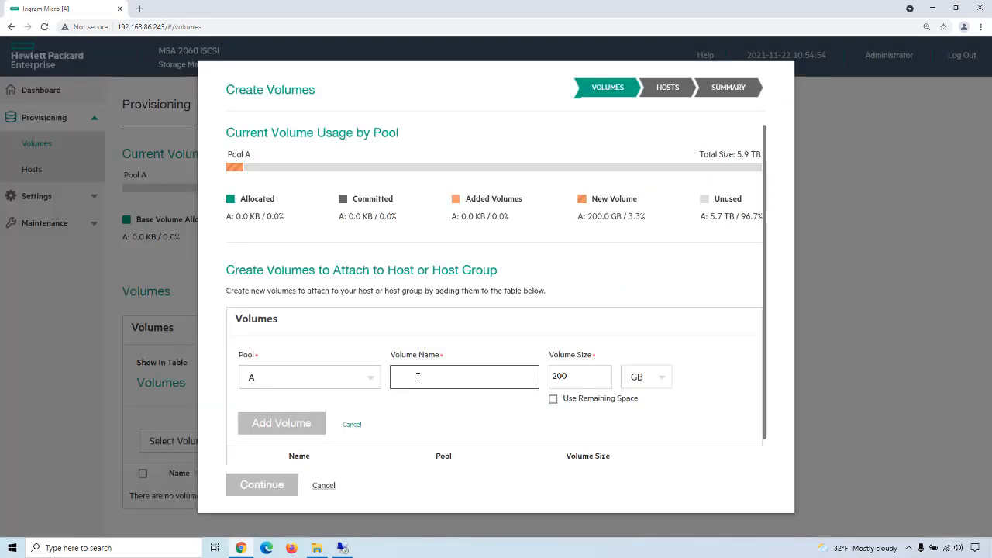
type("Ingram")
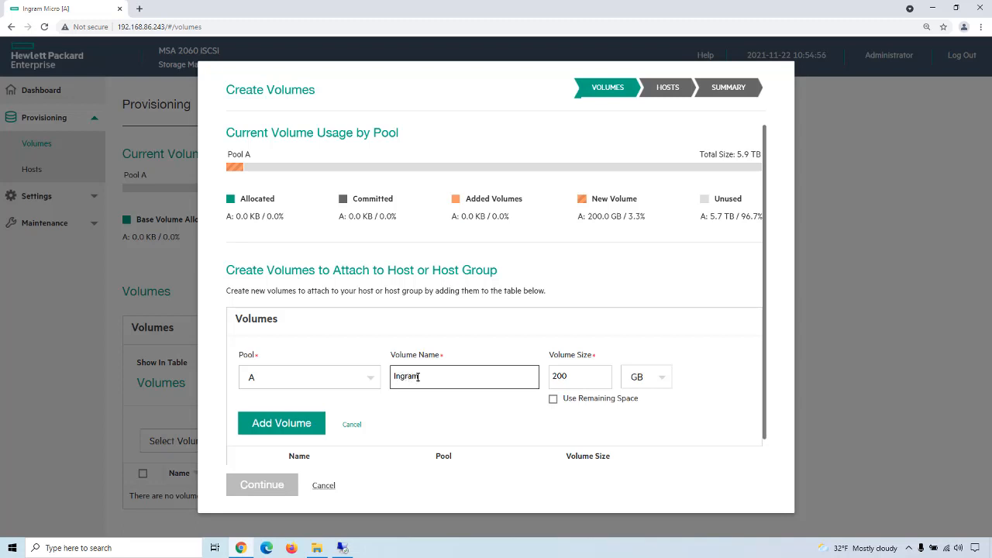
type("MicroRaid6")
key("Tab")
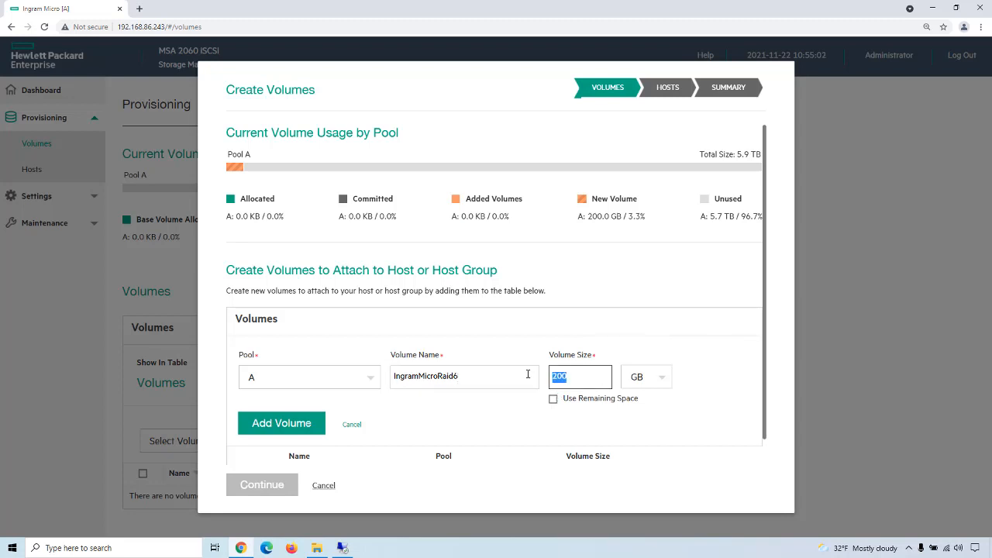
type("1")
left_click(659, 378)
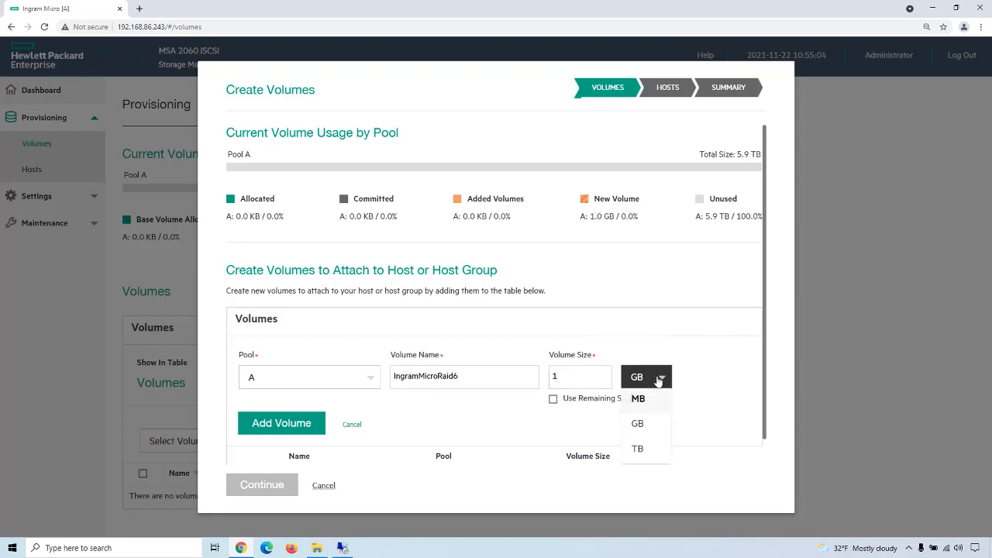
left_click(638, 449)
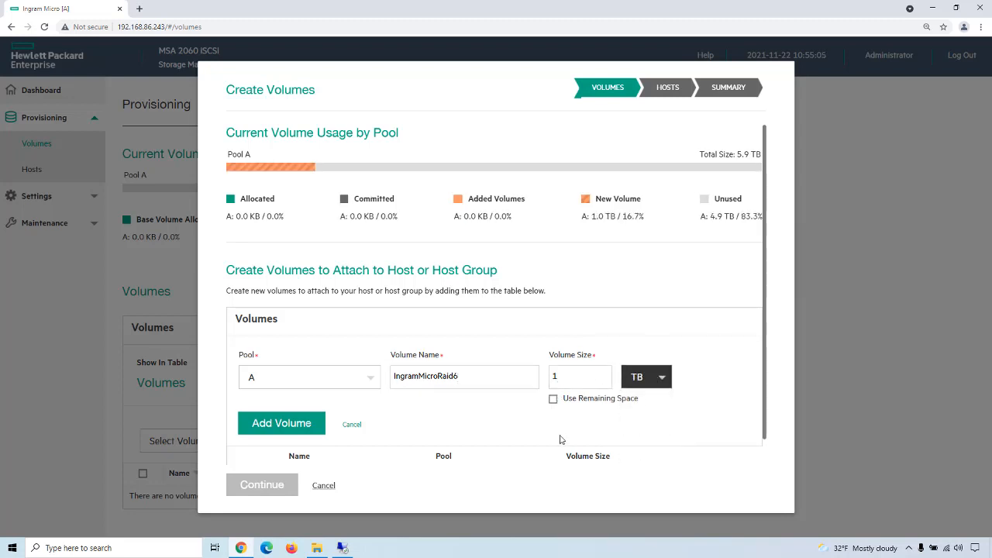
left_click(304, 421)
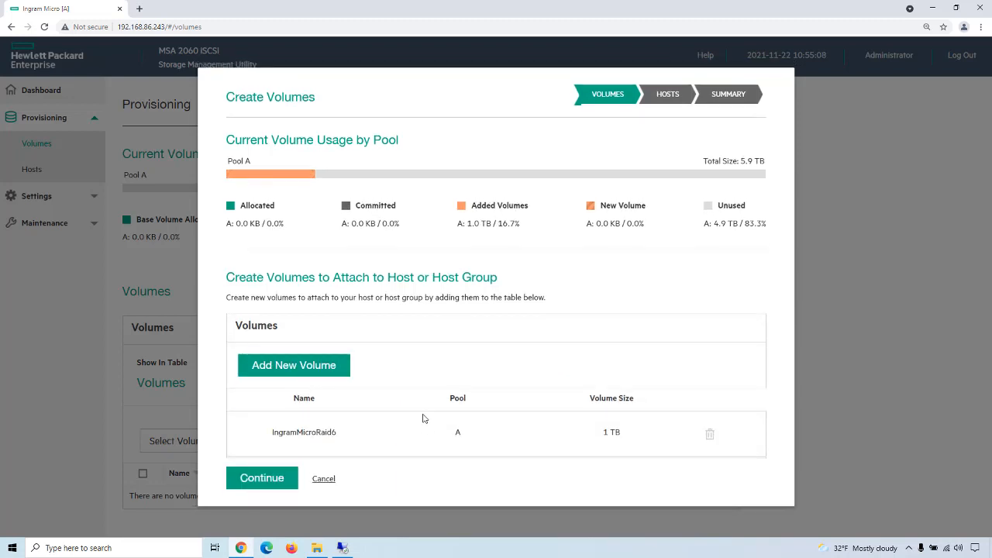
Step: Choose to attach the new volume to existing hosts and select the host DL360Gen8Utility
left_click(271, 479)
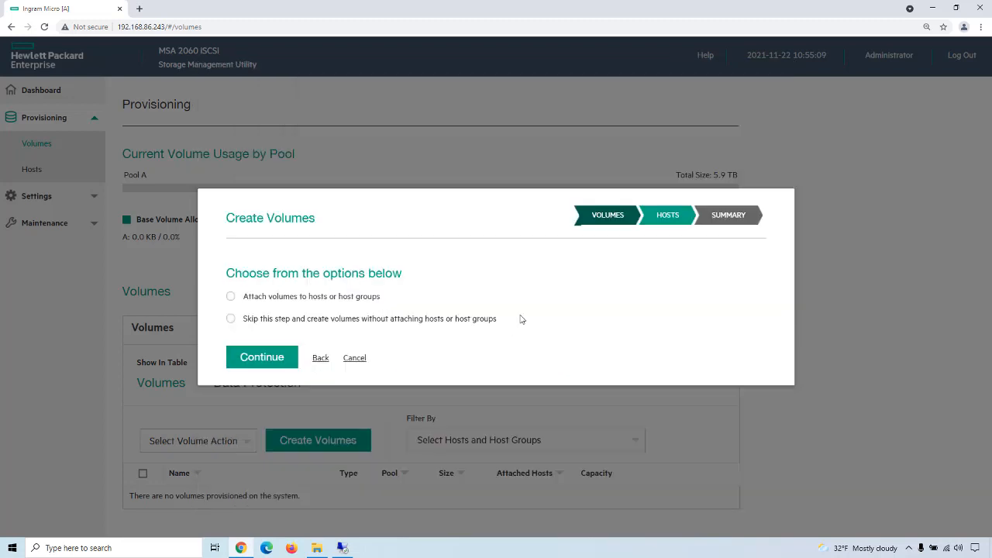
left_click(231, 298)
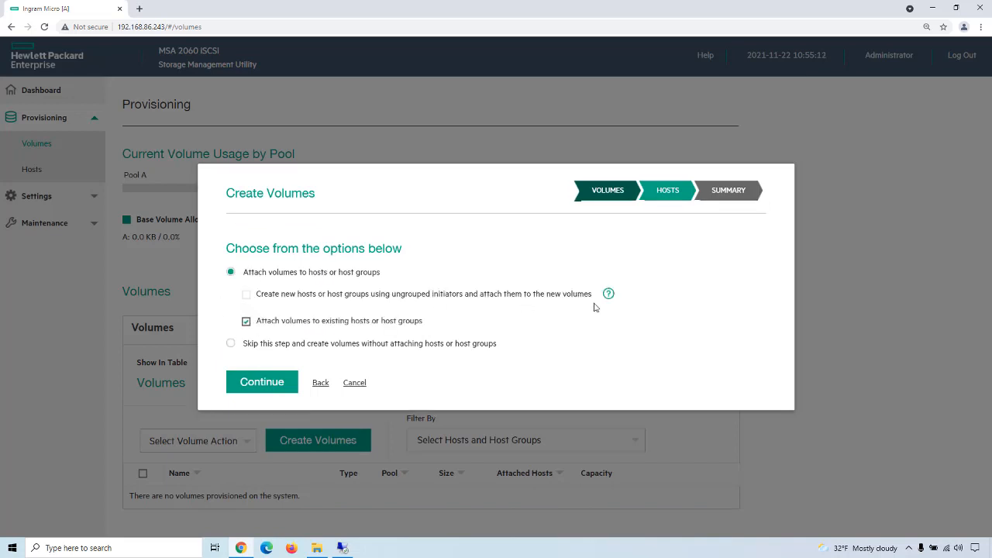
left_click(280, 383)
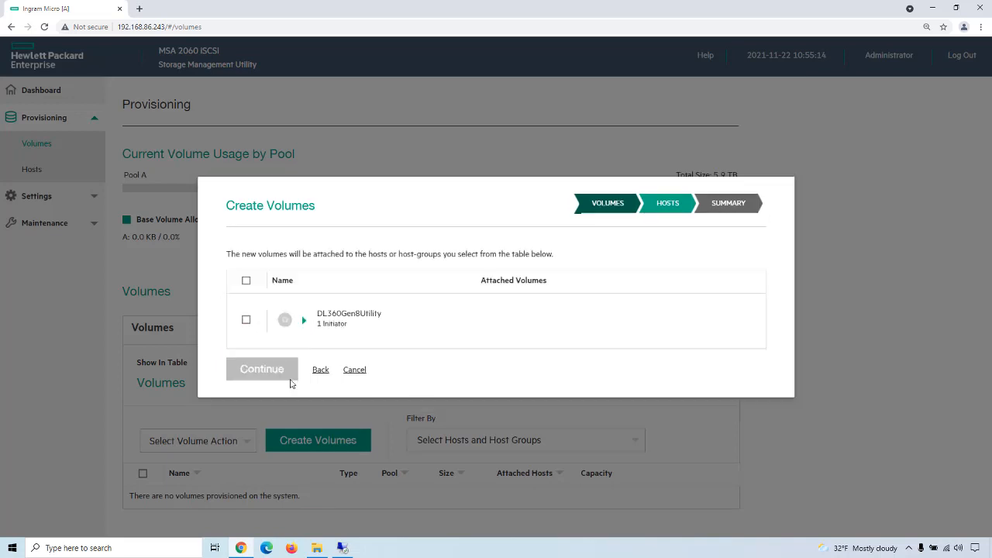
left_click(246, 321)
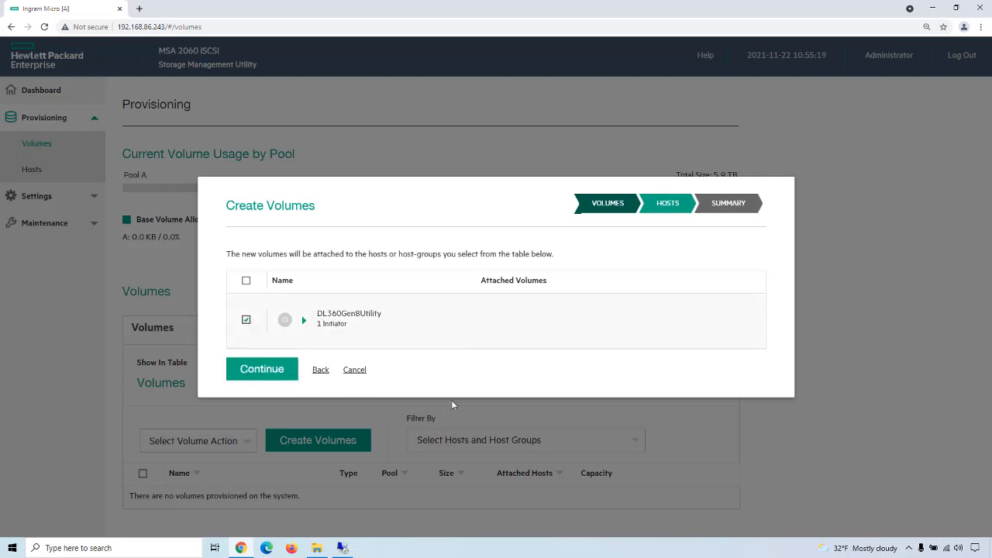
Step: View the remote desktop session of the server and return to the host selection for the new volume
left_click(342, 548)
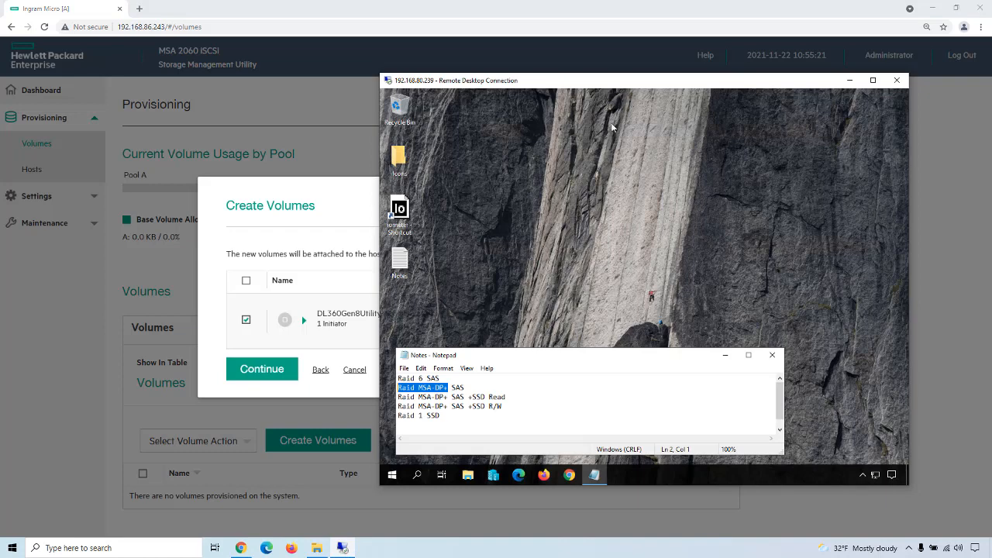
left_click_drag(602, 84, 640, 86)
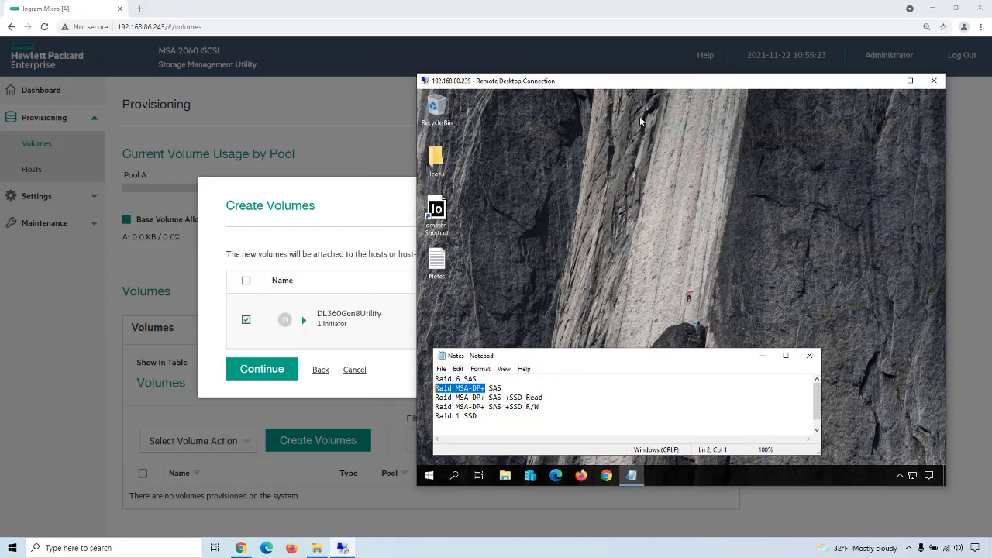
left_click(352, 266)
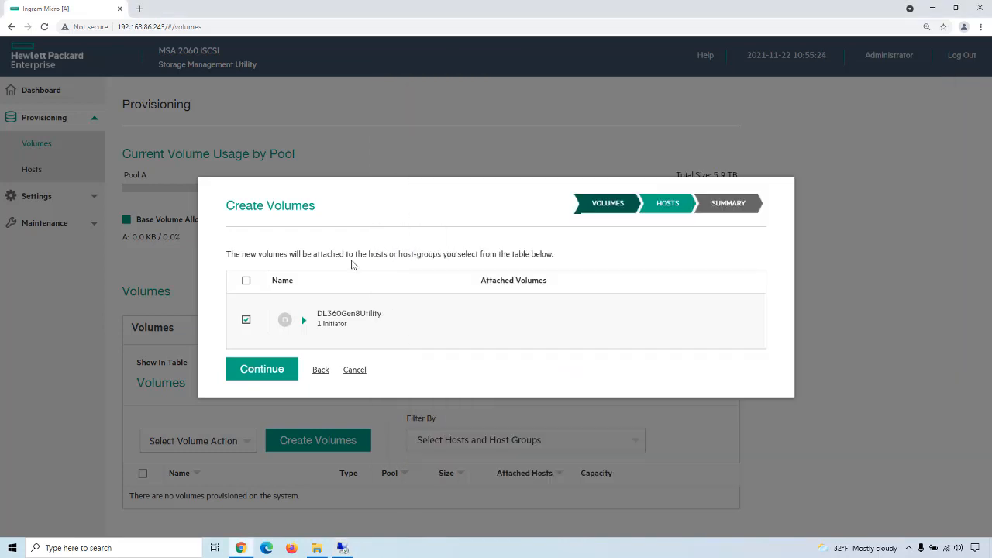
Step: Finish the Create Volumes wizard by attaching IngramMicroRaid6 to host DL360Gen8Utility and check the volume in the Volumes table
left_click(279, 370)
left_click(279, 387)
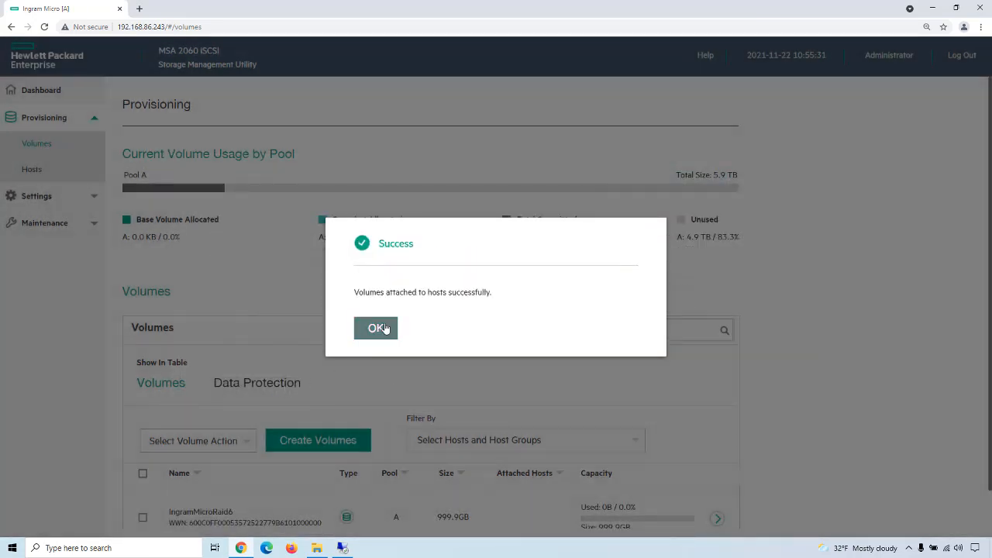
left_click(377, 330)
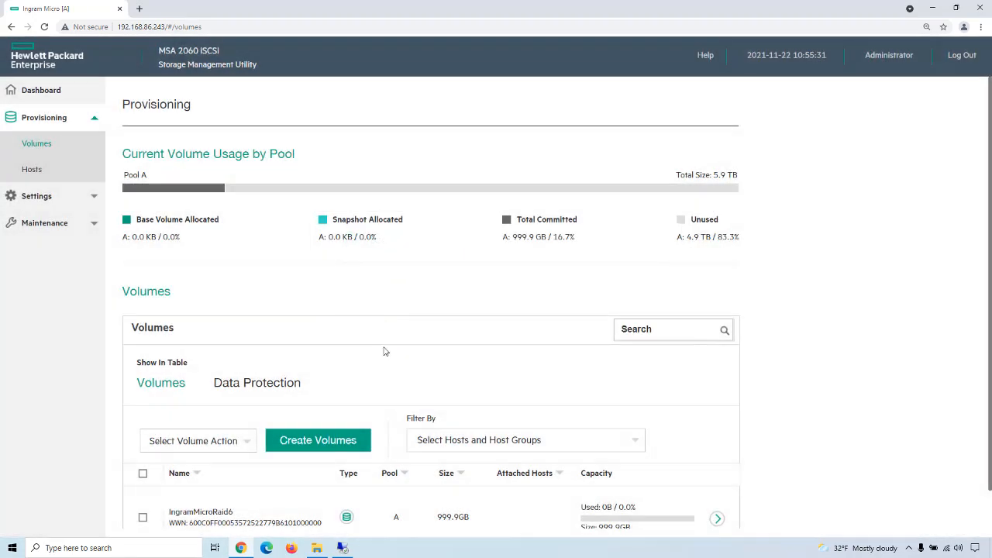
scroll(401, 341, "down", 1)
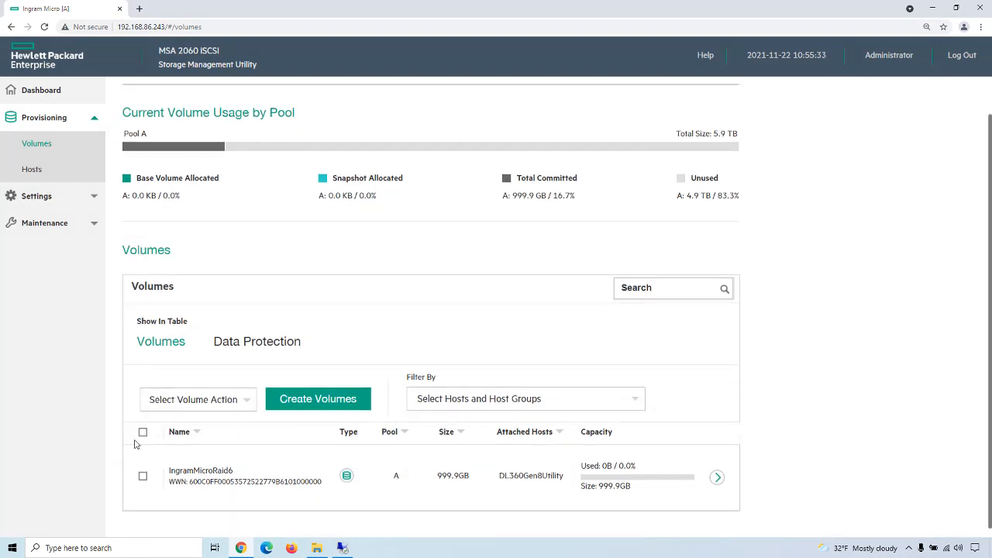
Step: Switch to the server's remote desktop session, open Disk Management and rescan the disks
left_click(342, 548)
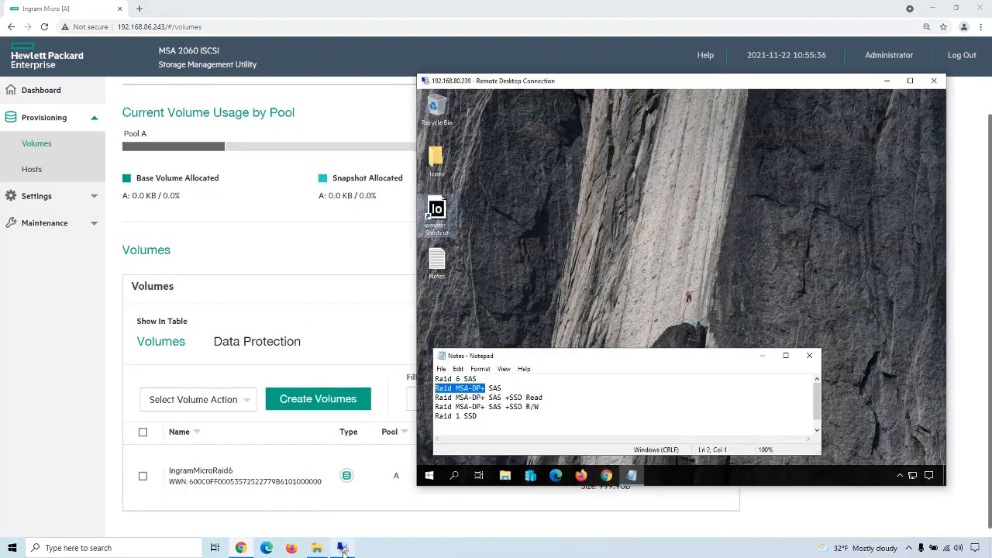
right_click(429, 480)
left_click(483, 289)
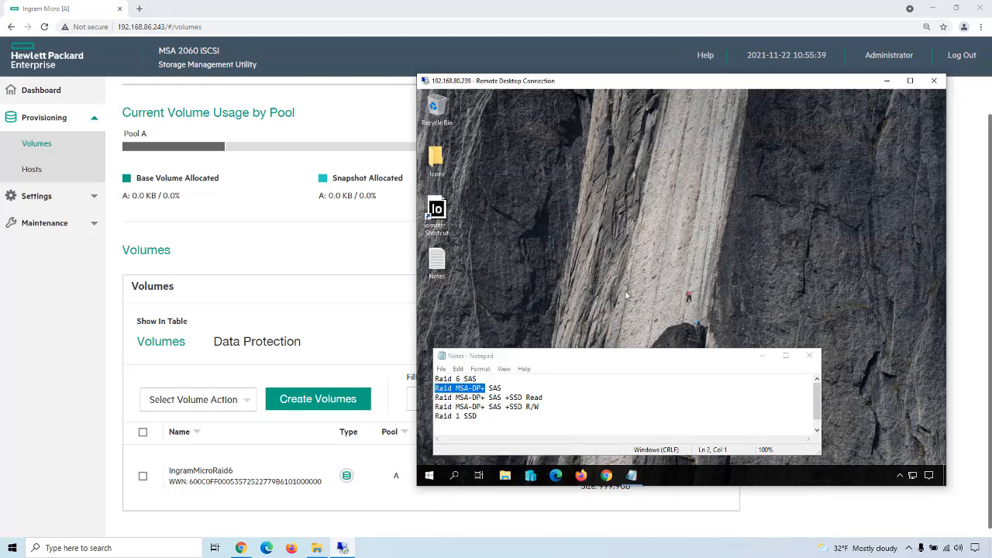
left_click(519, 160)
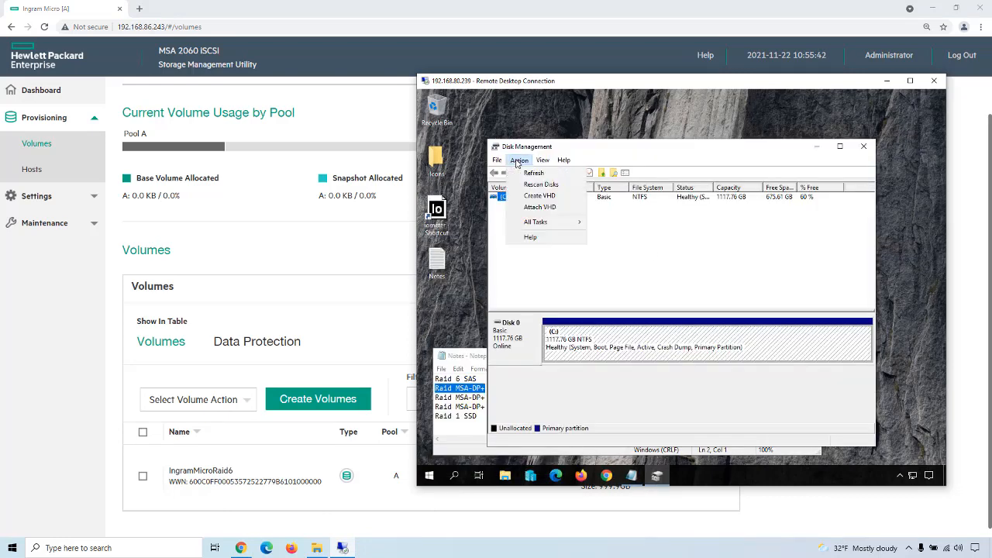
left_click(532, 185)
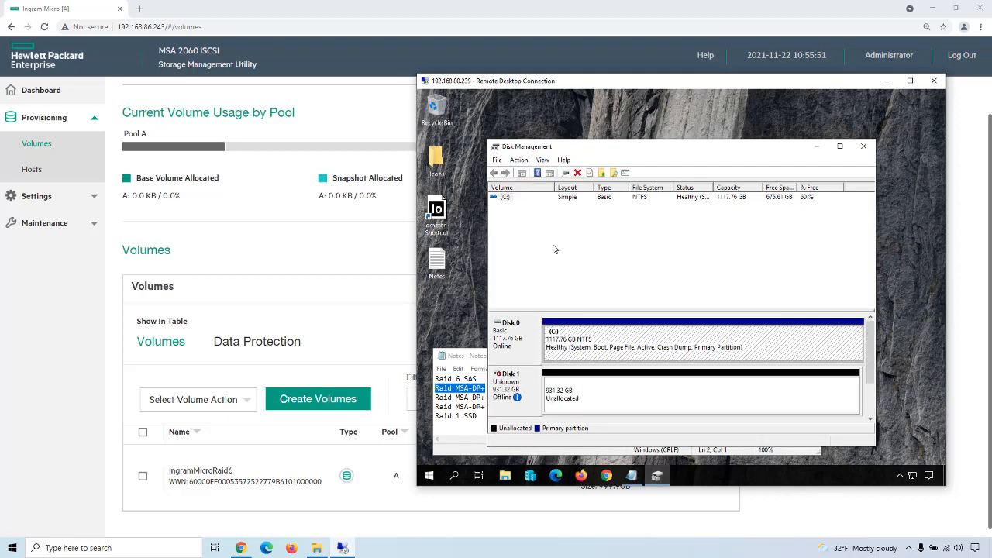
Step: Bring the offline Disk 1 online and initialize it with the default partition style
right_click(534, 384)
left_click(548, 387)
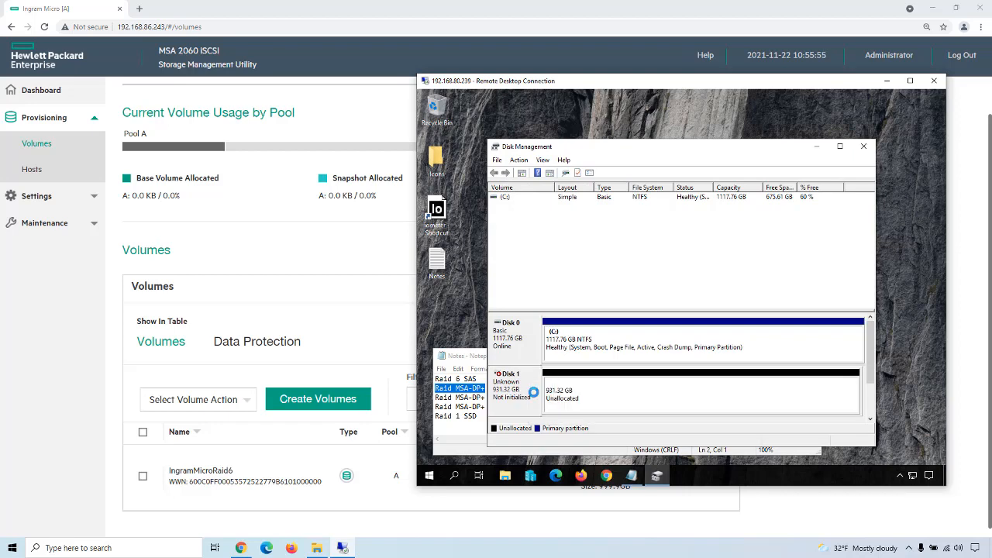
right_click(527, 389)
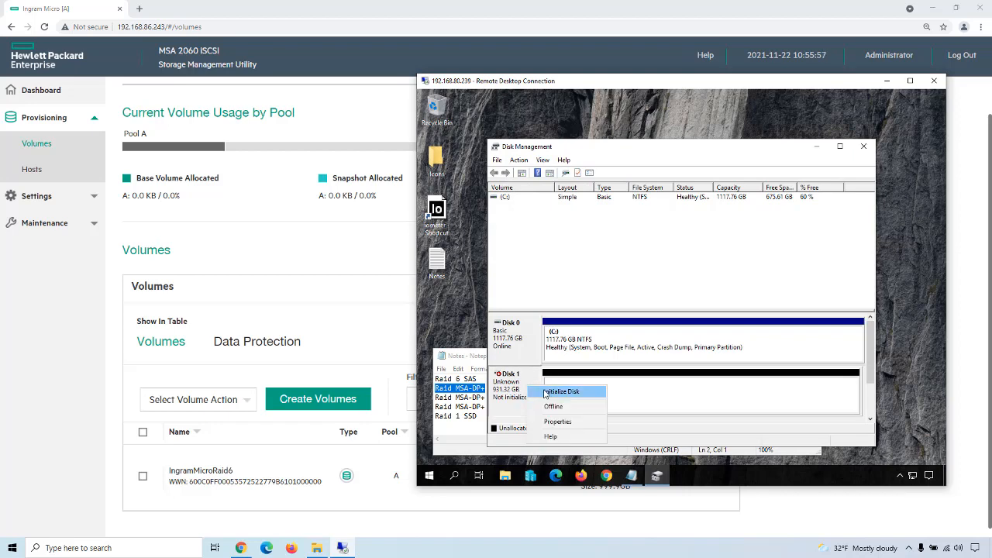
left_click(546, 392)
left_click(714, 360)
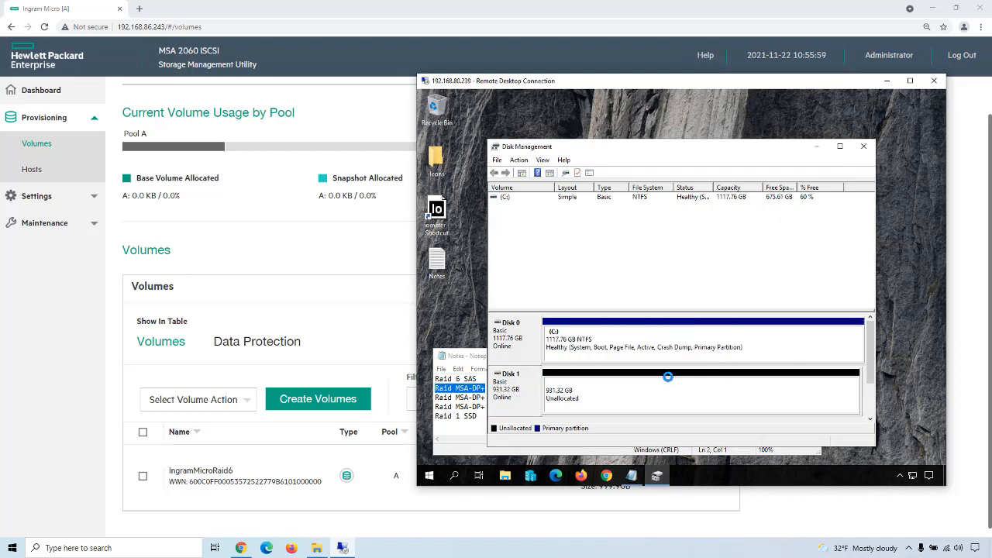
Step: View the volume options for Disk 1's unallocated space without creating a volume, and minimize Disk Management
right_click(638, 393)
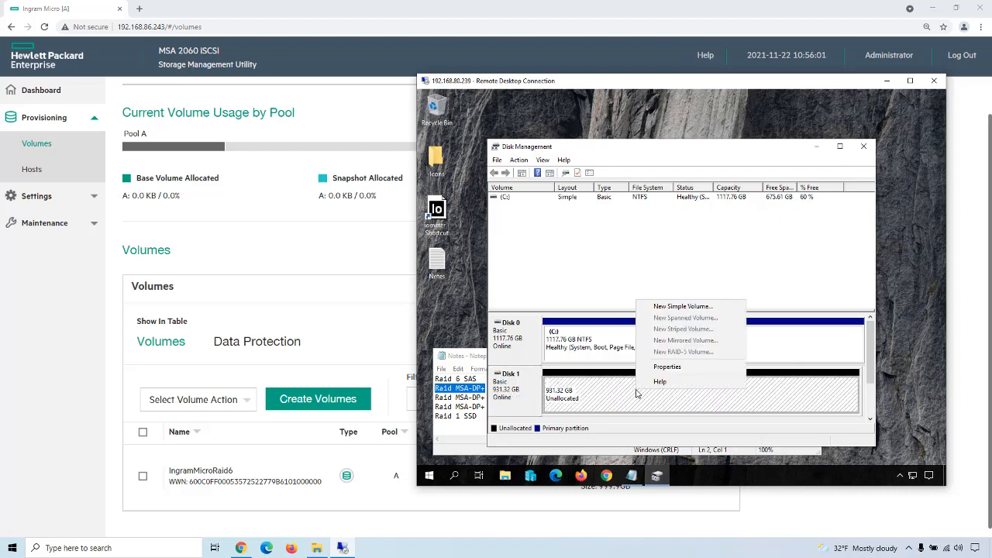
left_click(458, 292)
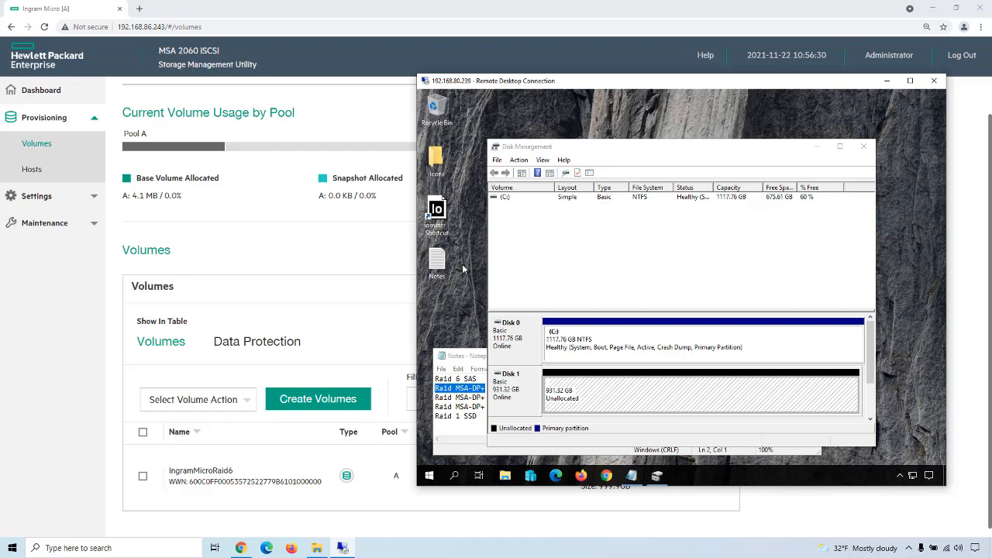
left_click_drag(604, 146, 631, 128)
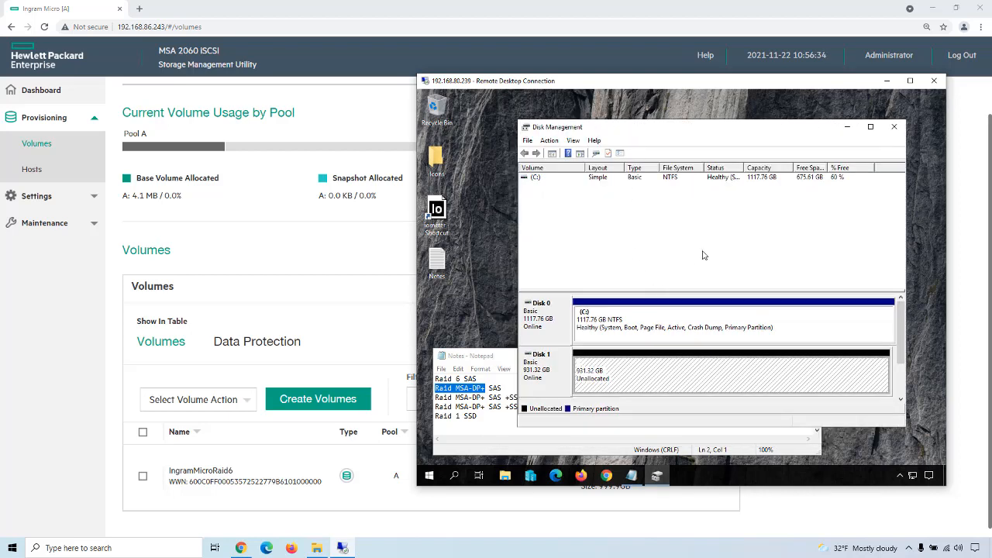
left_click(847, 127)
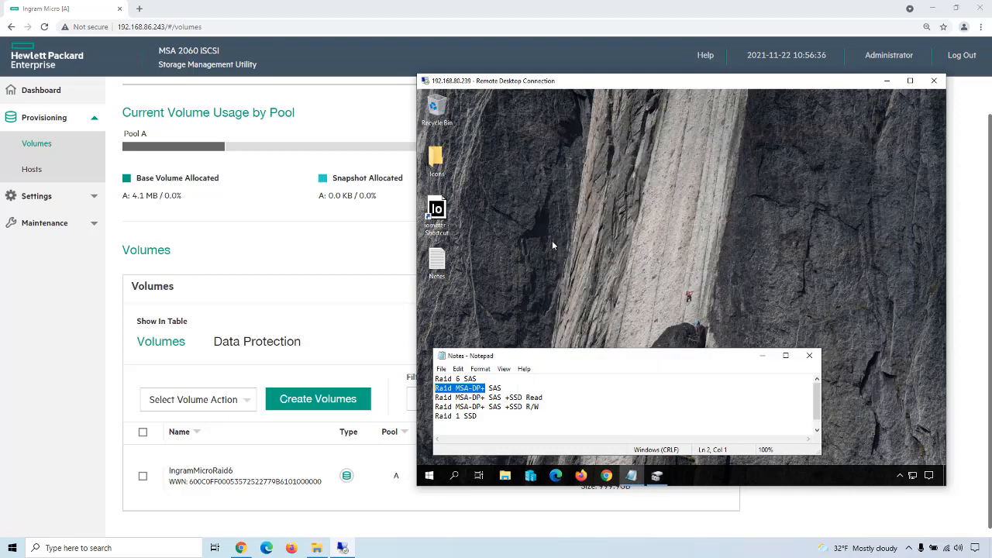
Step: Launch Iometer on the server and select the HPE MSA 2060 iSCSI disk as the server manager's disk target
double_click(437, 213)
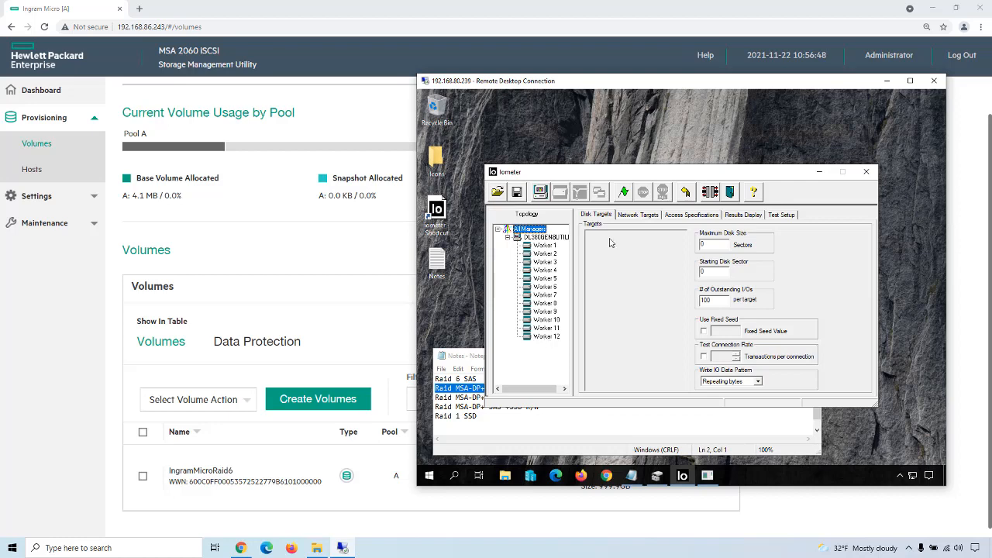
left_click(540, 237)
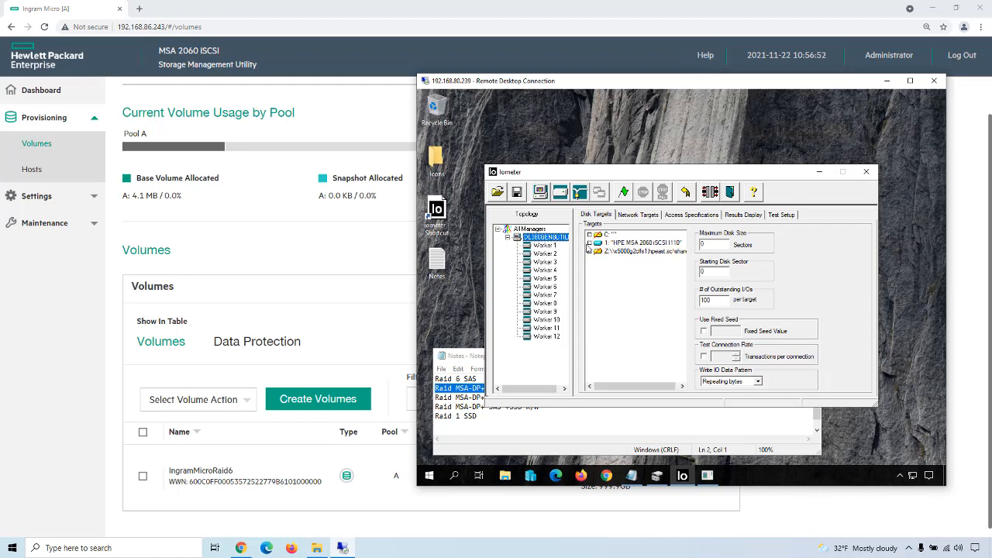
left_click(589, 243)
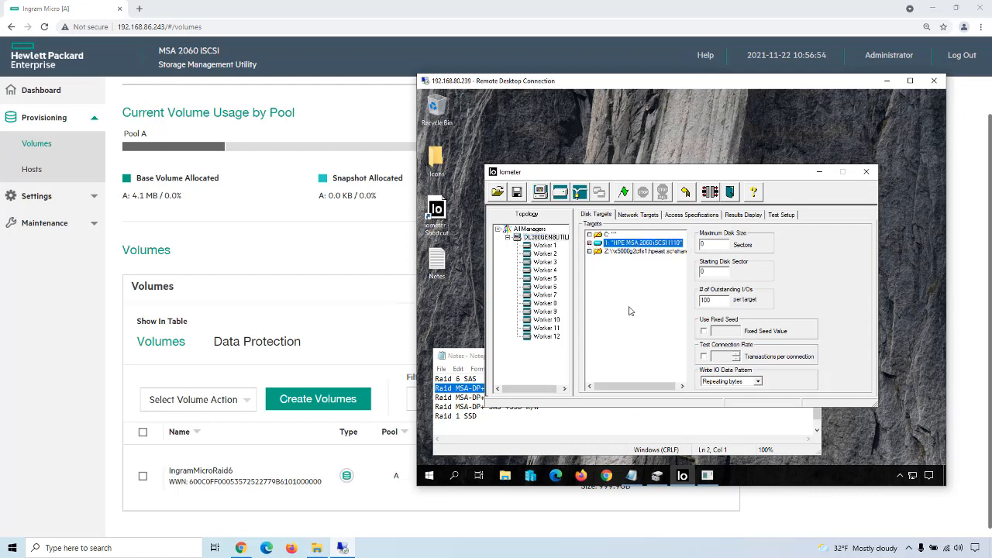
Step: Review the settings of the OurDemo access specification without changing them, and move the Iometer window clear of the notes
left_click(691, 214)
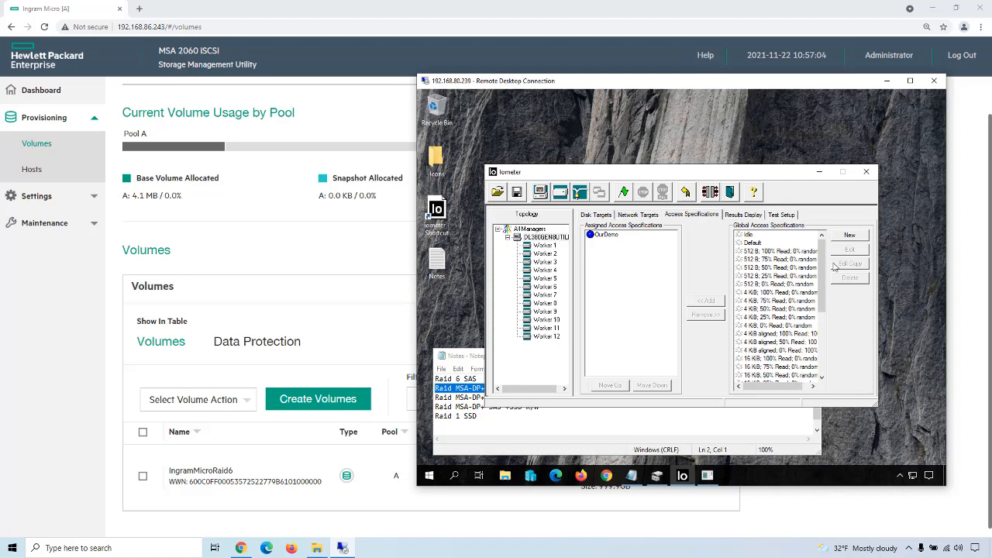
left_click_drag(824, 269, 828, 341)
left_click(757, 375)
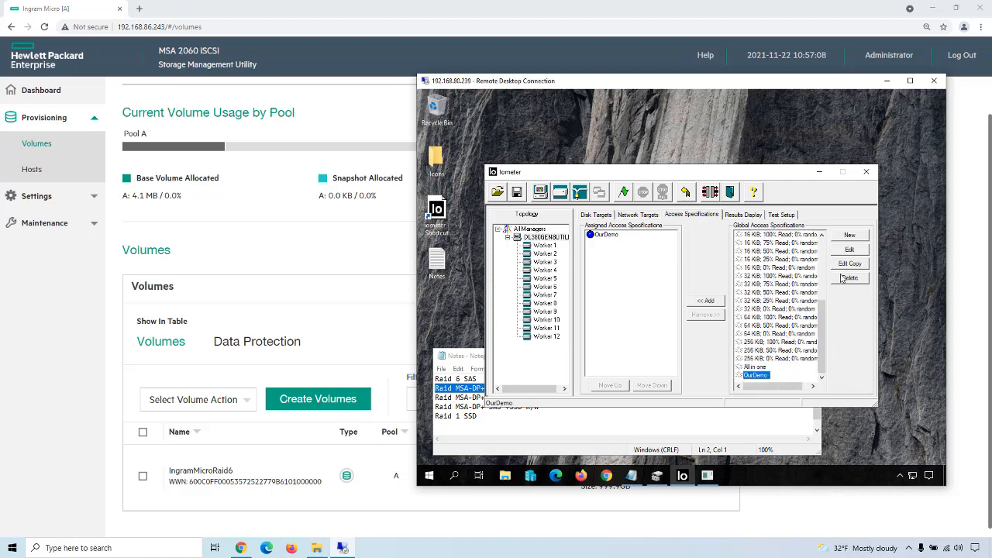
left_click(848, 250)
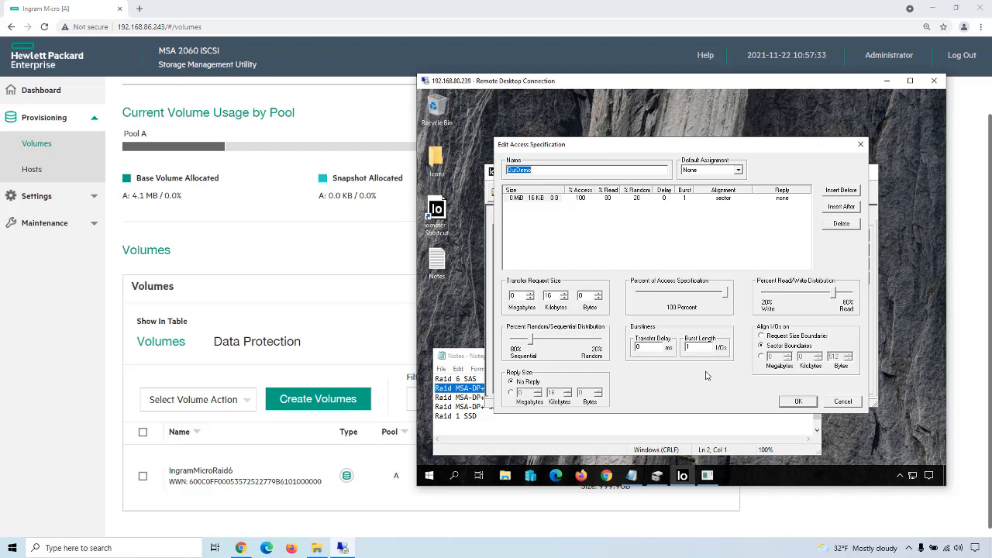
left_click(844, 405)
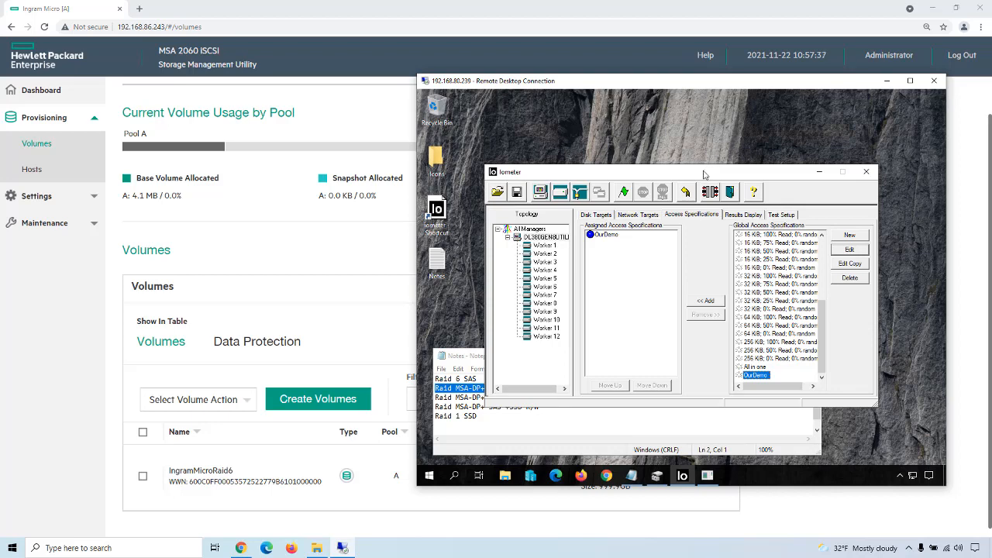
left_click_drag(703, 172, 733, 109)
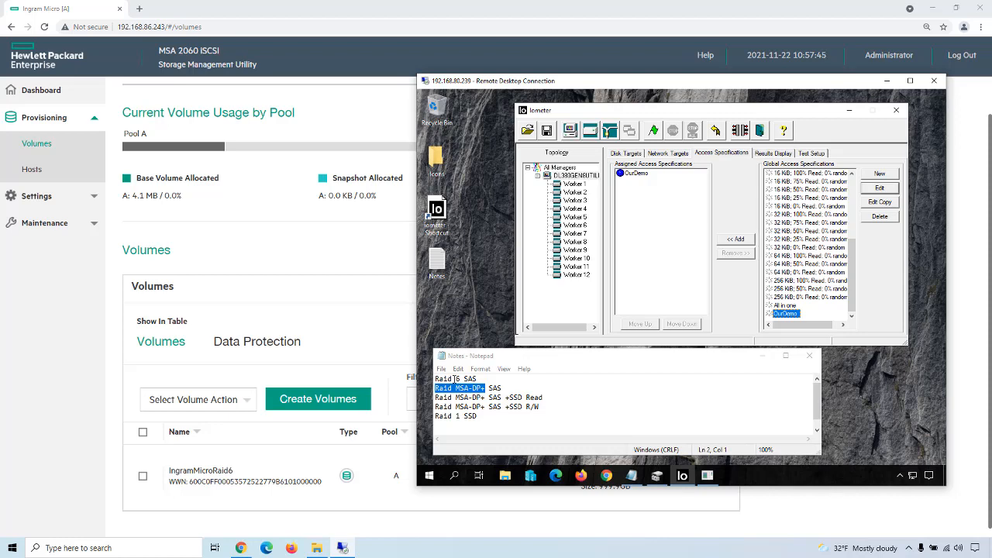
Step: Return to the Storage Management Utility and expand Pool A's disk groups on the Storage maintenance page
left_click(58, 273)
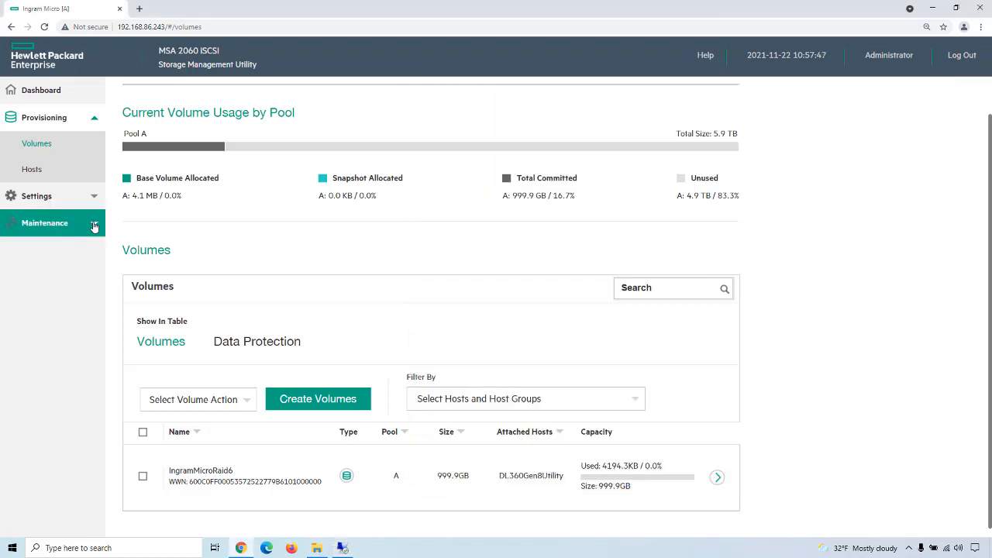
left_click(94, 224)
left_click(48, 198)
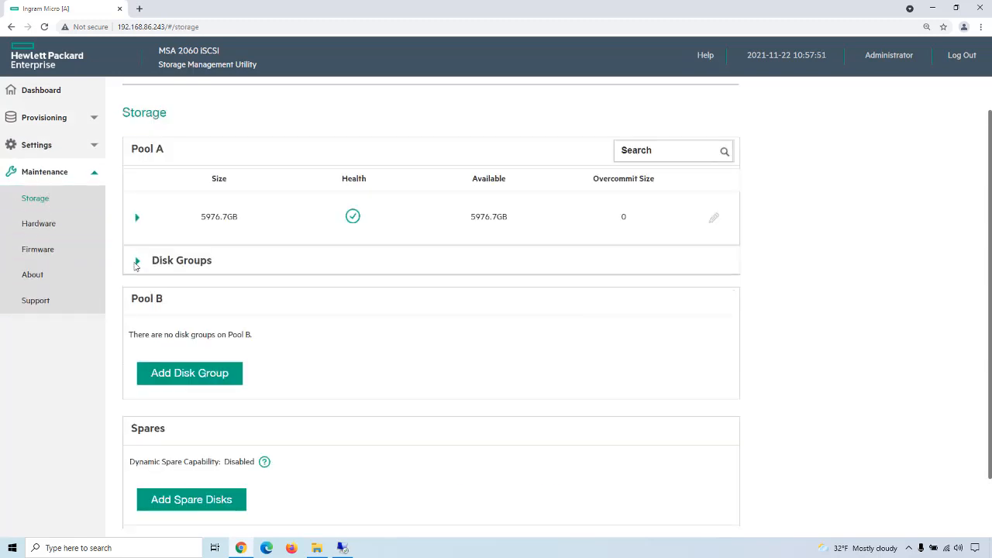
left_click(137, 264)
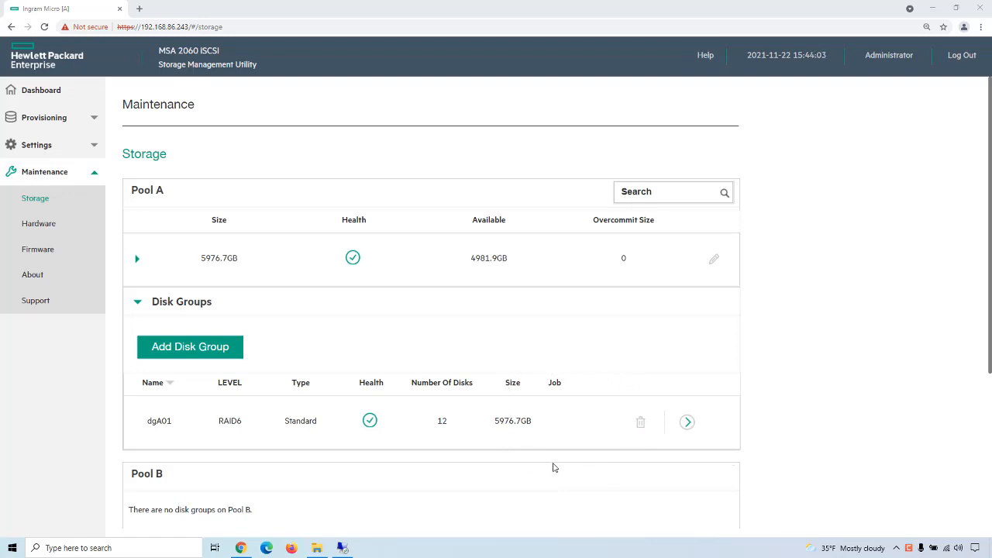
Step: Check the running Iometer results in the remote desktop session and the latency, throughput and IOPS graphs on the array's dashboard
left_click(341, 547)
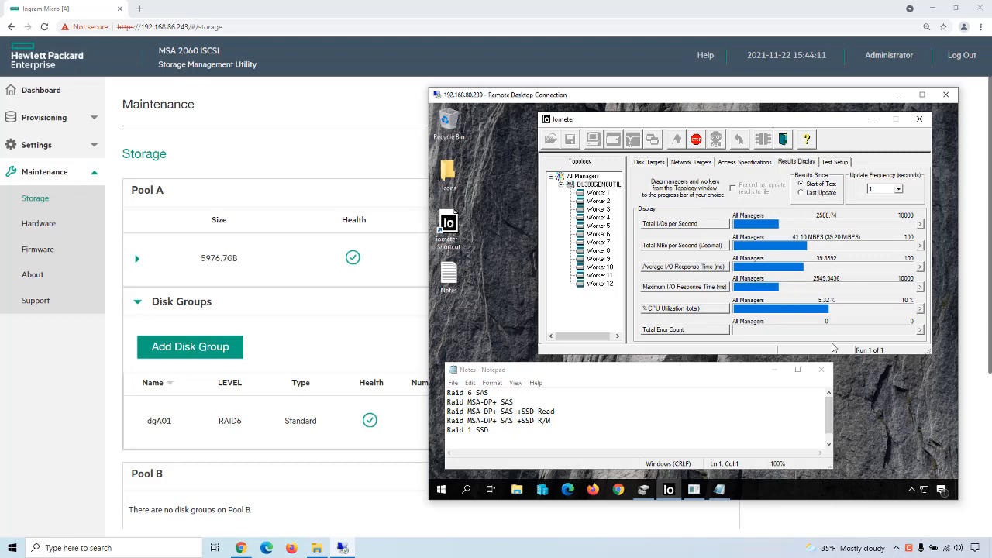
left_click(53, 408)
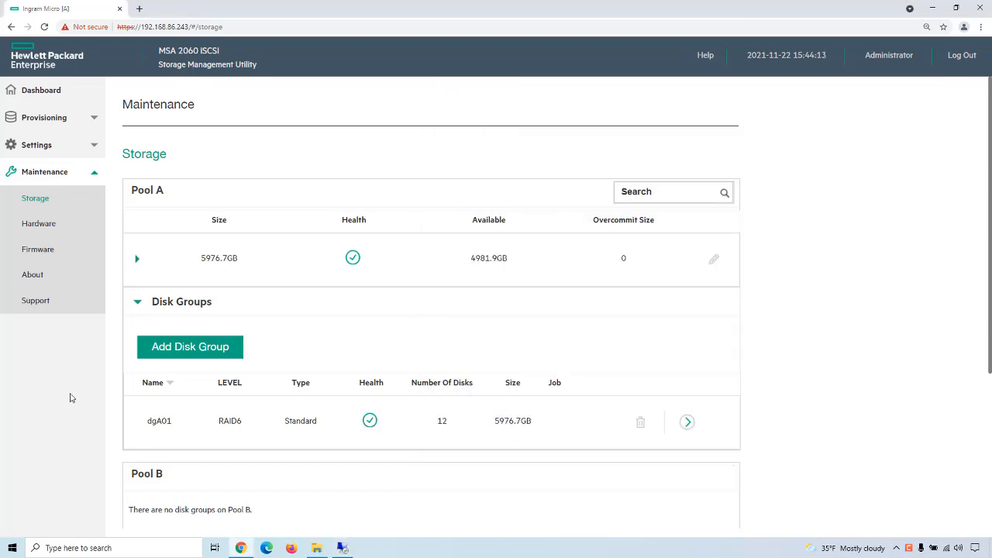
left_click(53, 93)
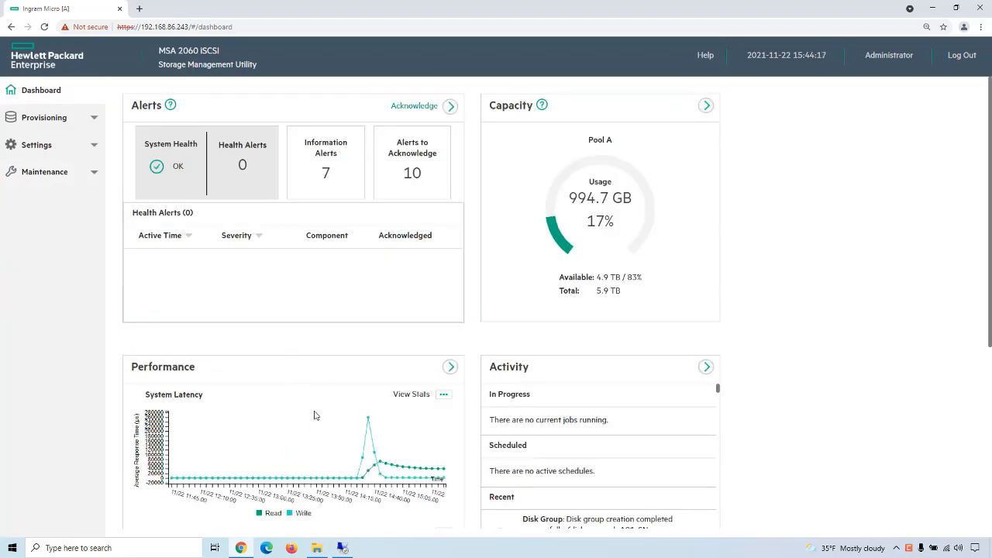
scroll(325, 434, "down", 2)
scroll(330, 449, "down", 4)
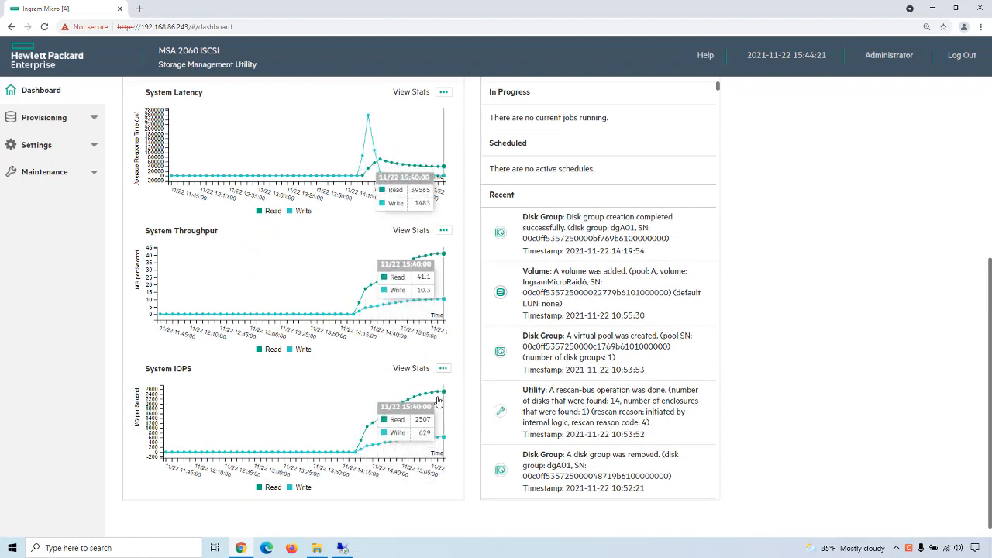
scroll(334, 419, "up", 5)
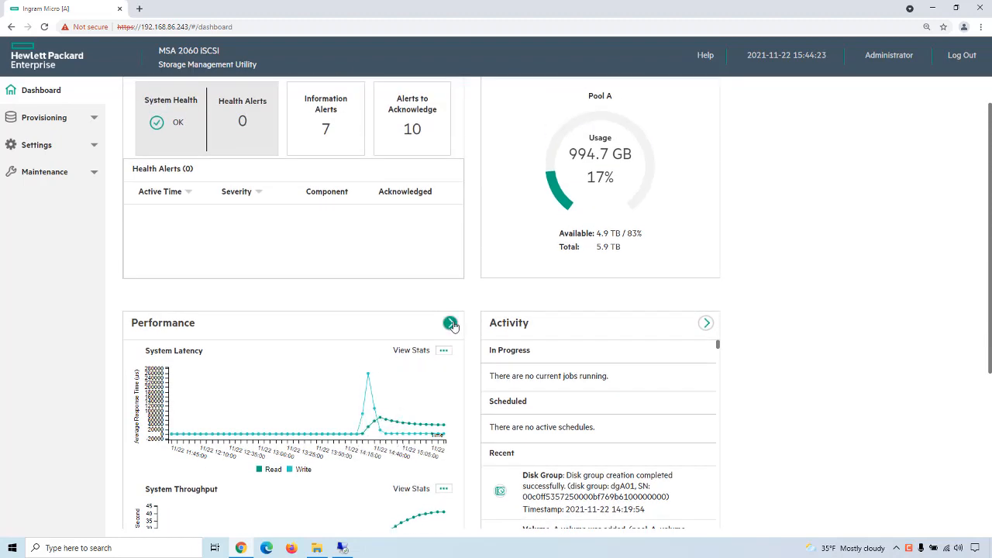
Step: Examine the live latency, throughput and IOPS graphs in the detailed Performance view and set the data timeframe to Last 4 hours
left_click(451, 314)
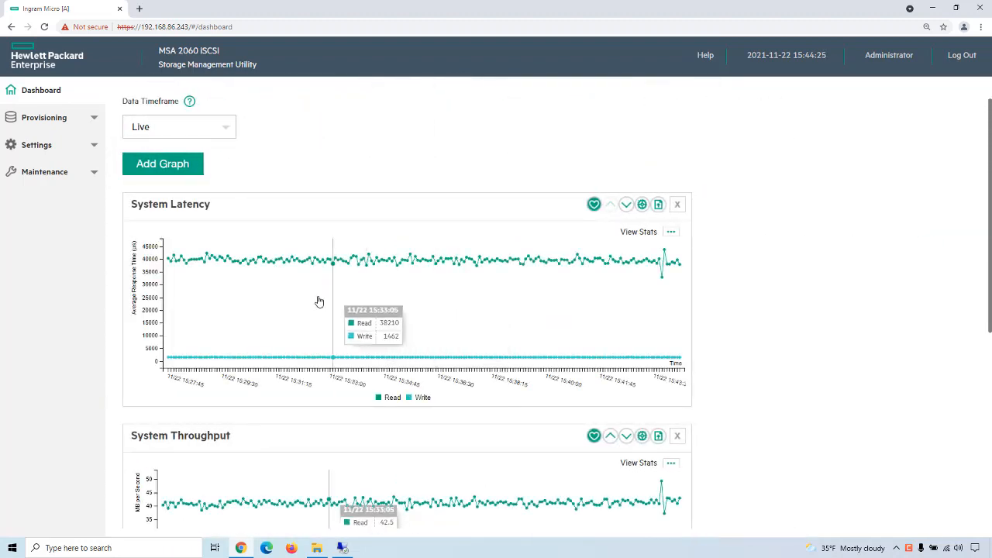
scroll(474, 341, "down", 6)
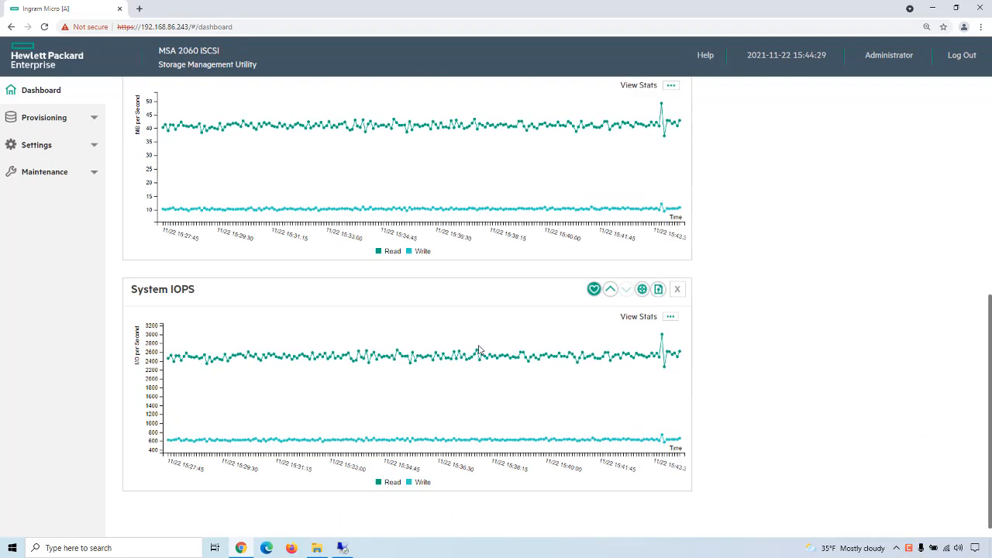
scroll(478, 349, "up", 3)
scroll(478, 350, "up", 3)
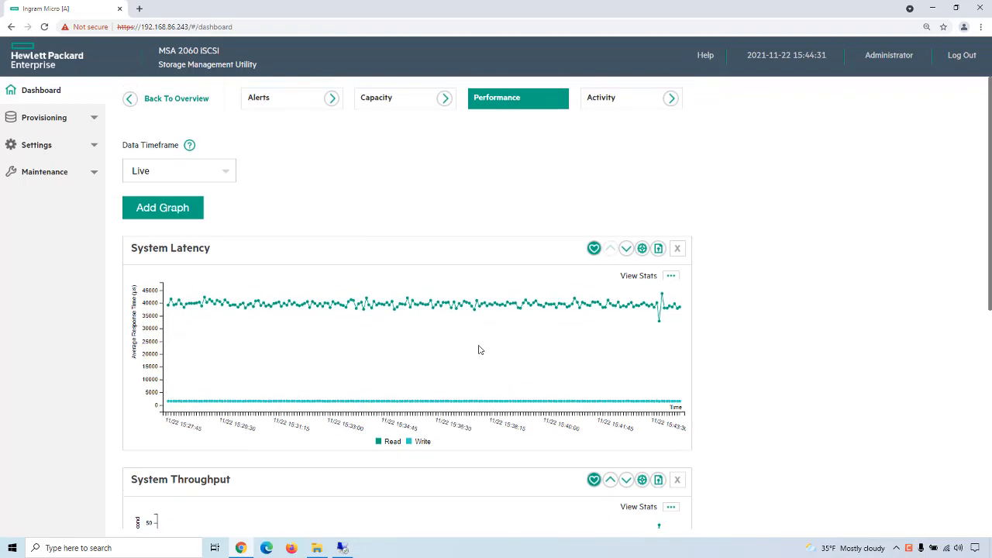
left_click(225, 173)
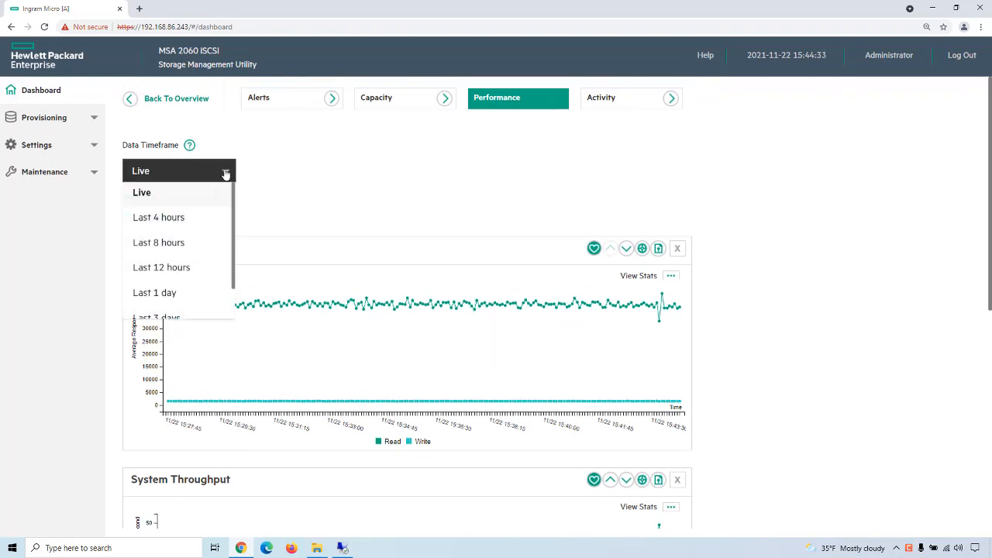
left_click(167, 219)
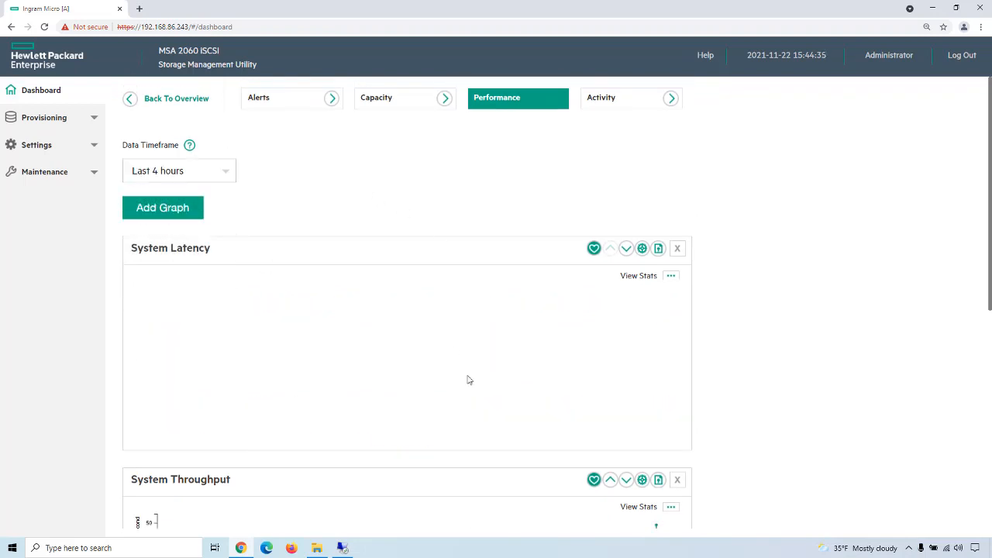
Step: Look over the array's four-hour performance graphs and stop the running Iometer test in the remote desktop session
scroll(483, 413, "down", 3)
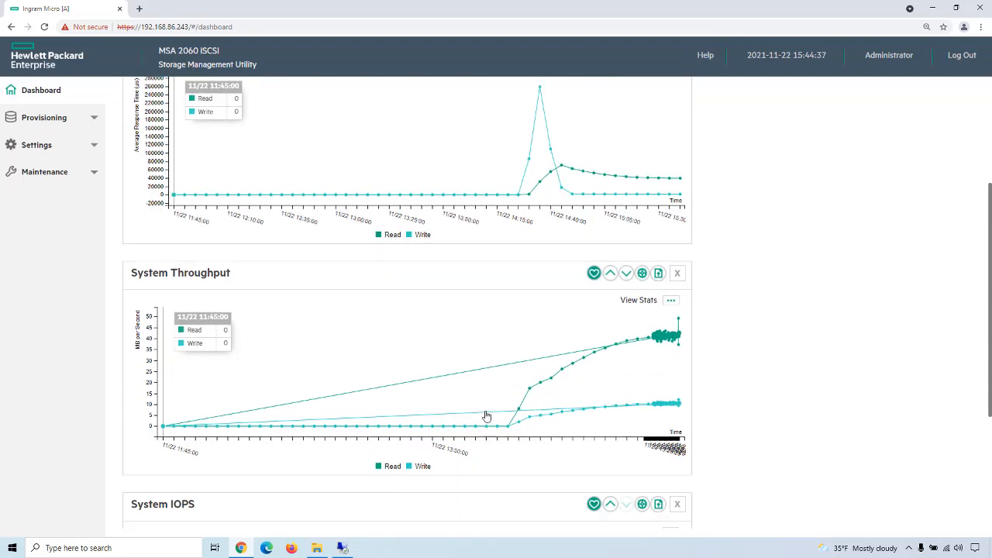
scroll(486, 416, "down", 4)
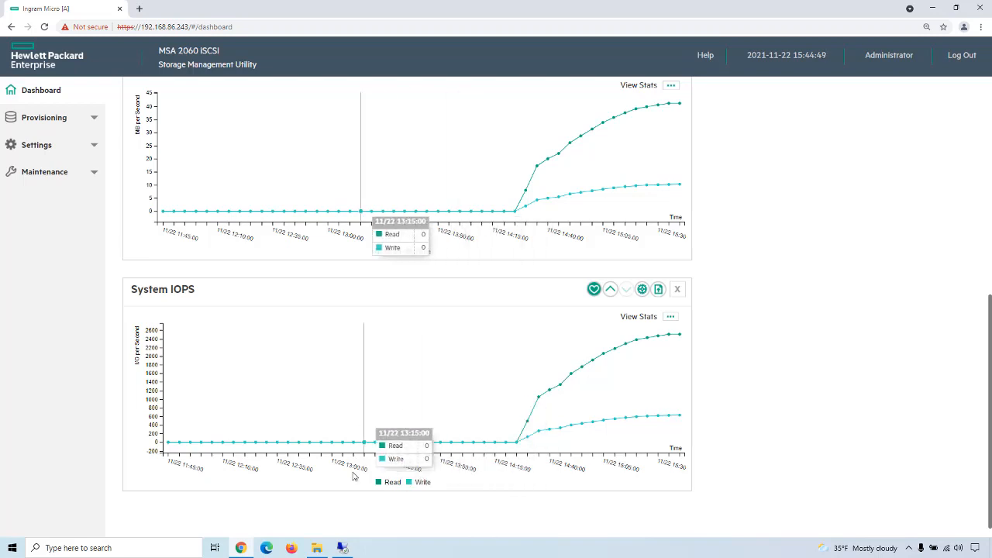
left_click(343, 548)
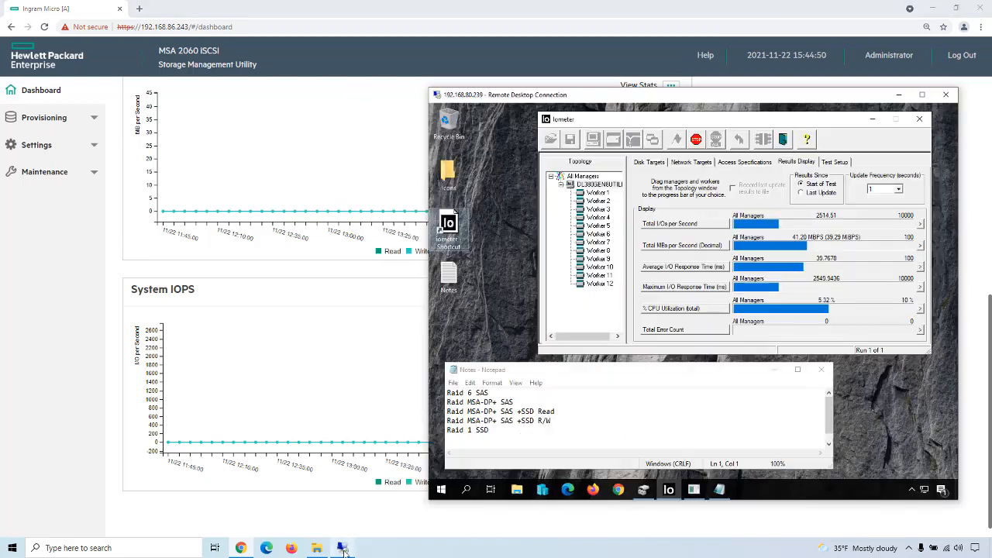
left_click(696, 139)
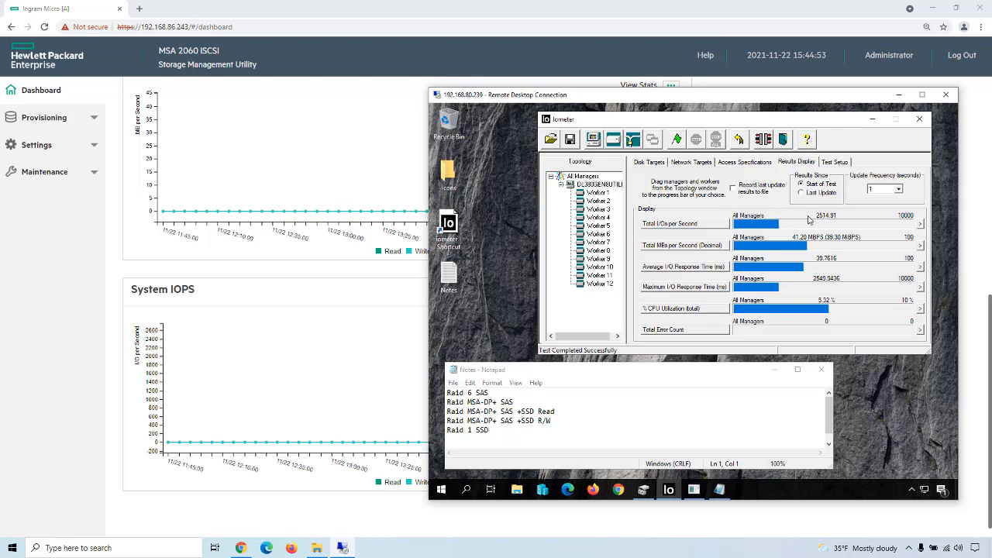
Step: Record 2514 IOPS on the Raid 6 SAS line of the notes and close Iometer
left_click(492, 393)
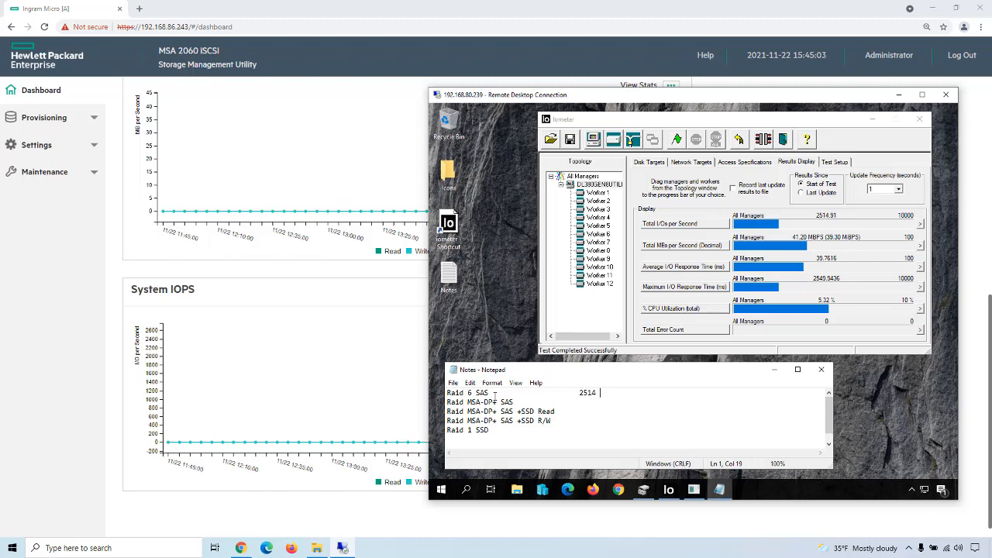
type("OPS")
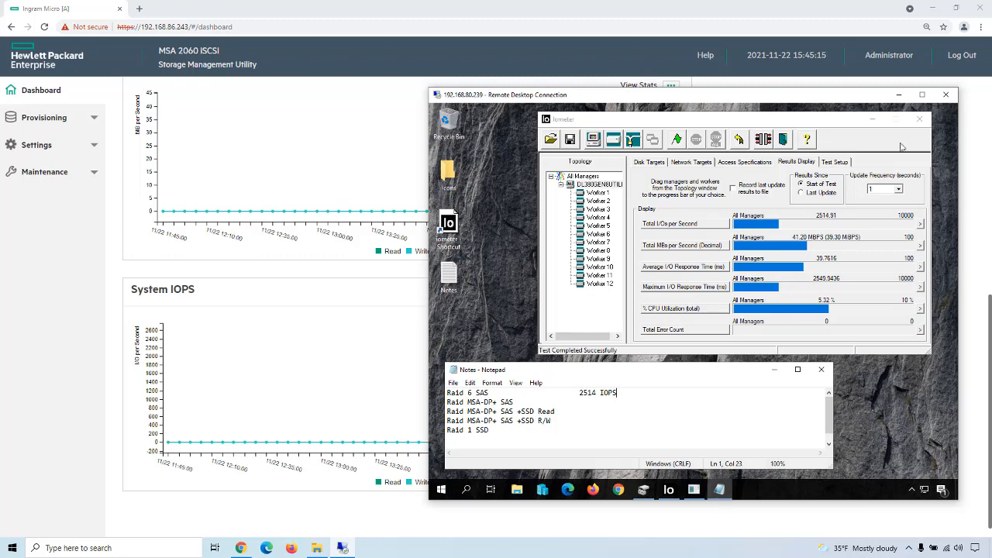
left_click(919, 119)
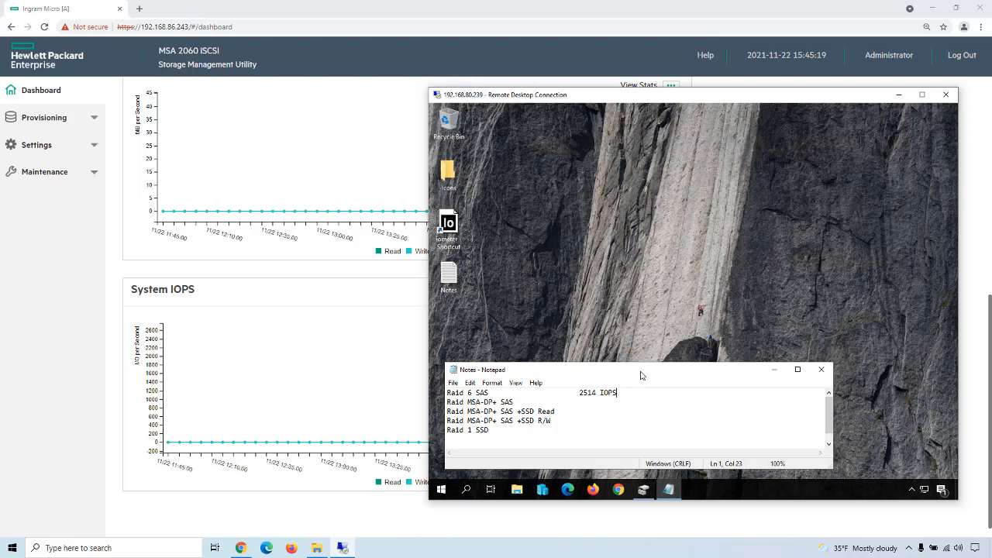
Step: Return to the Storage Management Utility and delete the IngramMicroRaid6 volume from the provisioned volumes
left_click(25, 321)
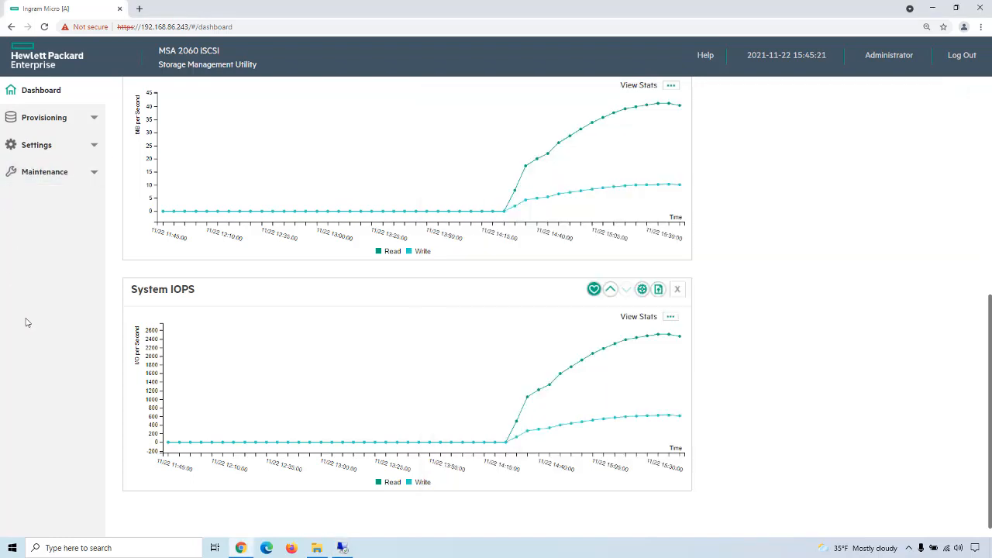
left_click(86, 115)
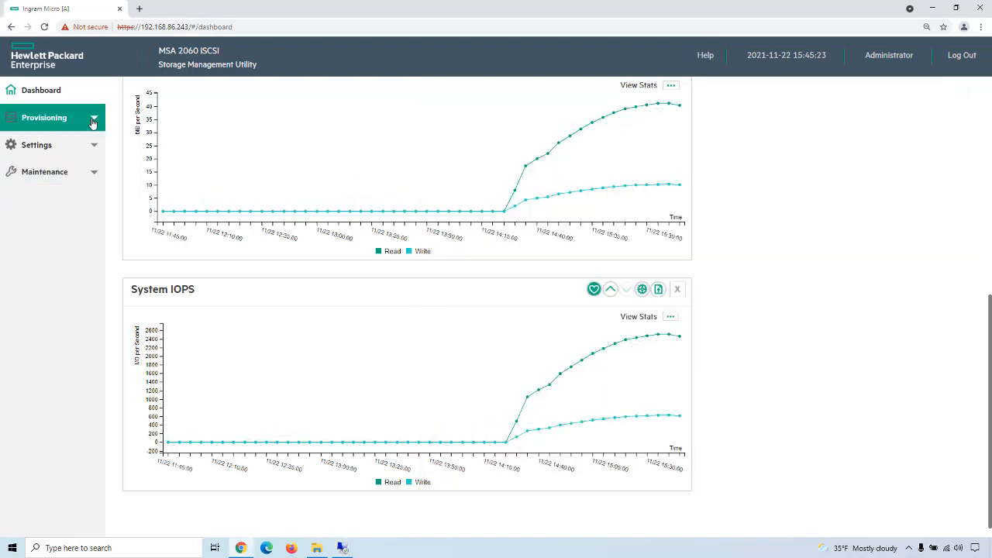
left_click(47, 145)
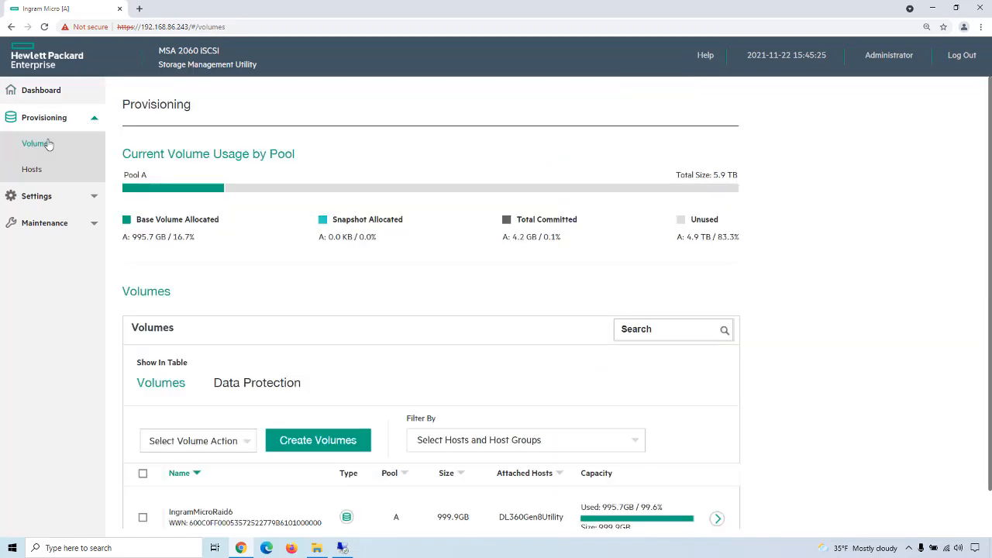
scroll(527, 323, "down", 1)
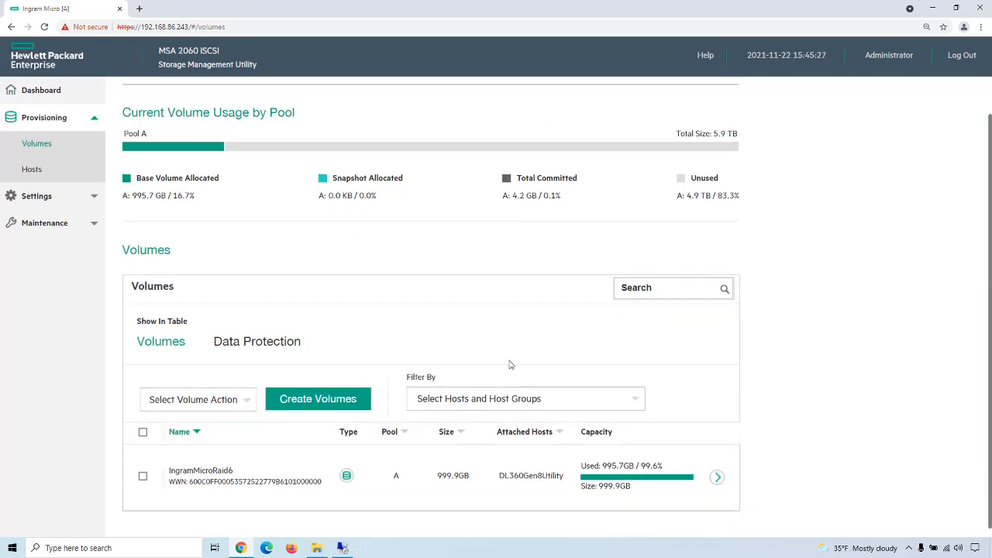
left_click(142, 476)
left_click(247, 402)
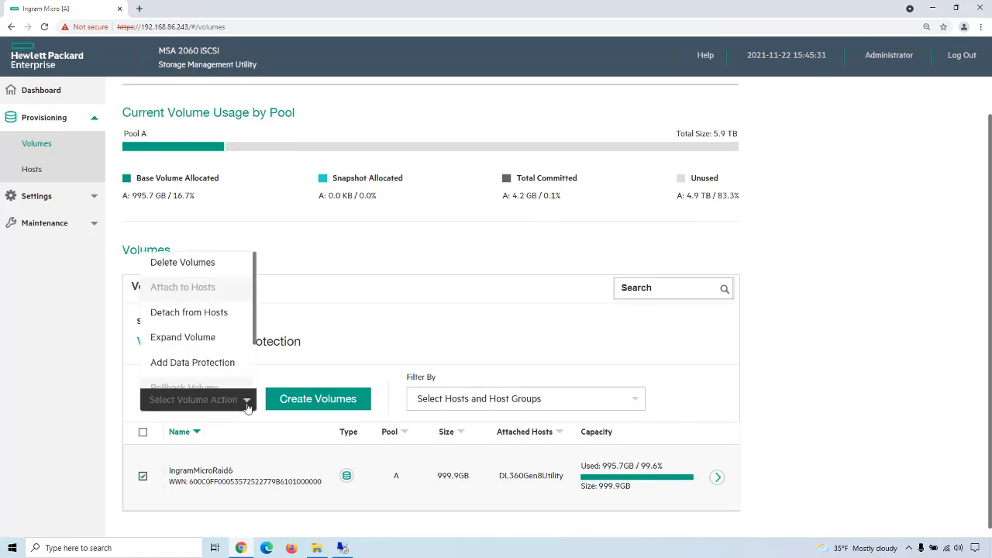
left_click(208, 264)
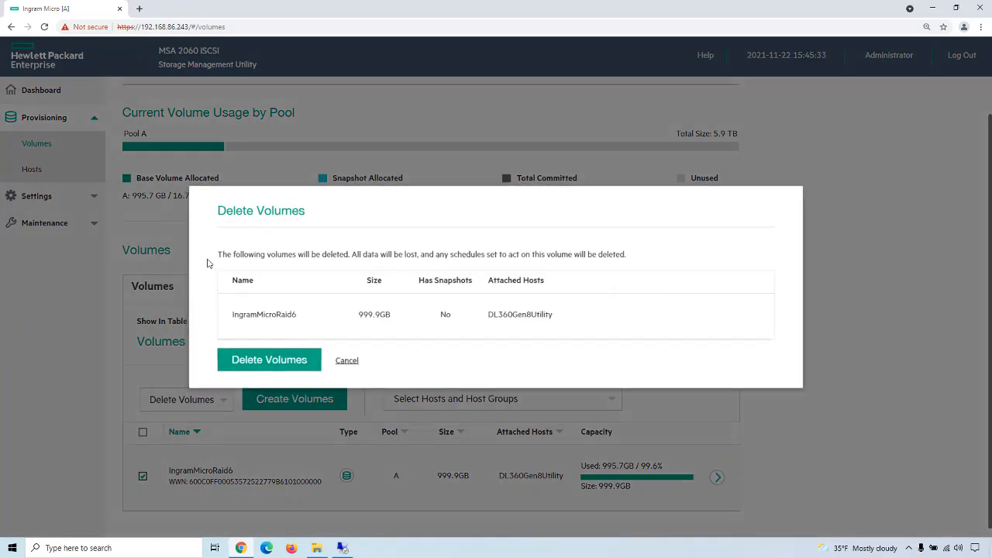
left_click(257, 360)
left_click(262, 326)
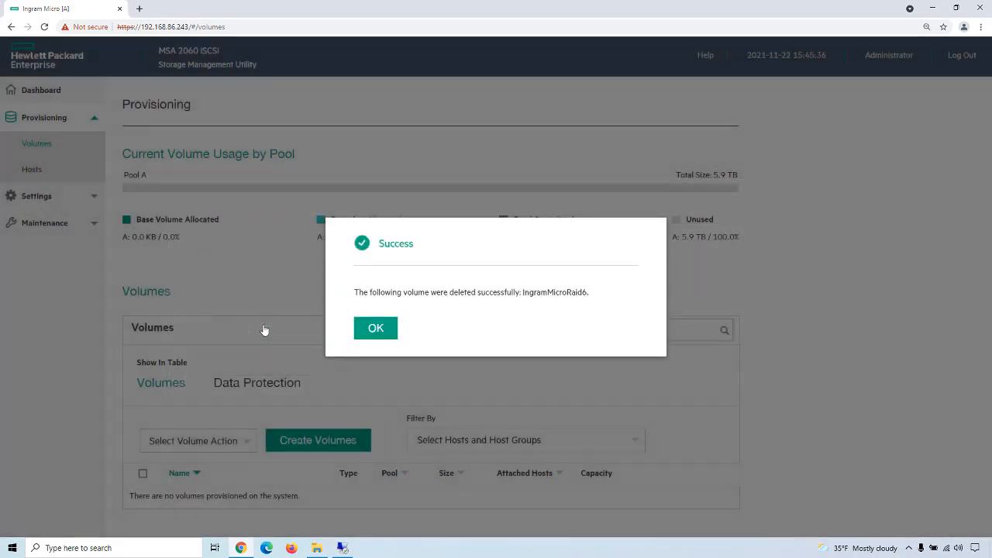
left_click(367, 335)
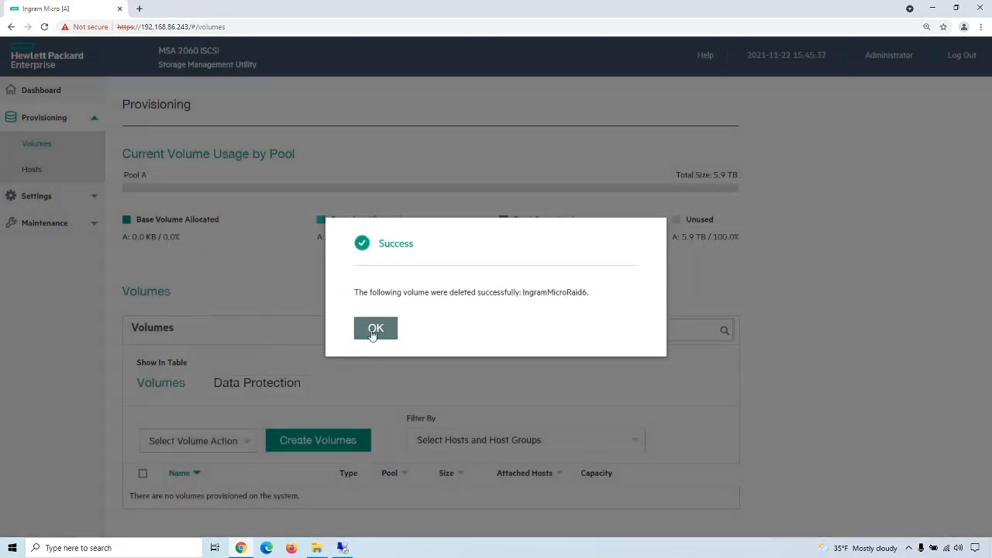
Step: Rescan the disks in Disk Management on the remote desktop host
left_click(342, 548)
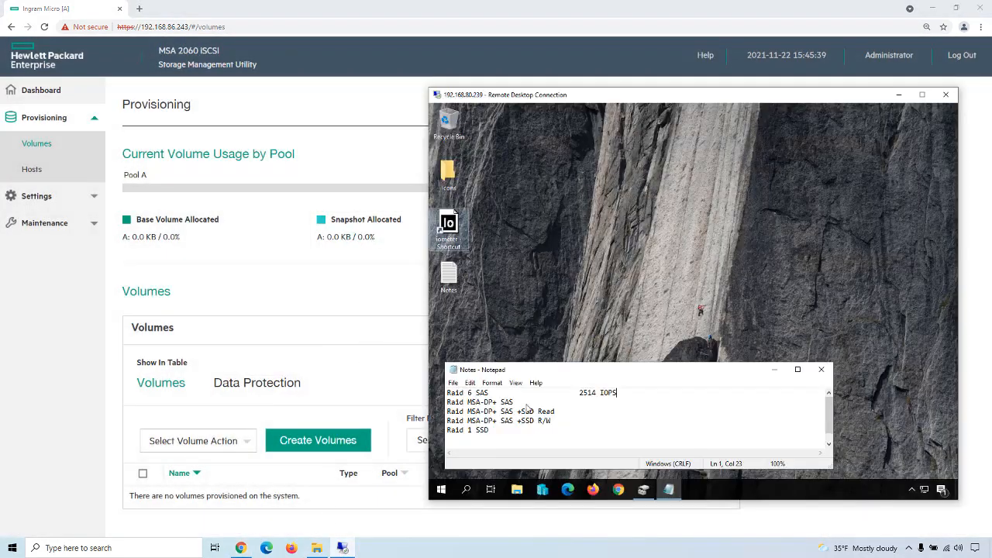
left_click(644, 490)
left_click(561, 154)
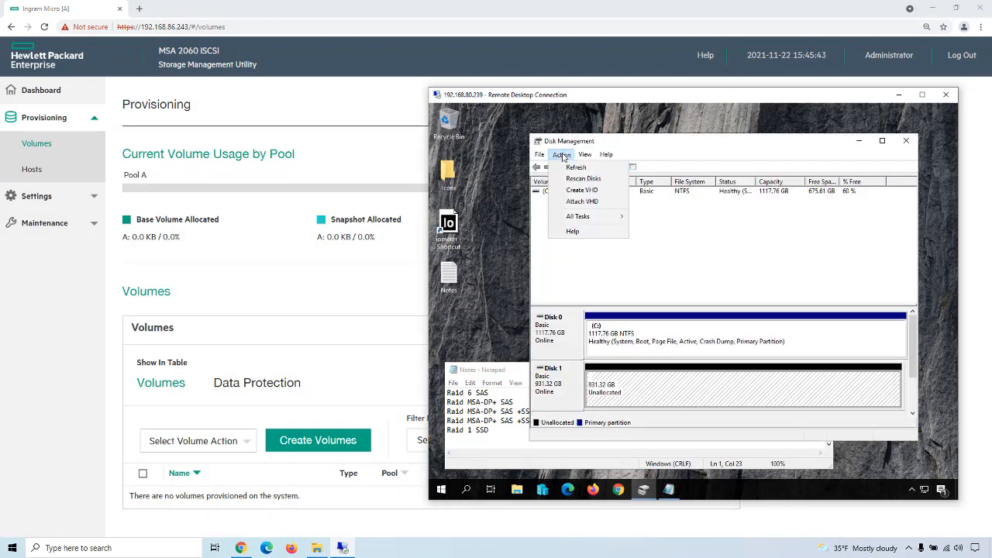
left_click(576, 181)
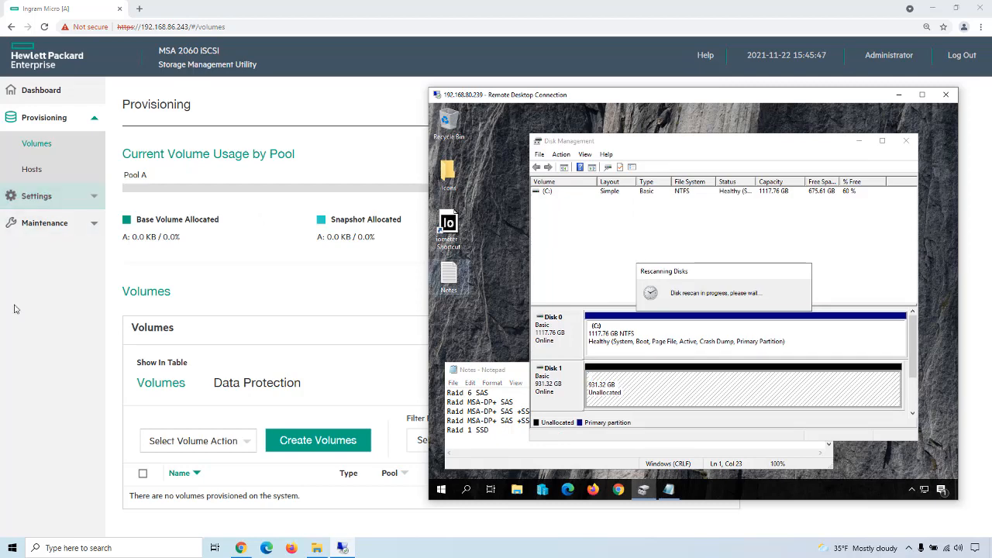
Step: Return to the Storage Management Utility's Storage maintenance page and remove the RAID6 disk group dgA01 from Pool A
left_click(51, 343)
left_click(87, 224)
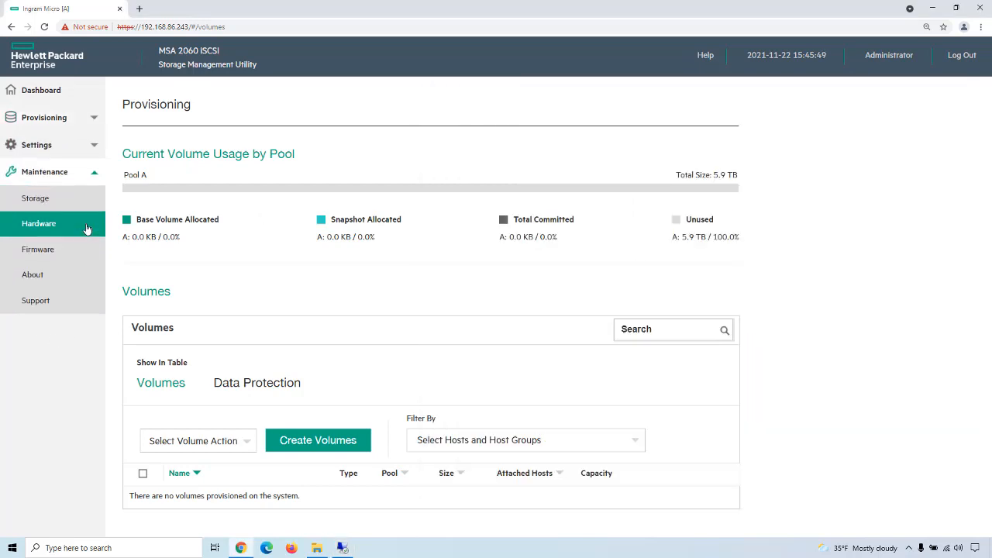
left_click(51, 202)
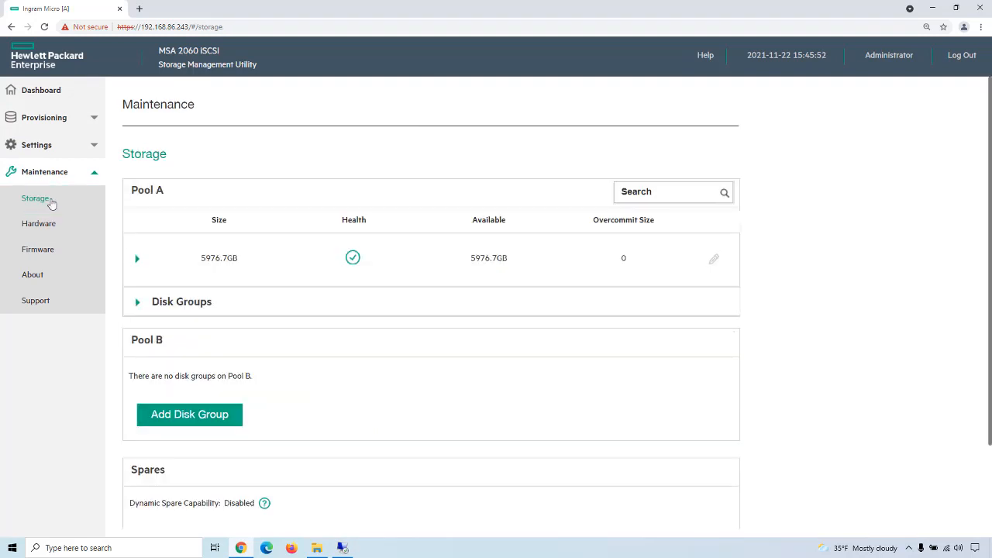
left_click(137, 302)
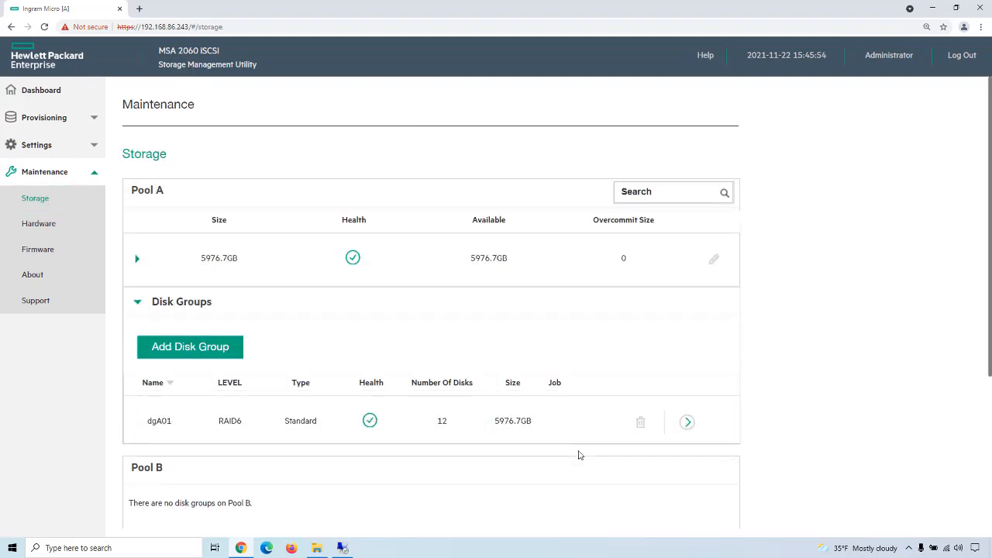
left_click(641, 425)
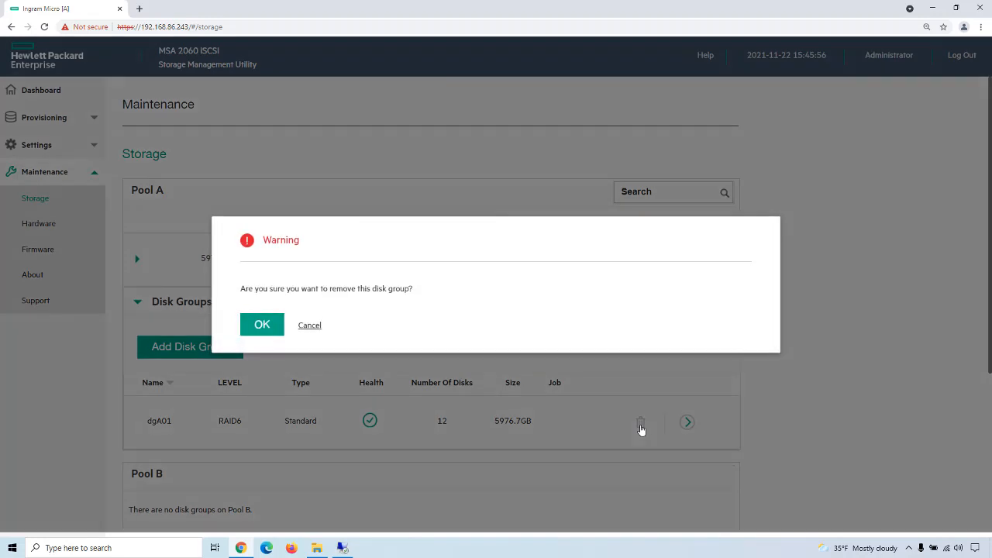
left_click(269, 325)
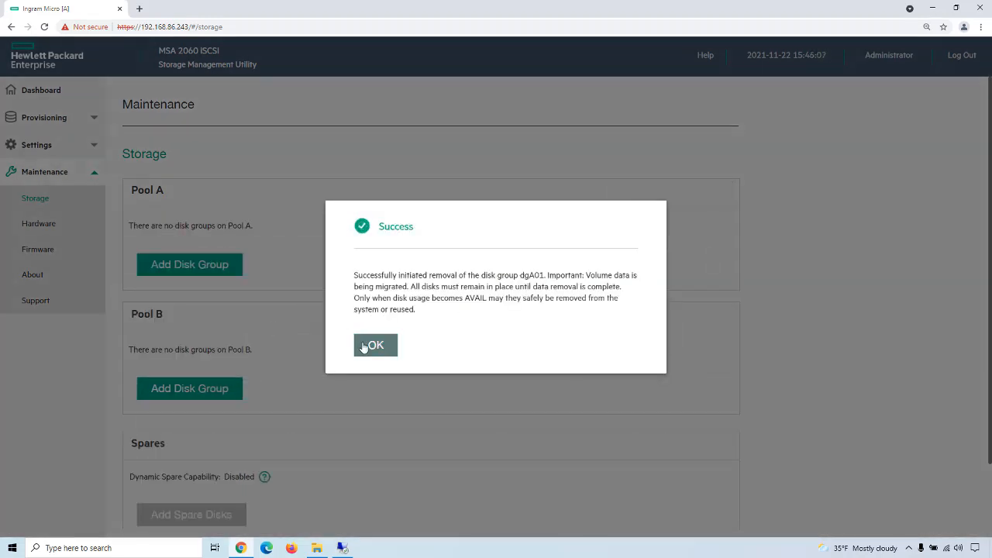
left_click(362, 342)
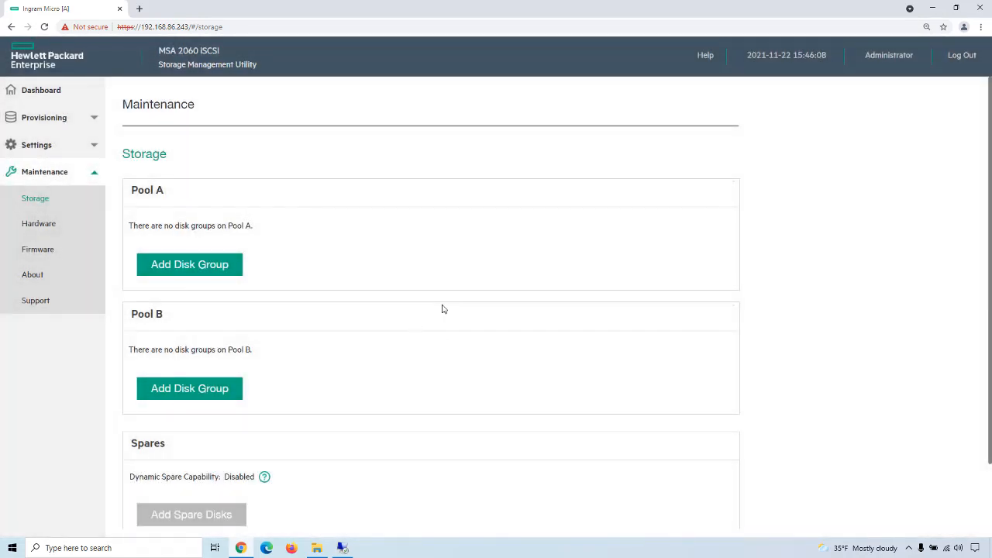
Step: Add an MSA-DP+ disk group to Pool A using the twelve SAS disks in locations 1.13 to 1.24, and expand the pool's disk groups
left_click(191, 269)
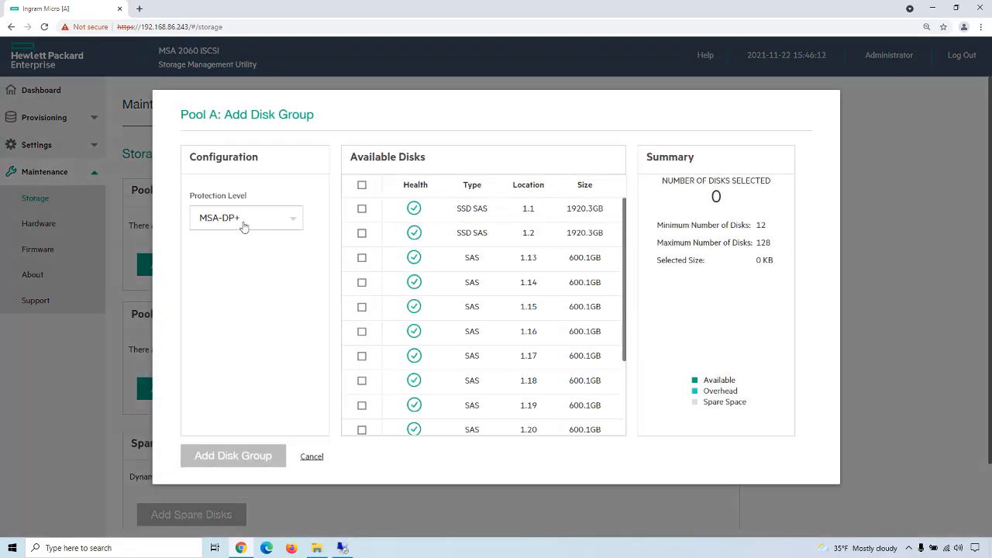
left_click(361, 258)
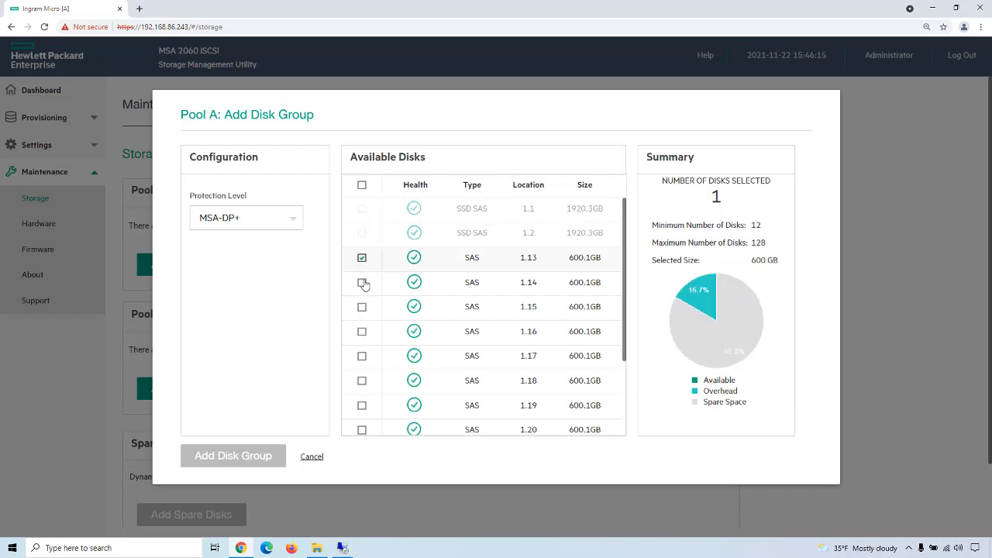
left_click(361, 283)
left_click(361, 307)
left_click(361, 332)
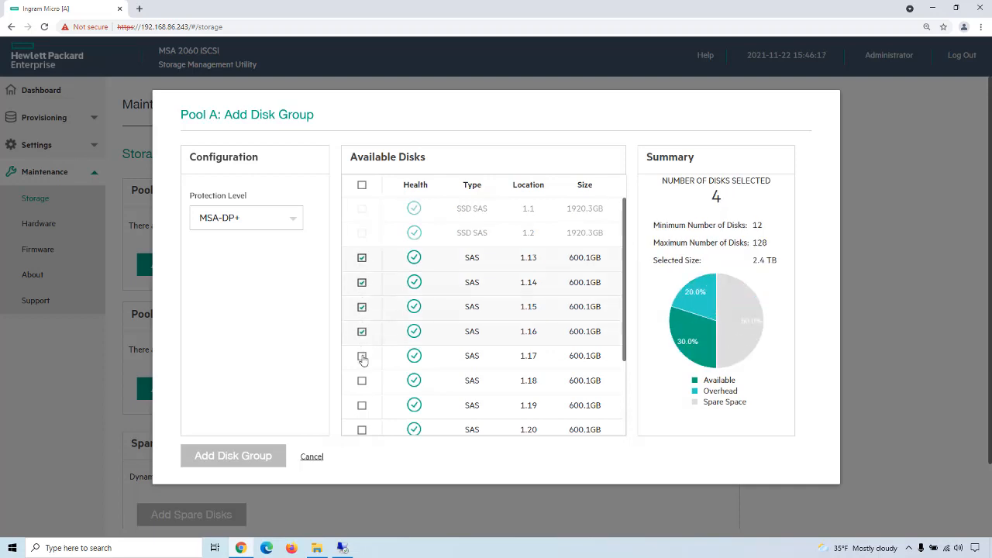
left_click(361, 355)
left_click(361, 381)
scroll(373, 382, "down", 2)
left_click(362, 299)
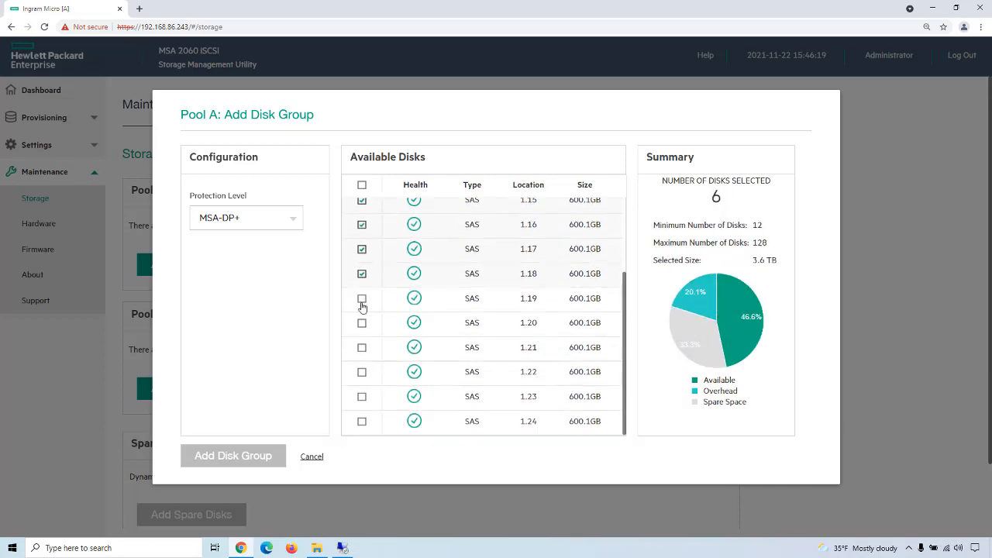
left_click(361, 323)
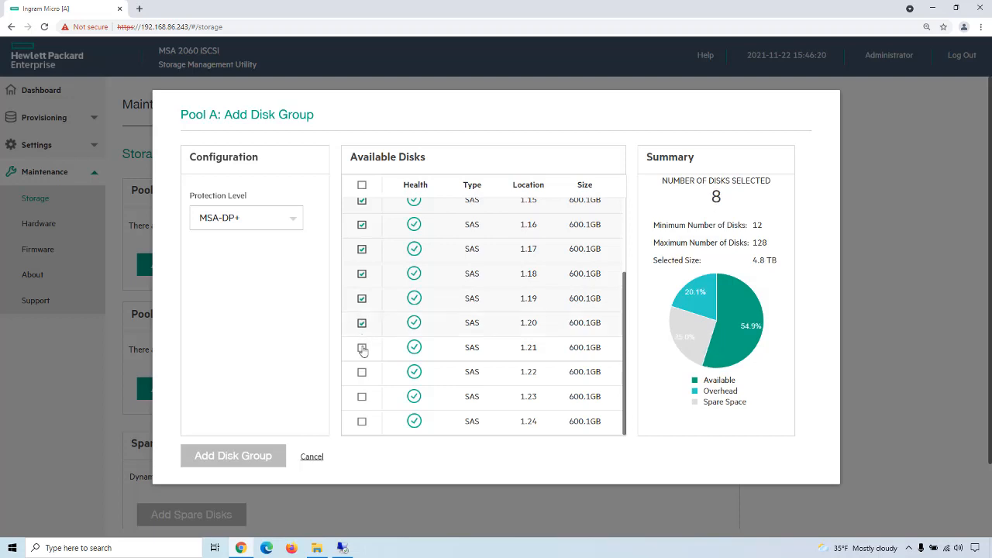
left_click(362, 348)
left_click(361, 372)
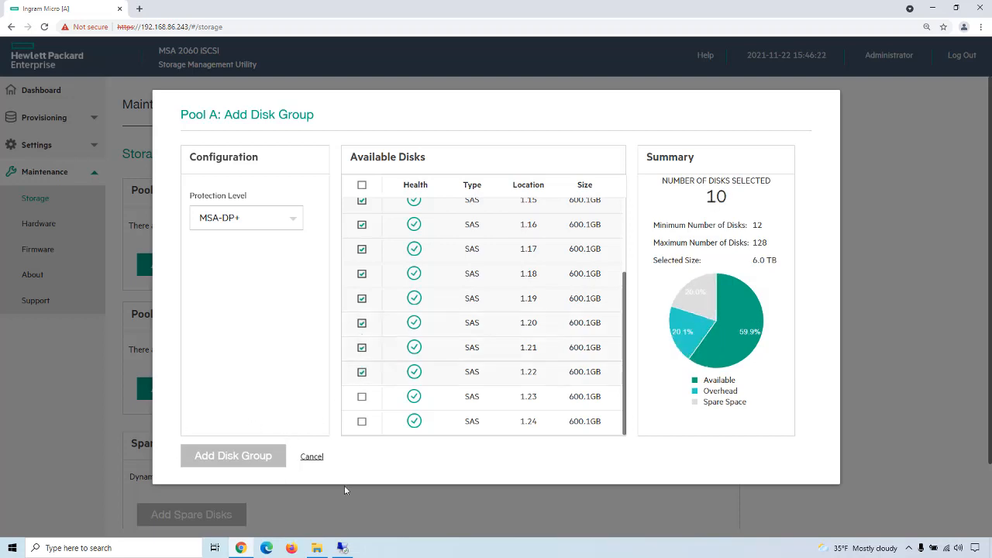
left_click(361, 396)
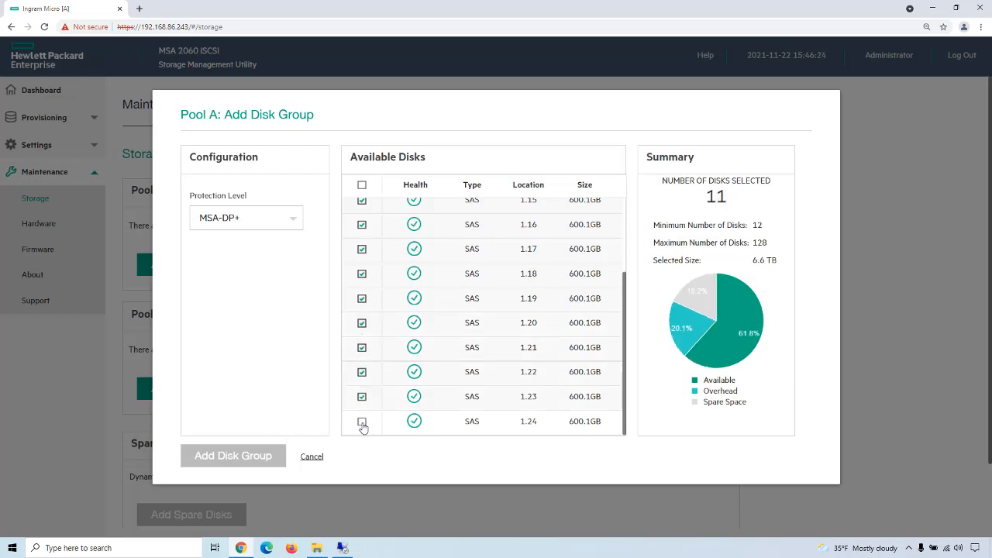
left_click(362, 423)
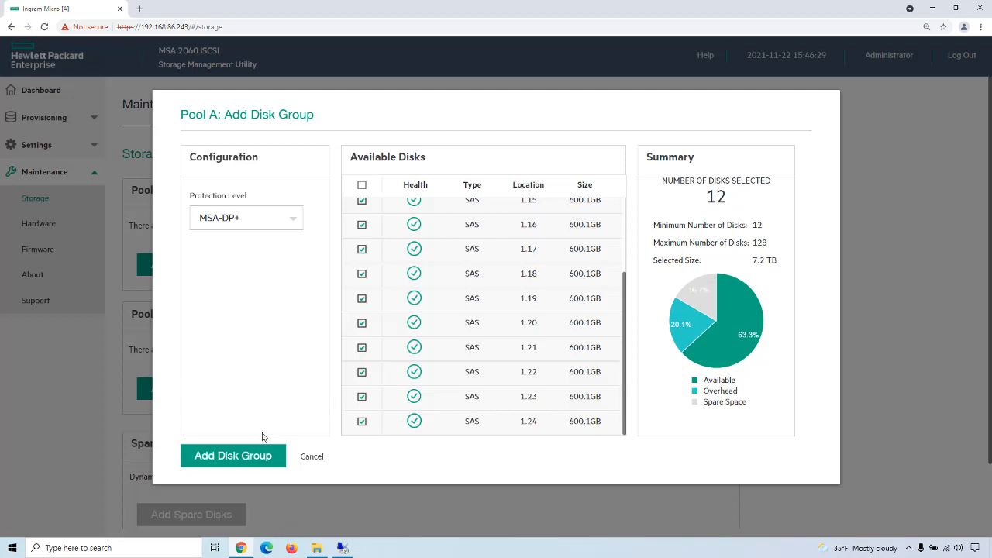
left_click(249, 461)
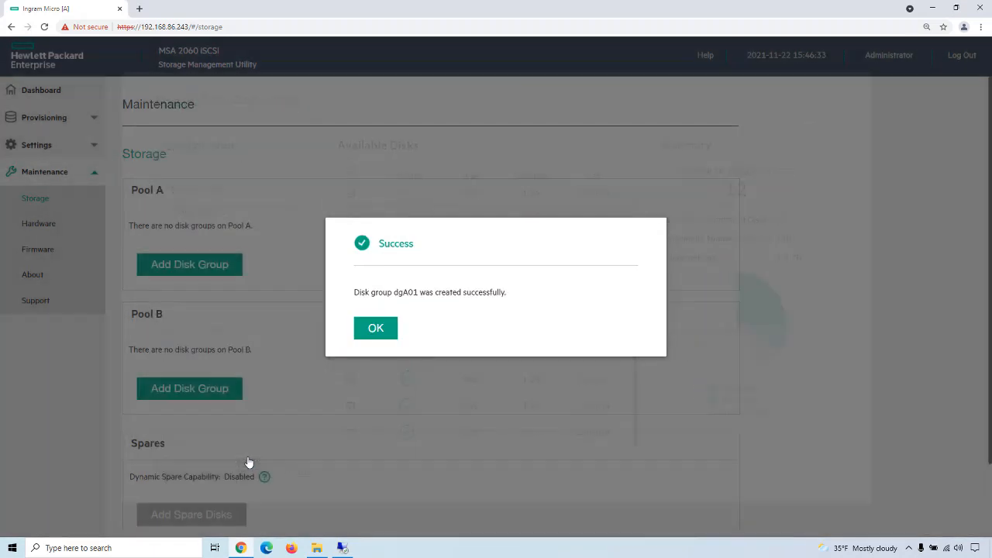
left_click(374, 331)
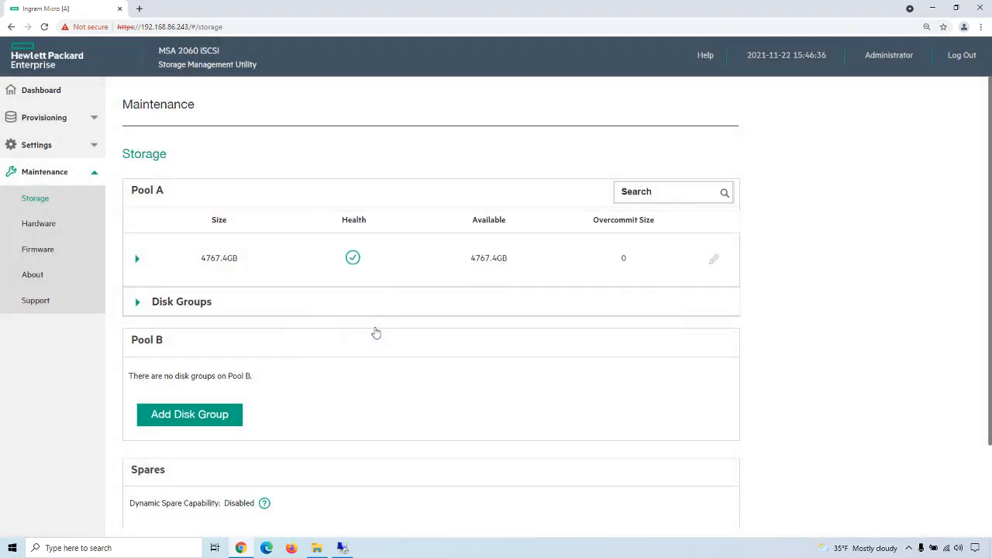
left_click(138, 309)
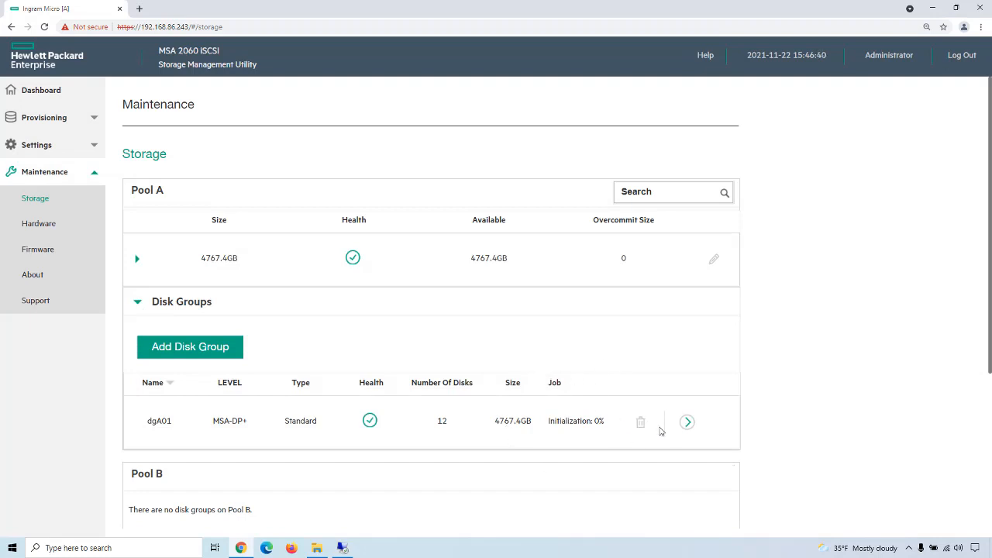
Step: Review the details of disk group dgA01, and add a 1 TB volume named IngramMicroMSA-DP+ on Pool A to a new volume set
left_click(687, 424)
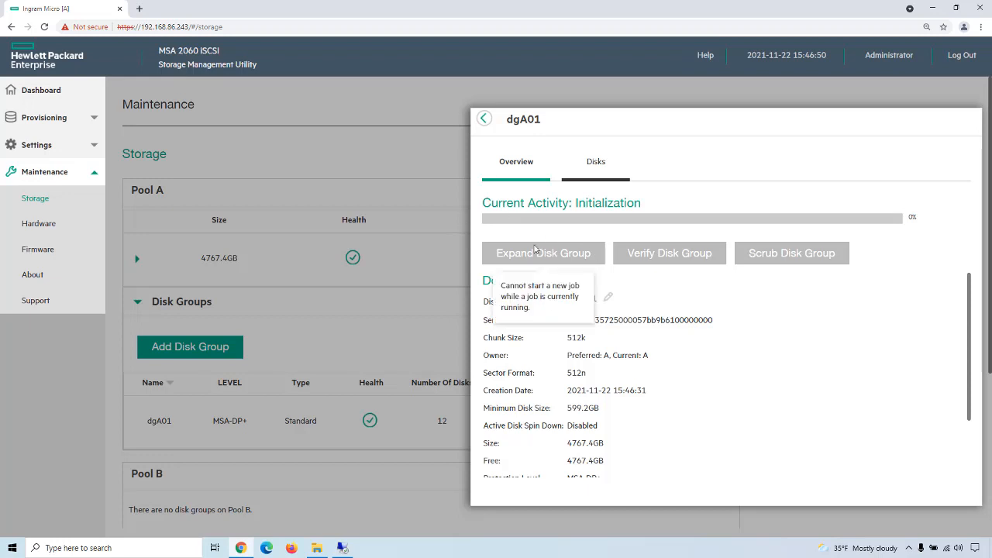
left_click(484, 118)
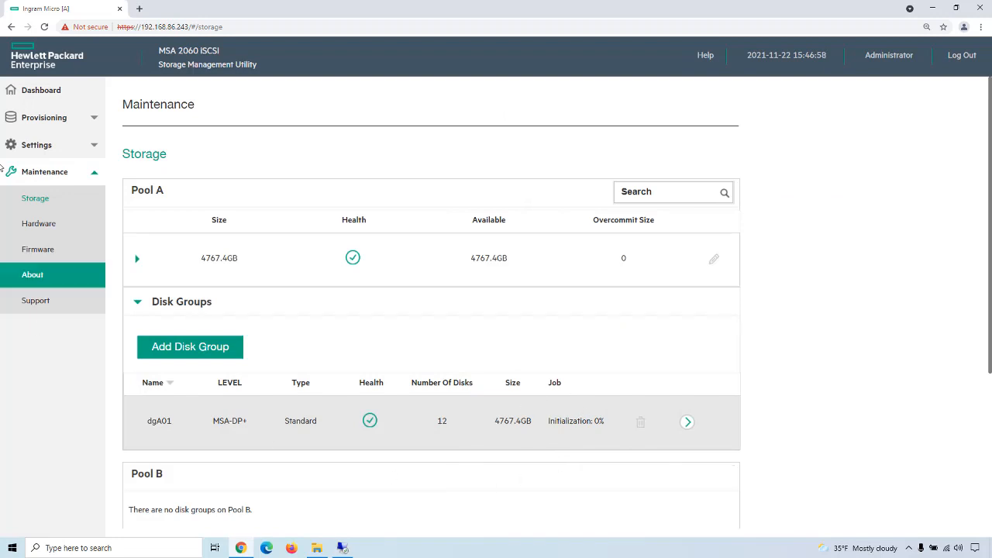
left_click(31, 117)
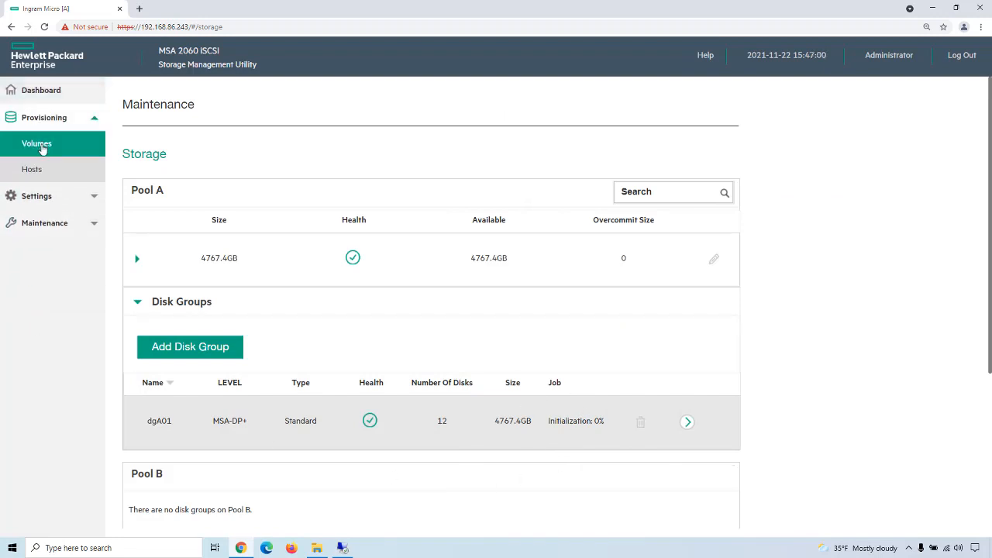
left_click(39, 145)
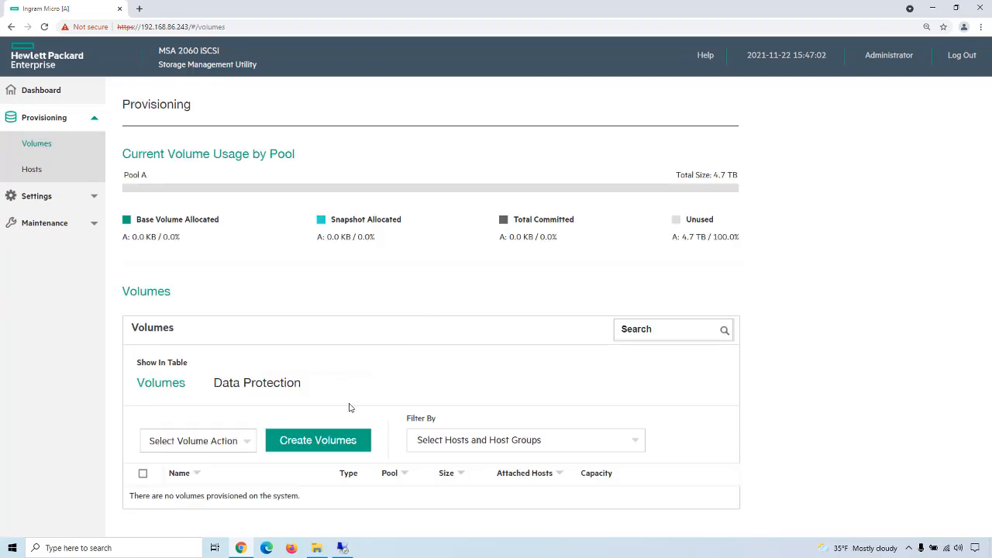
left_click(304, 442)
scroll(391, 338, "down", 1)
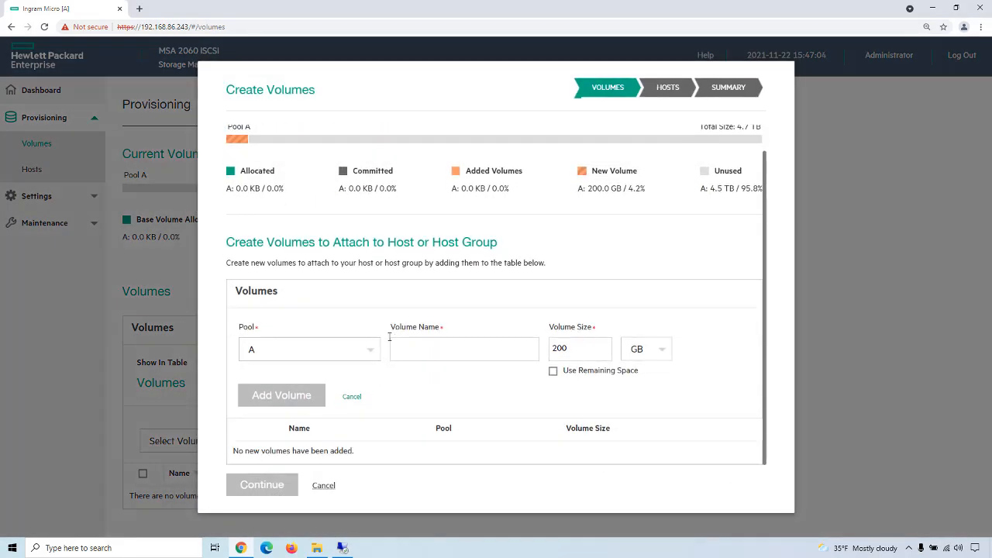
left_click(400, 351)
type("l")
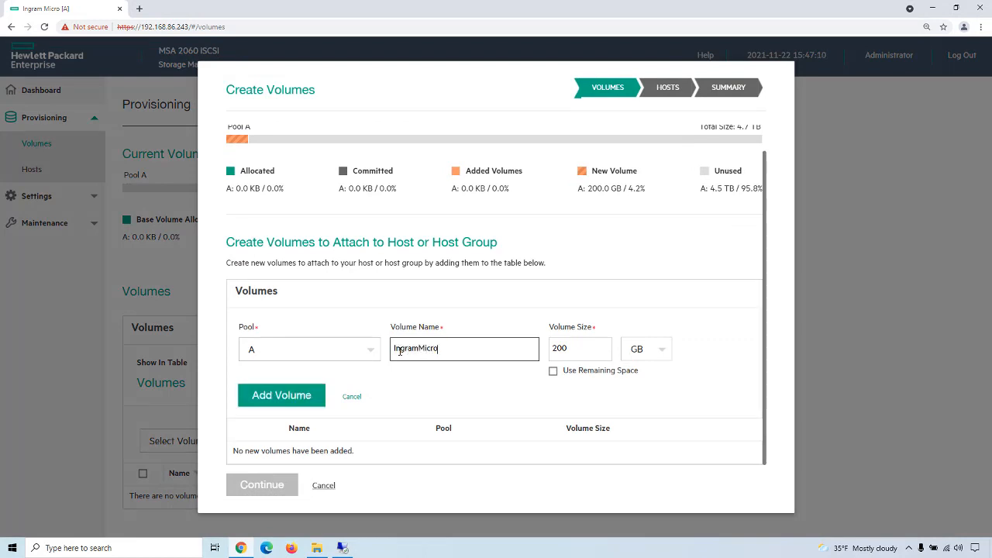
type("ngramMicroMSA-DP+")
key("Tab")
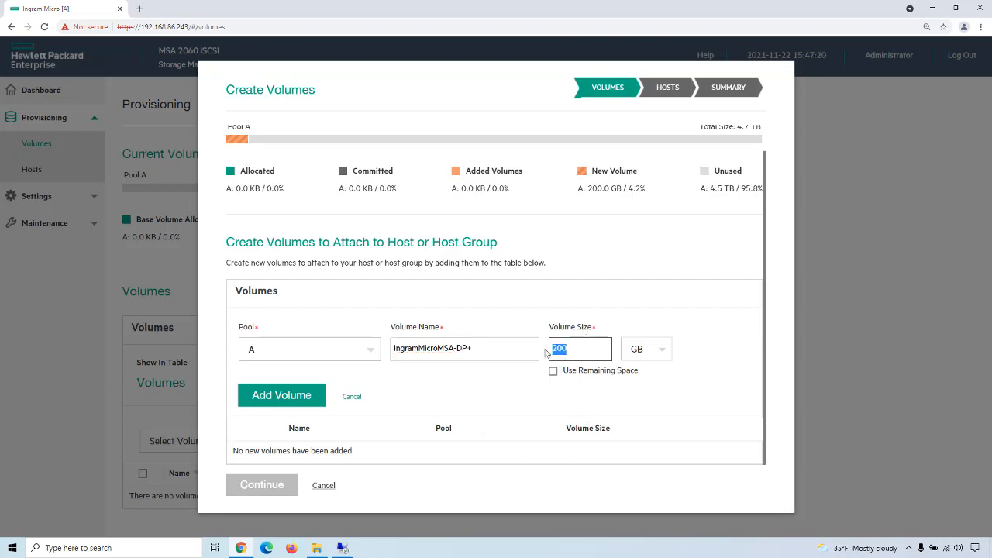
type("1")
left_click(664, 350)
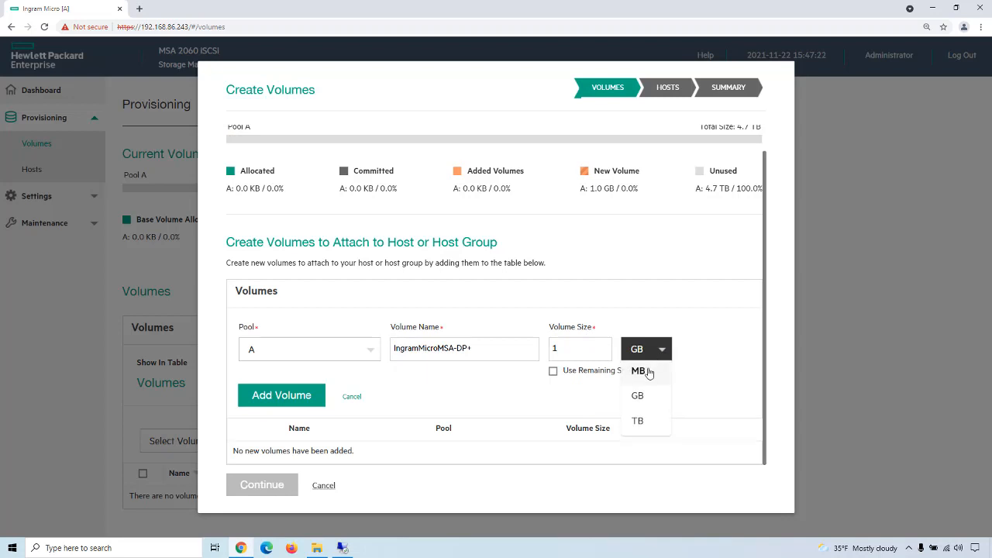
left_click(637, 422)
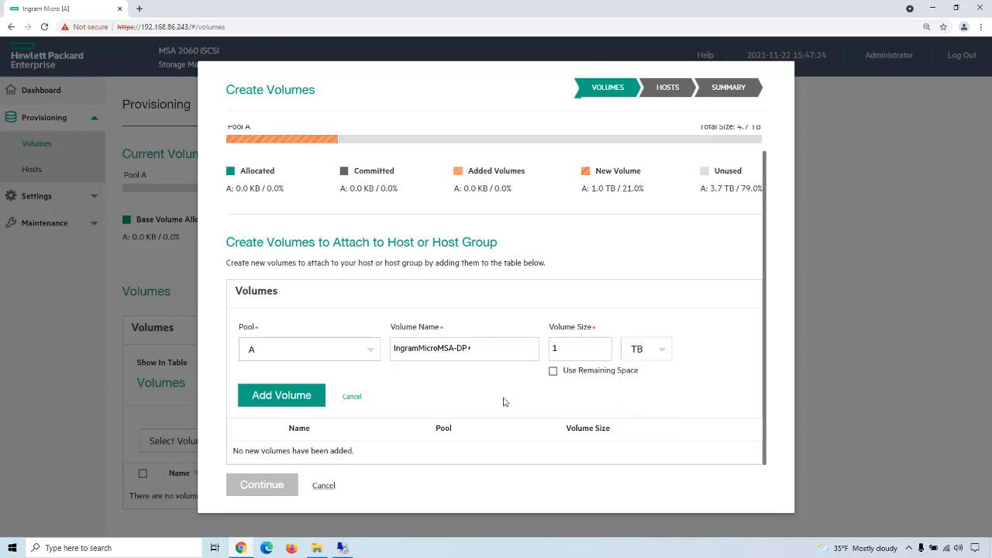
left_click(278, 397)
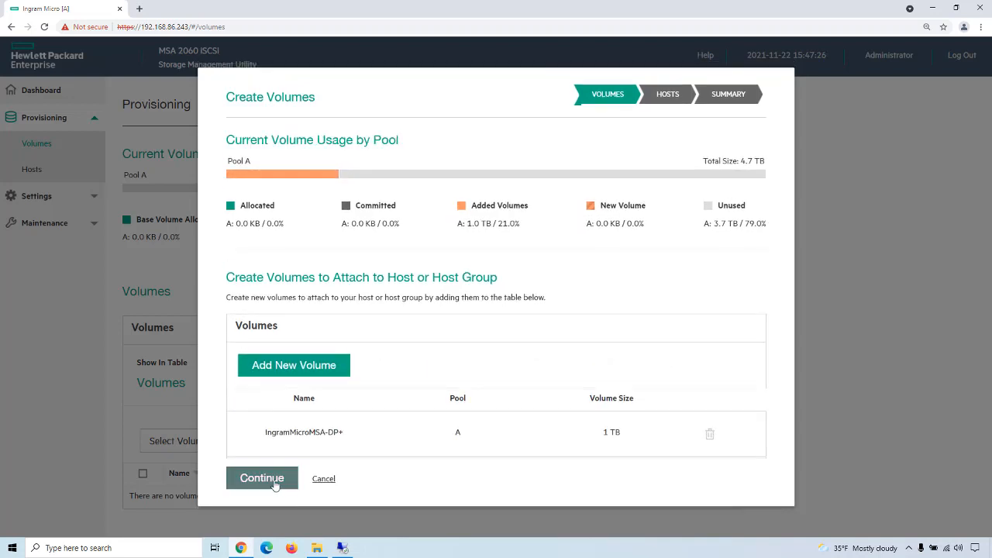
Step: Attach the new volume to the existing host DL360Gen8Utility and complete the volume creation
left_click(262, 478)
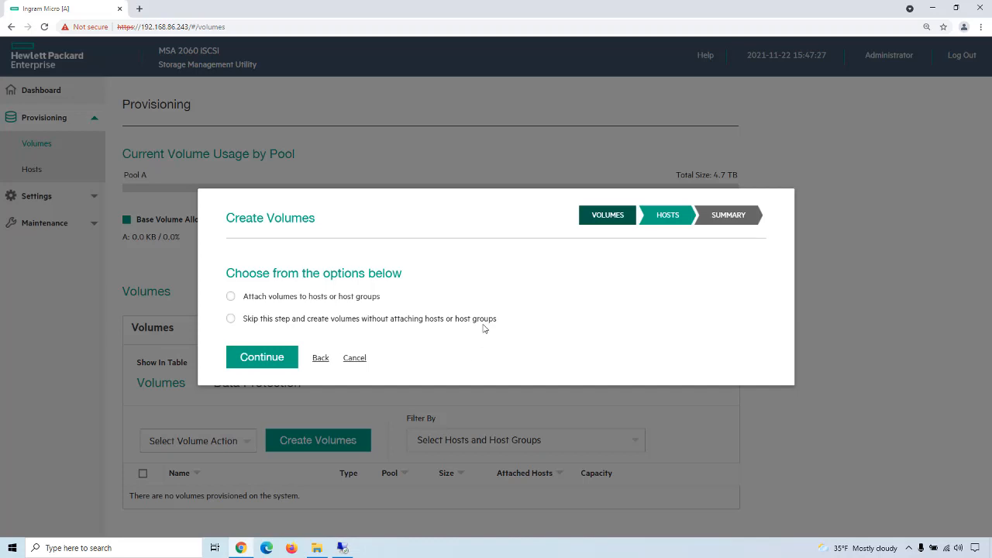
left_click(236, 302)
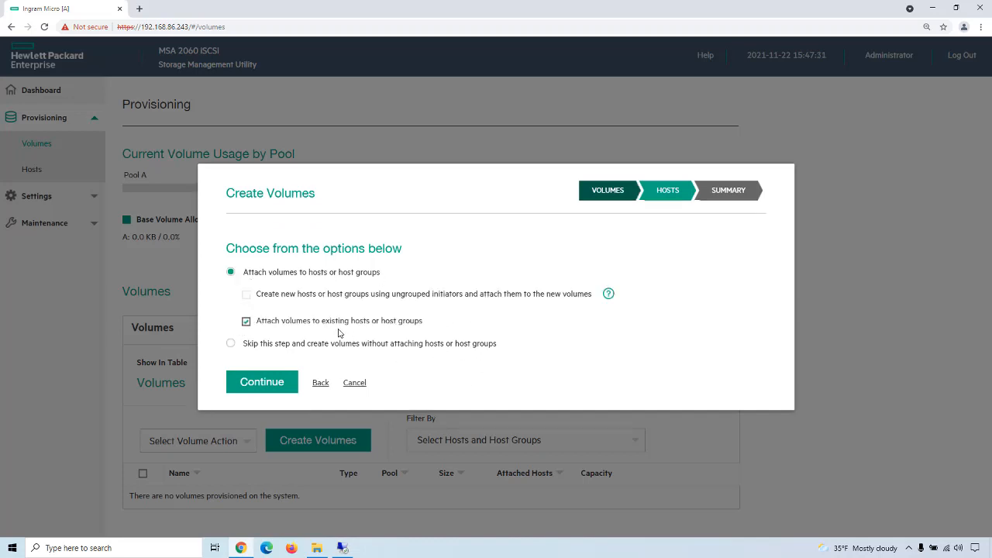
left_click(273, 384)
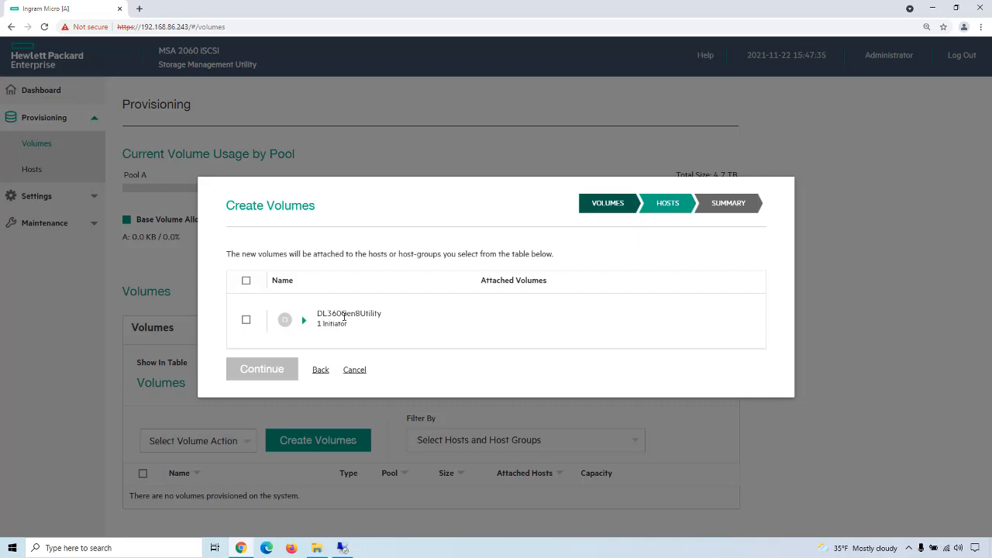
left_click(246, 320)
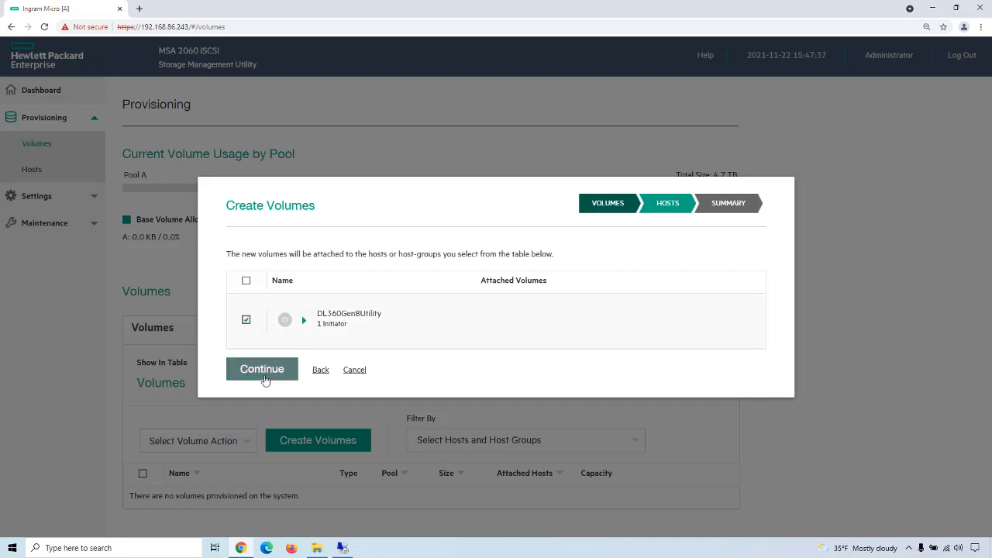
left_click(265, 370)
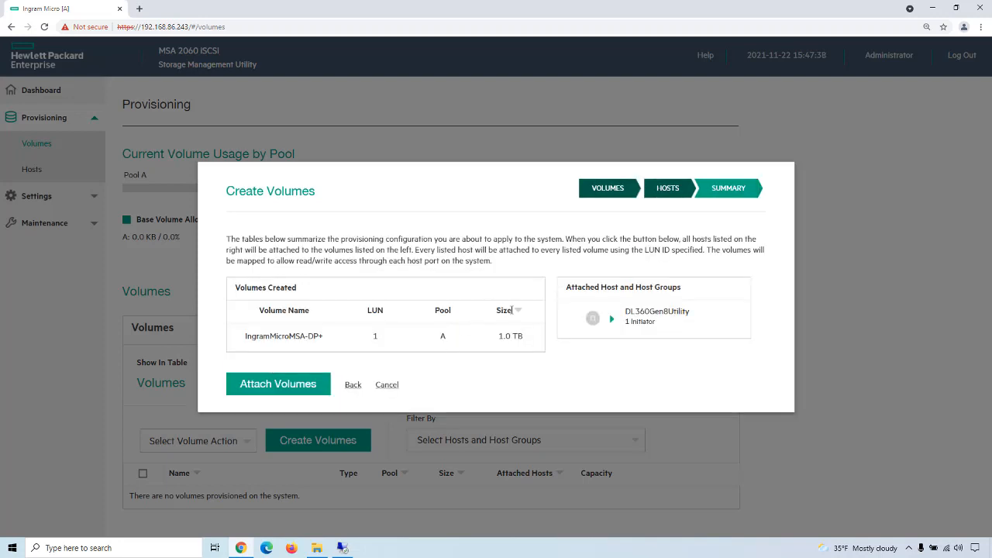
left_click(283, 386)
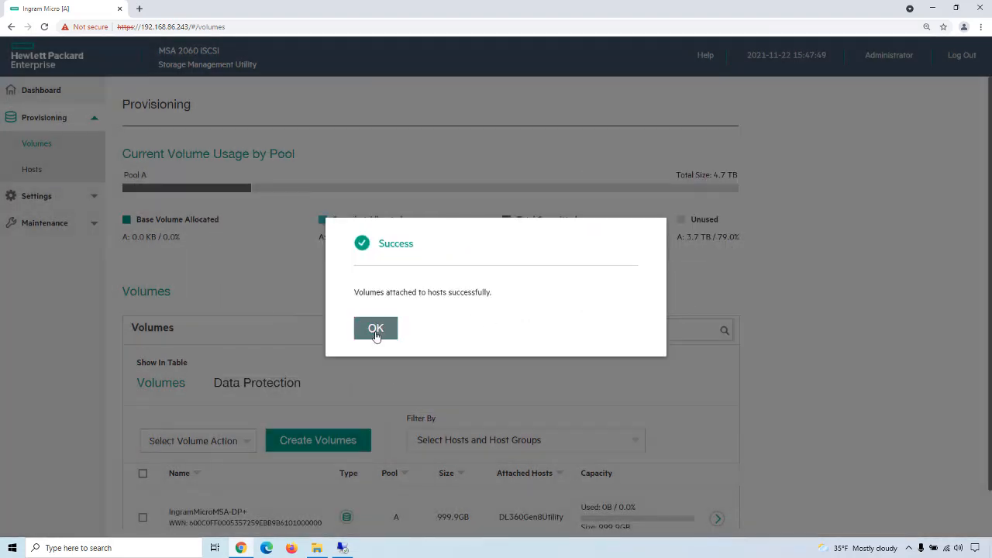
left_click(375, 329)
Step: Switch to the remote desktop host, rescan the disks in Disk Management, and bring Disk 1 online
left_click(343, 548)
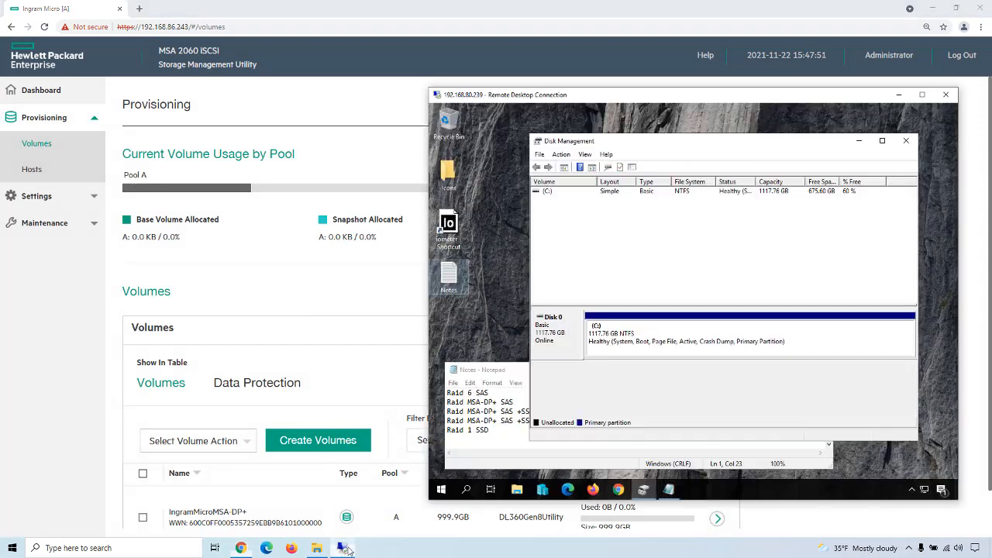
left_click(563, 155)
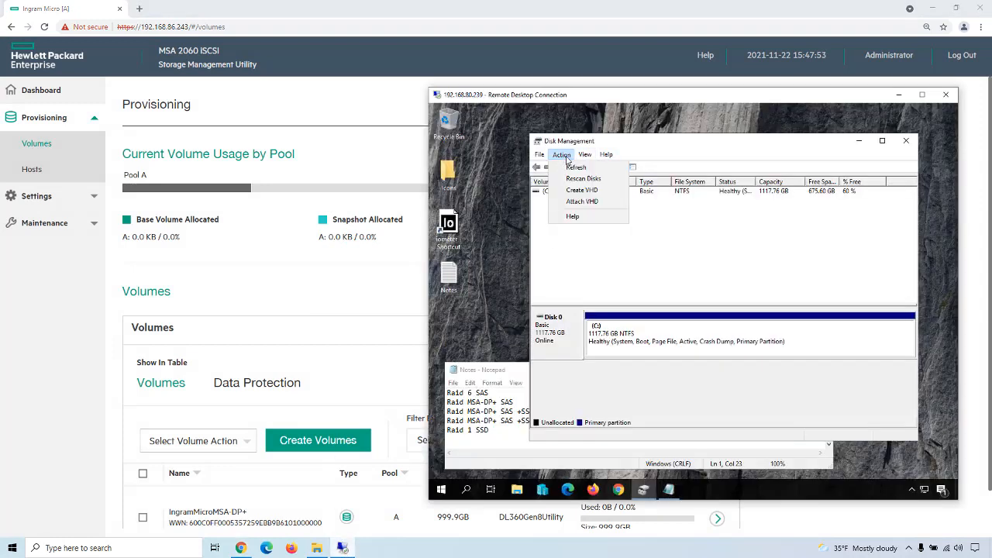
left_click(583, 178)
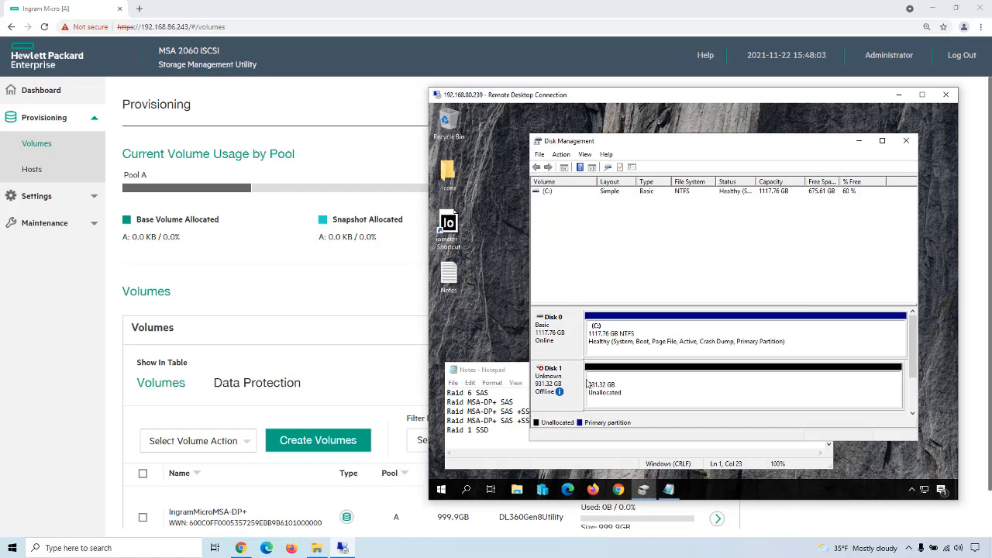
right_click(568, 380)
left_click(590, 386)
Step: Initialize Disk 1 with the MBR (Master Boot Record) partition style
right_click(568, 381)
left_click(599, 386)
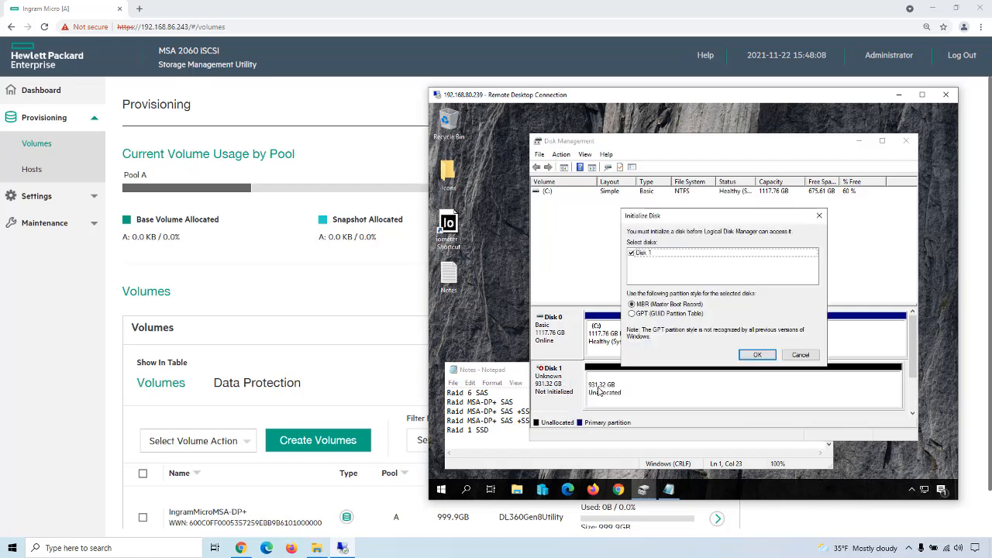
left_click(755, 355)
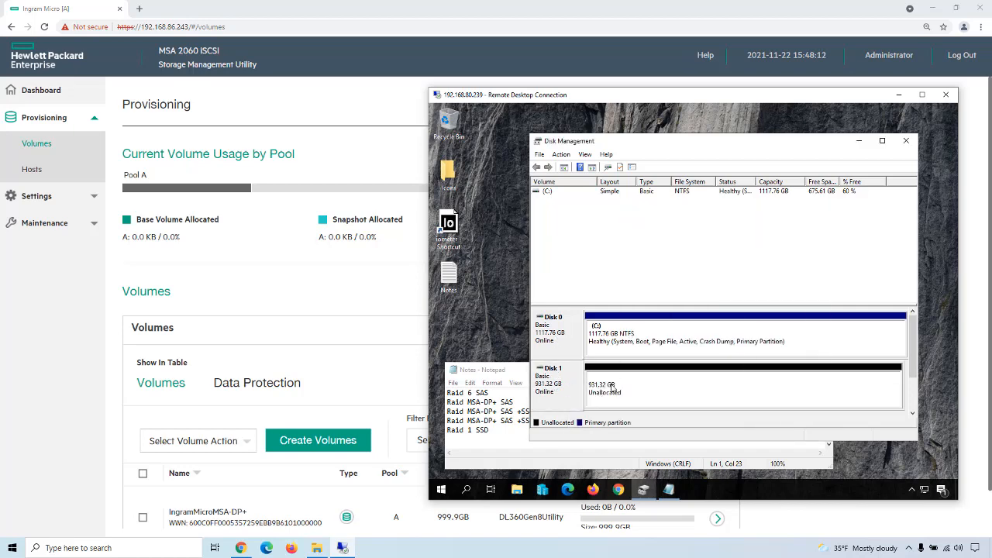
Step: Launch Iometer on the remote desktop host and select the HPE MSA 2060 iSCSI disk as the host manager's disk target
double_click(448, 225)
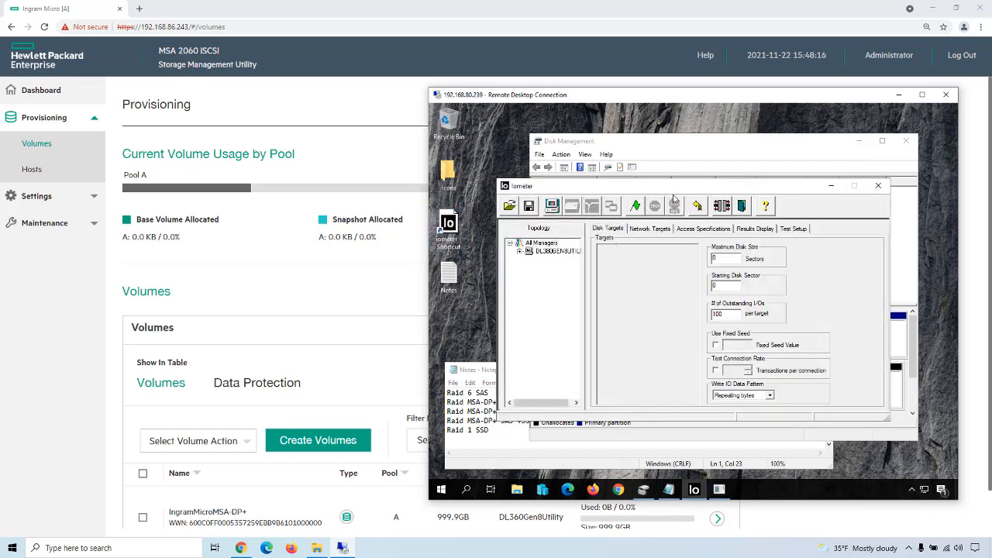
left_click(543, 252)
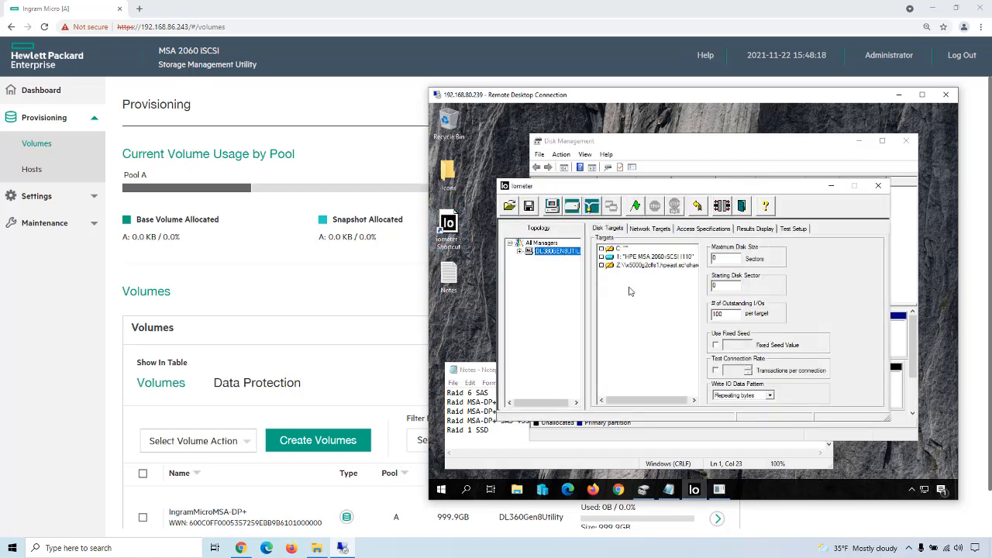
left_click(601, 257)
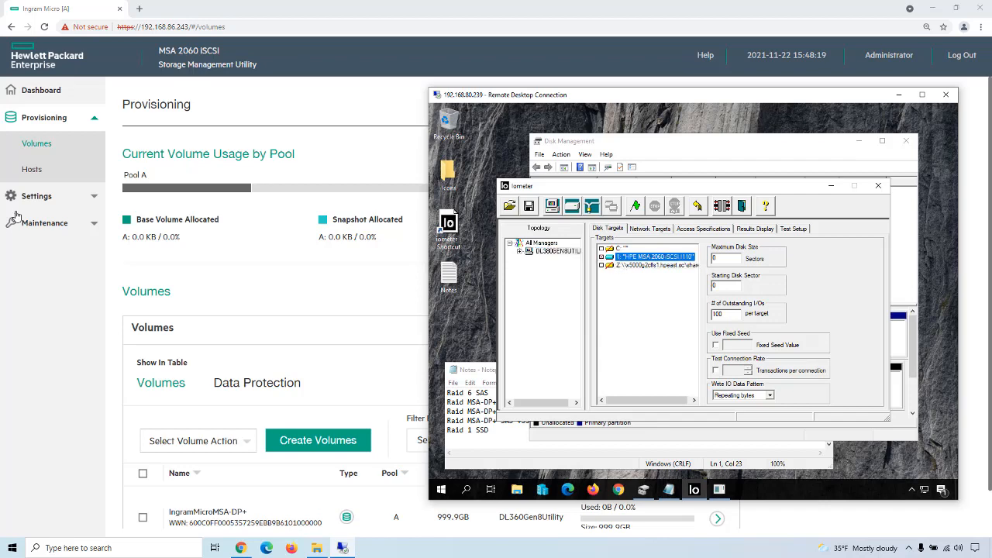
Step: Return to the Storage Management Utility, check Pool A's disk group job in Storage maintenance, and view the running Iometer results on the remote desktop
left_click(46, 296)
left_click(70, 223)
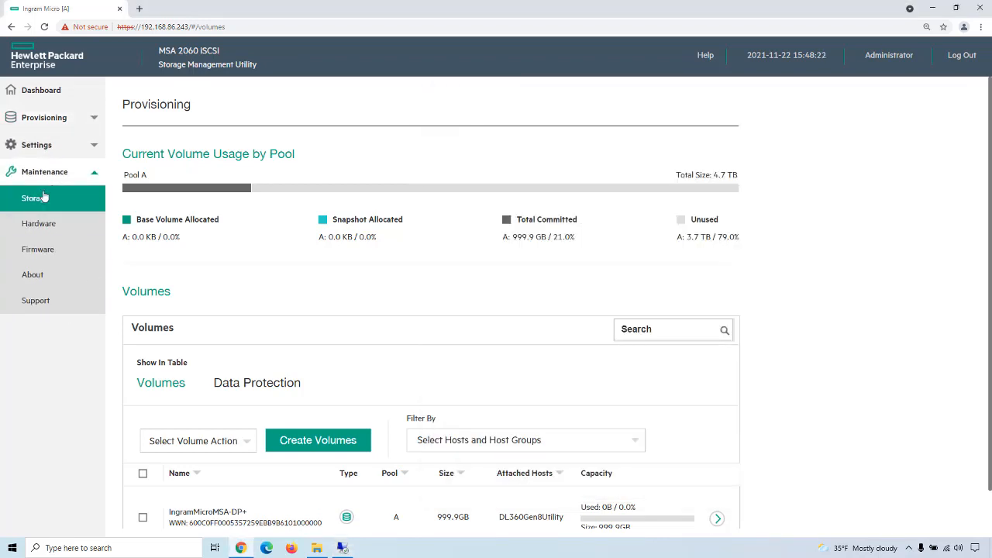
left_click(44, 196)
left_click(136, 303)
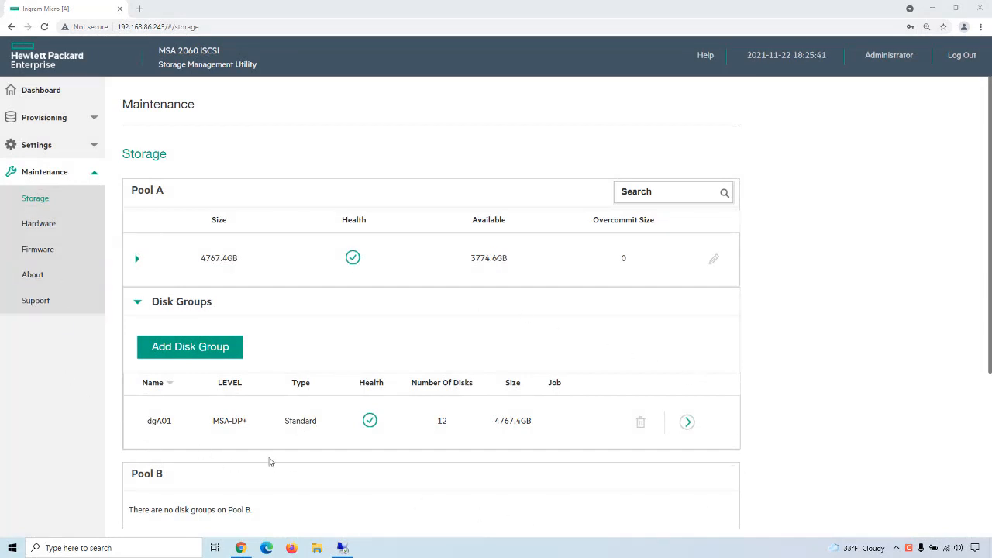
left_click(341, 547)
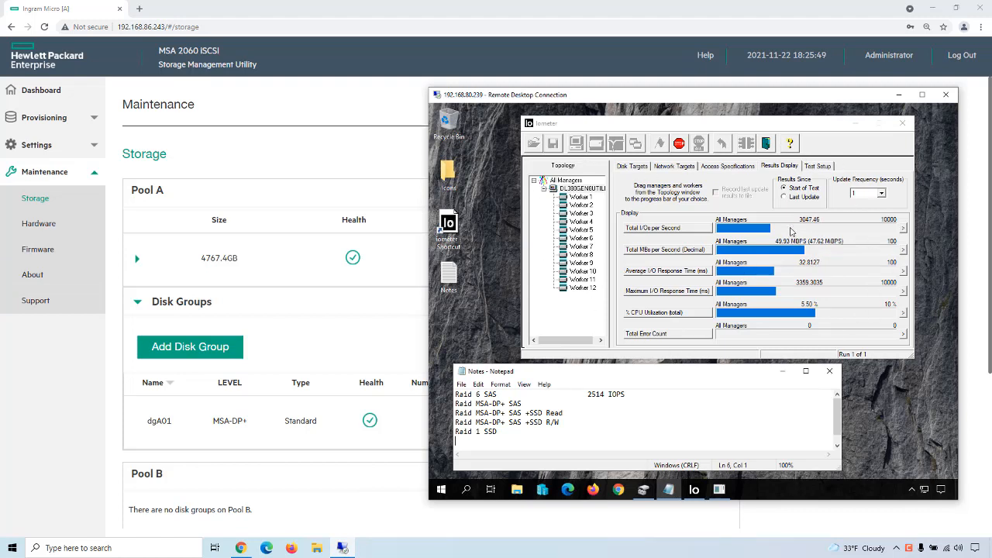
left_click(34, 392)
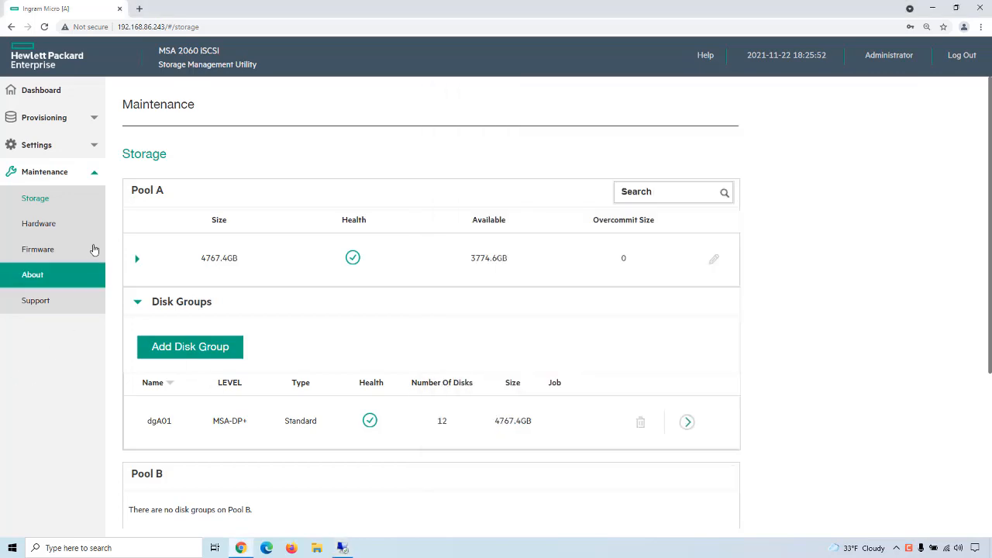
Step: Review the system latency, throughput and IOPS graphs on the dashboard and in its detailed live performance view
left_click(39, 91)
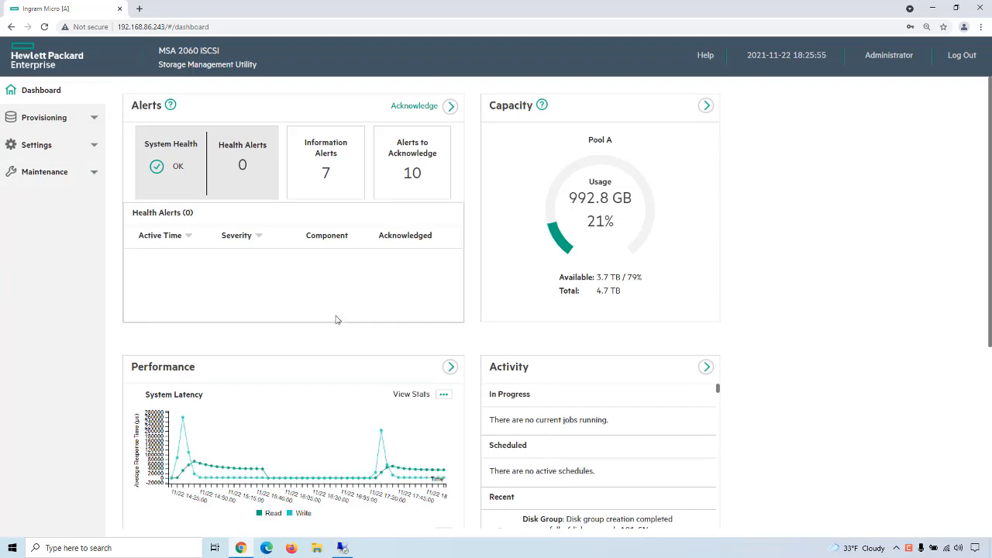
scroll(349, 364, "down", 4)
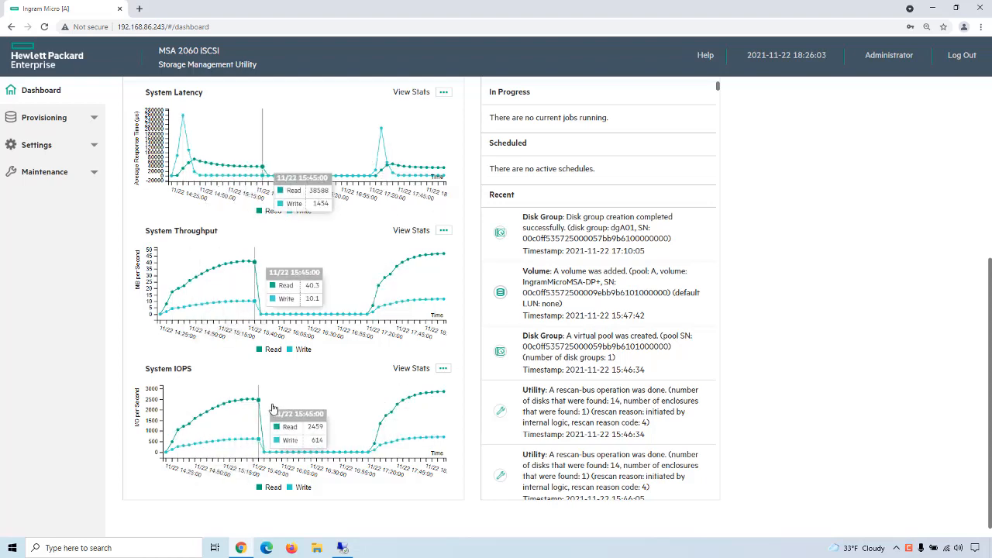
scroll(343, 410, "up", 4)
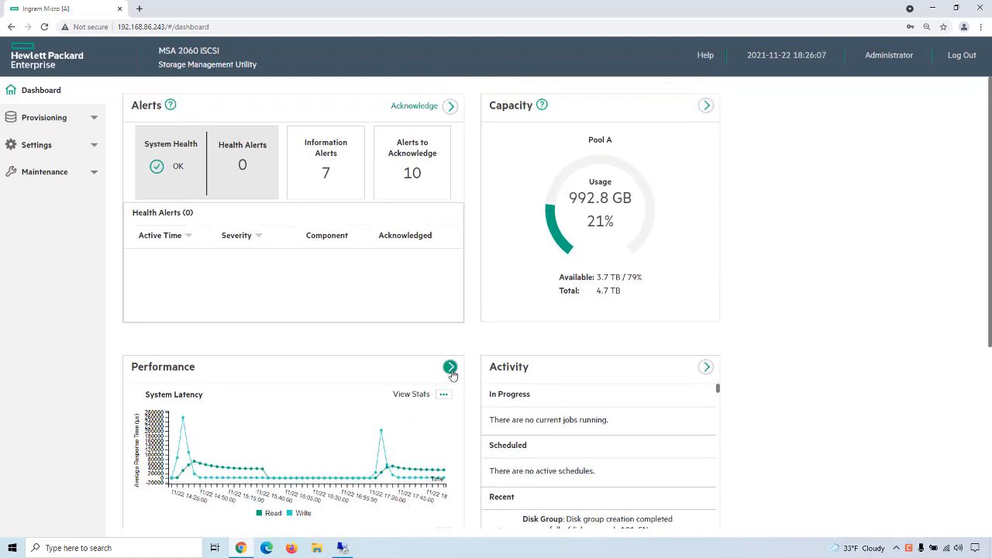
left_click(450, 368)
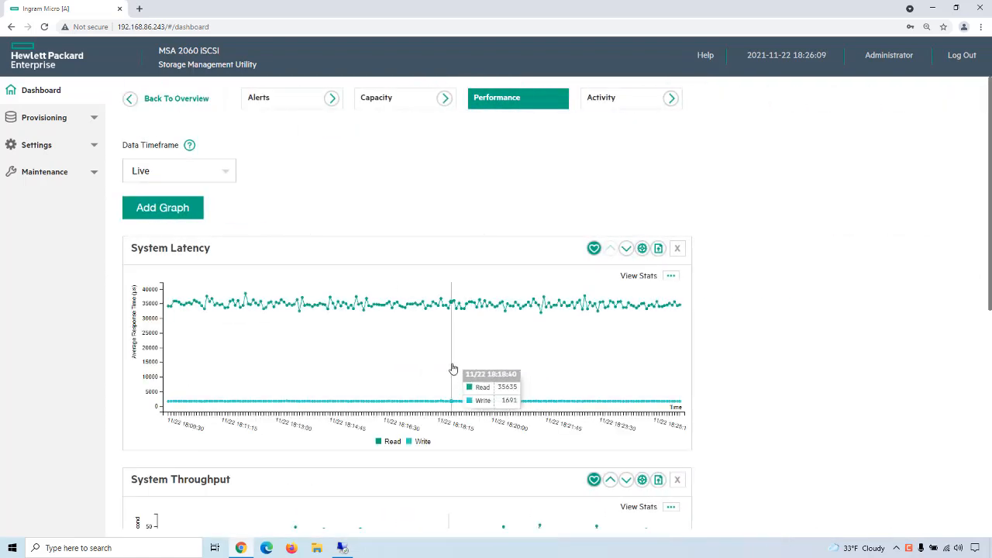
scroll(548, 353, "down", 5)
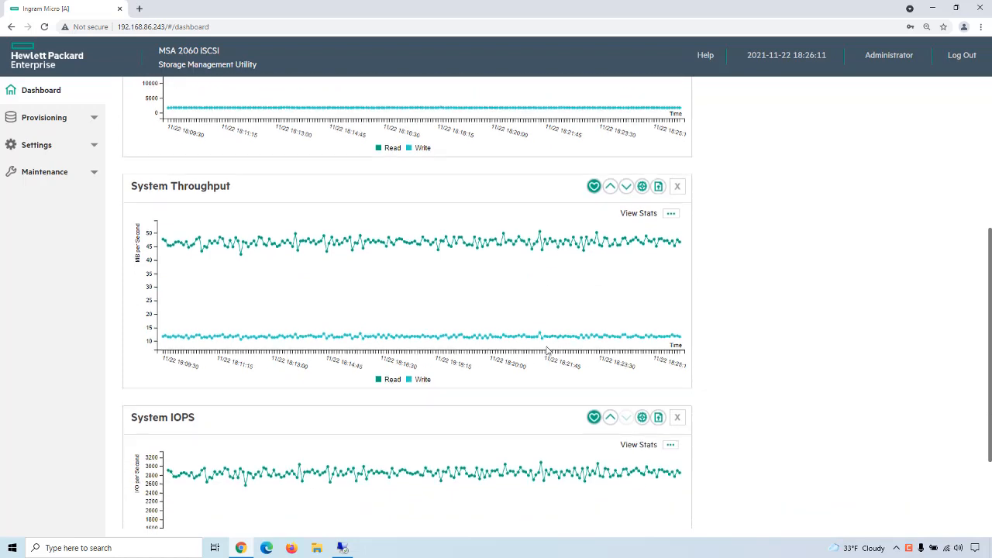
Step: Review the live performance graphs and set the data timeframe to Last 4 hours to compare throughput and IOPS across the test runs
scroll(547, 351, "down", 1)
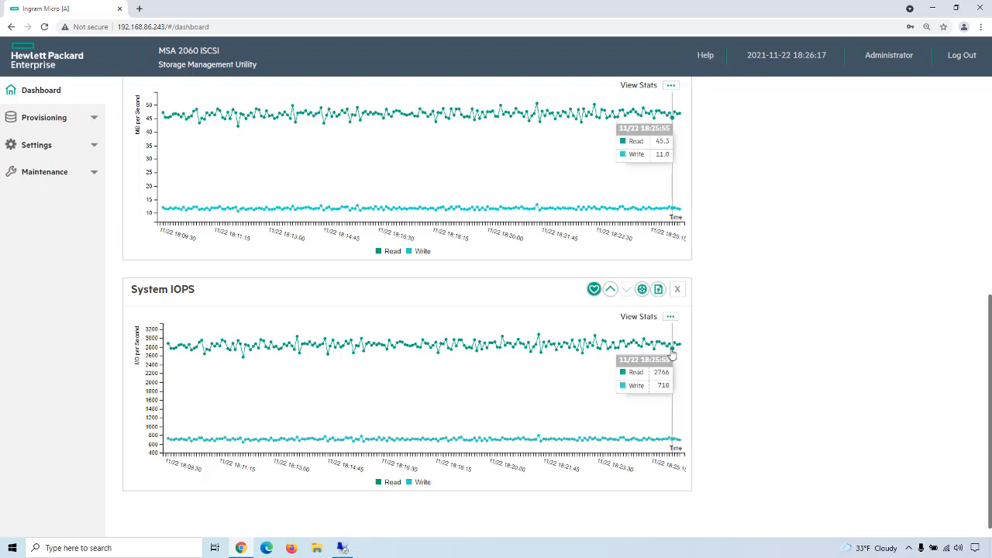
scroll(349, 294, "up", 6)
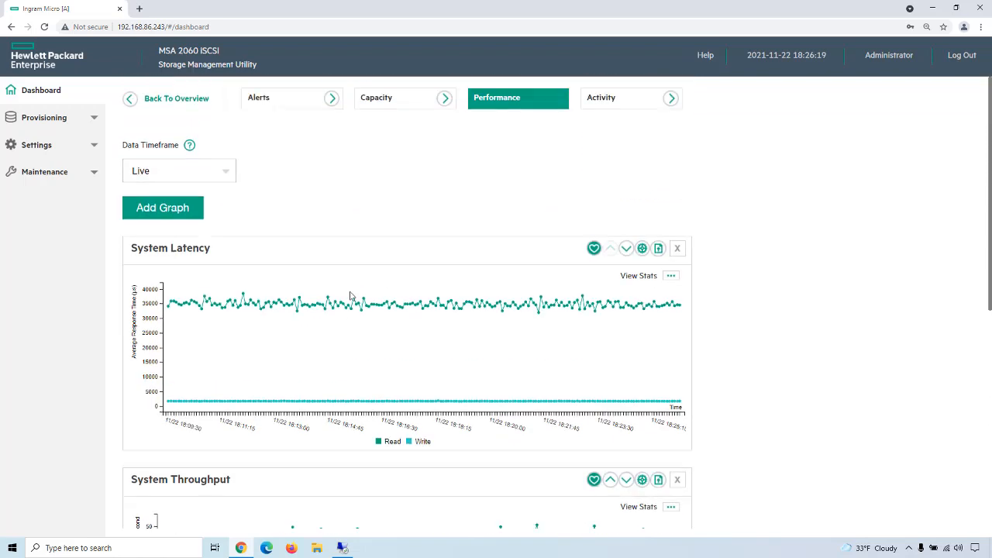
left_click(226, 171)
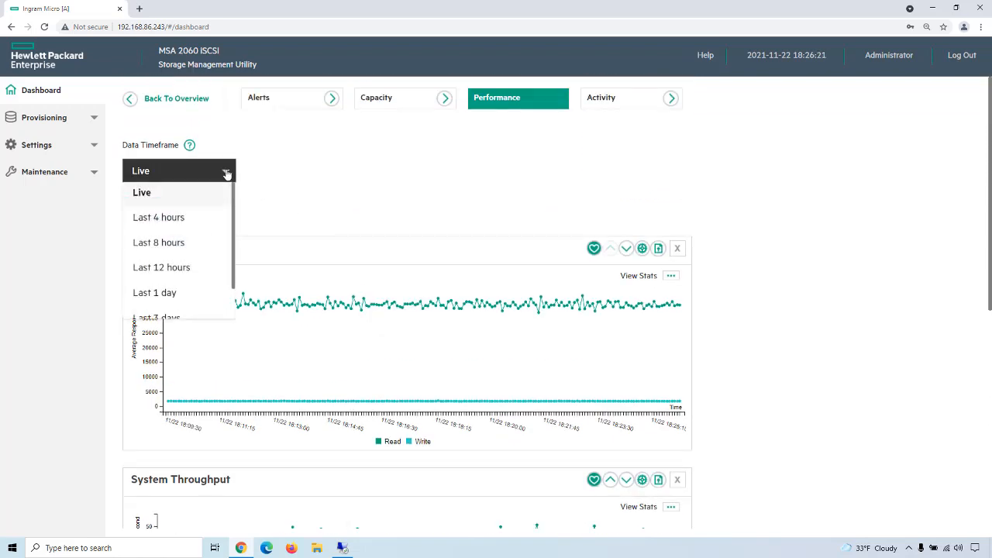
left_click(158, 218)
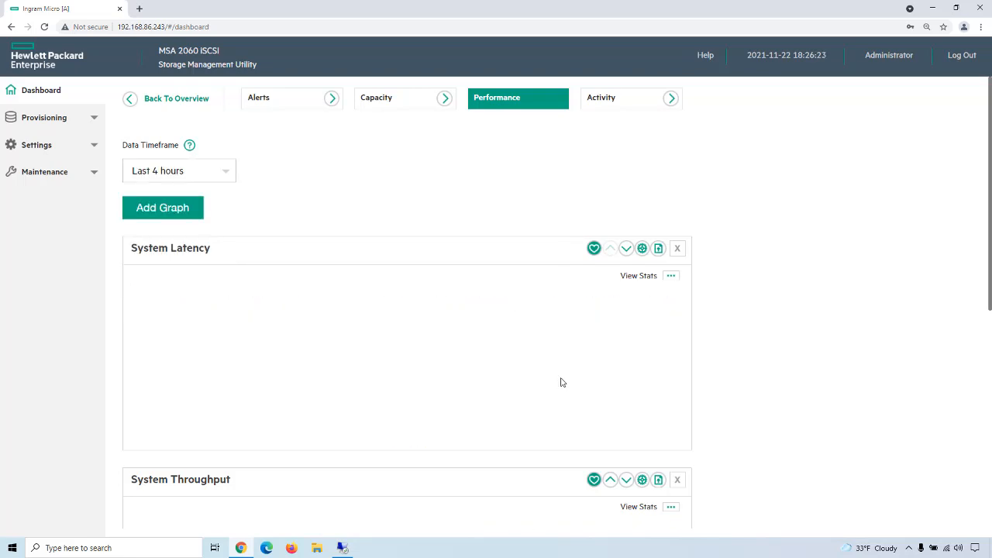
scroll(561, 382, "down", 5)
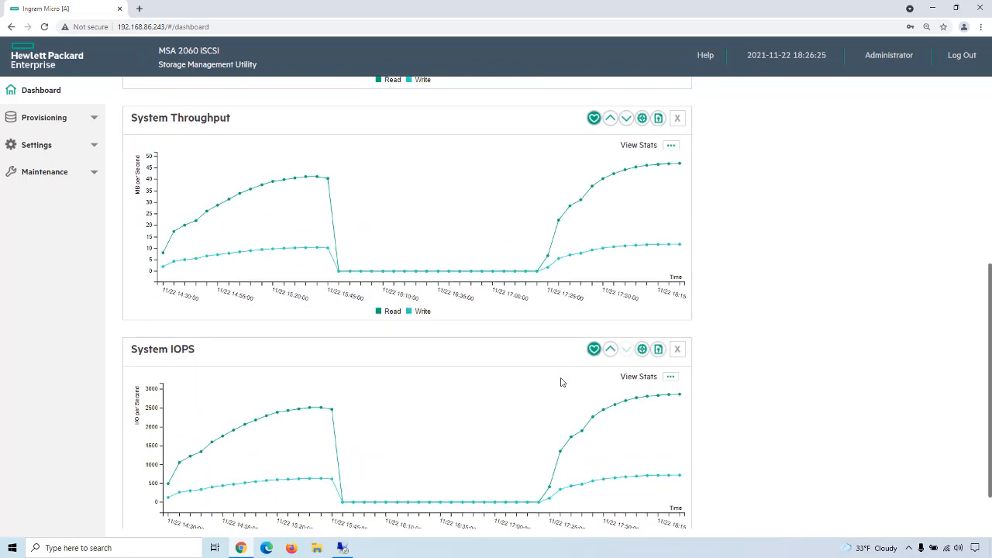
scroll(561, 382, "down", 1)
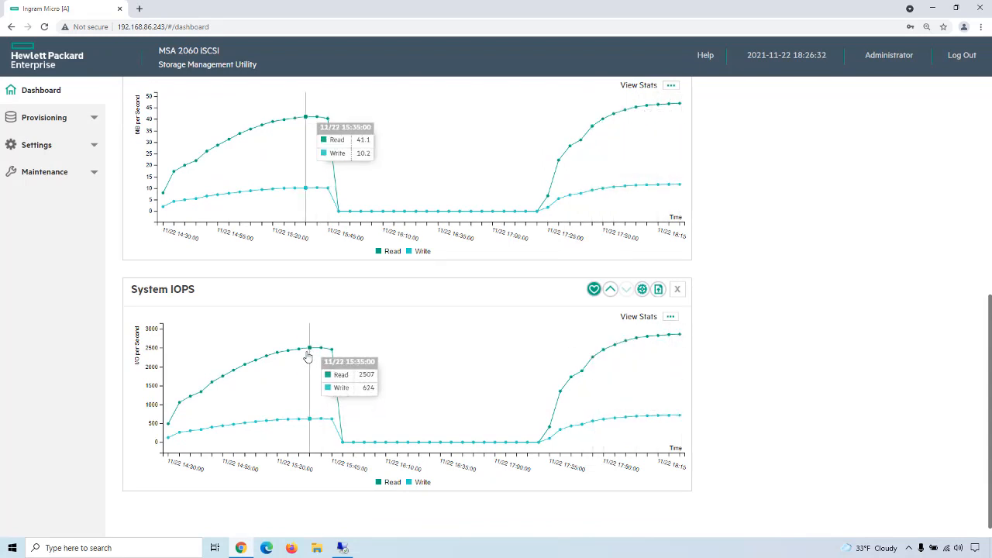
Step: Stop the Iometer test on the remote desktop host and record 3054 IOPS beside Raid MSA-DP+ SAS in the notes
left_click(343, 550)
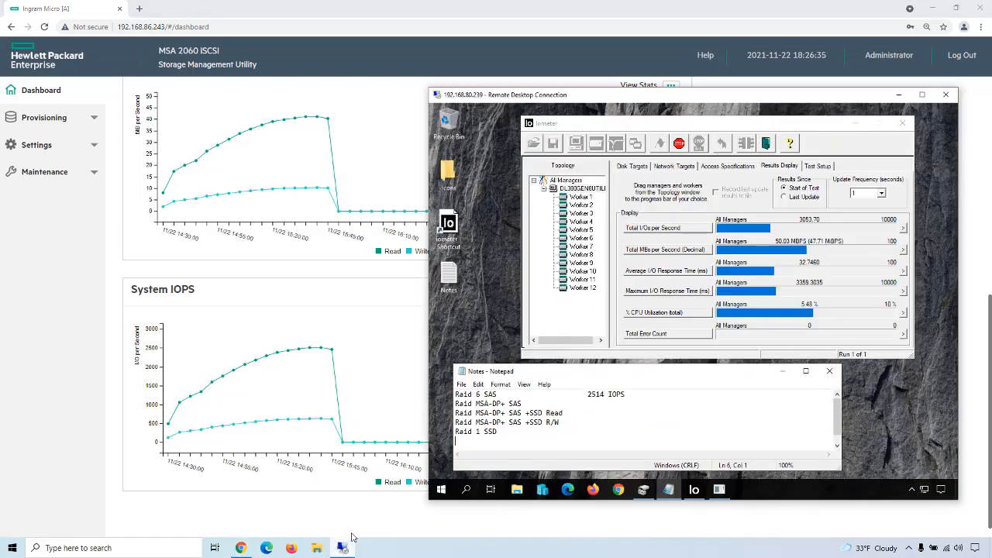
left_click(678, 144)
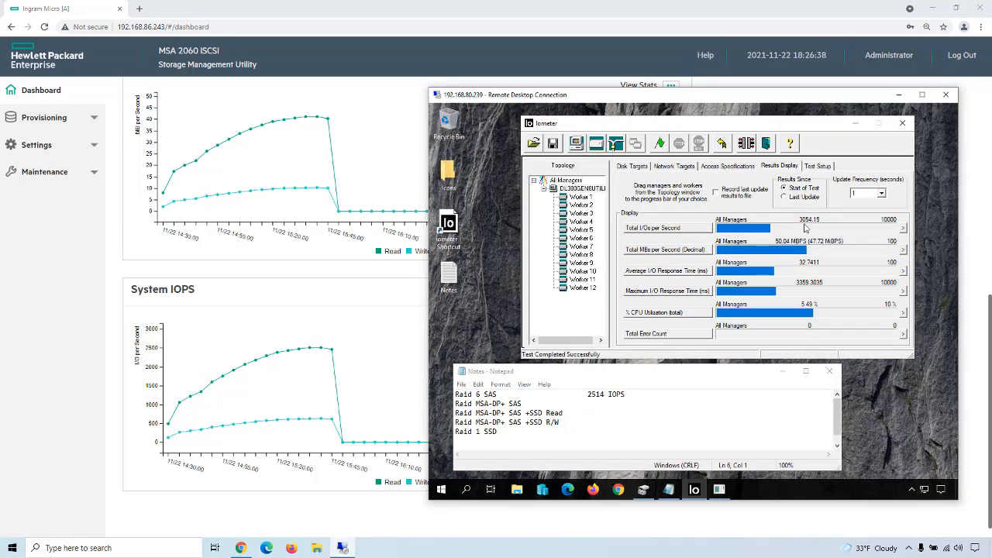
left_click(571, 413)
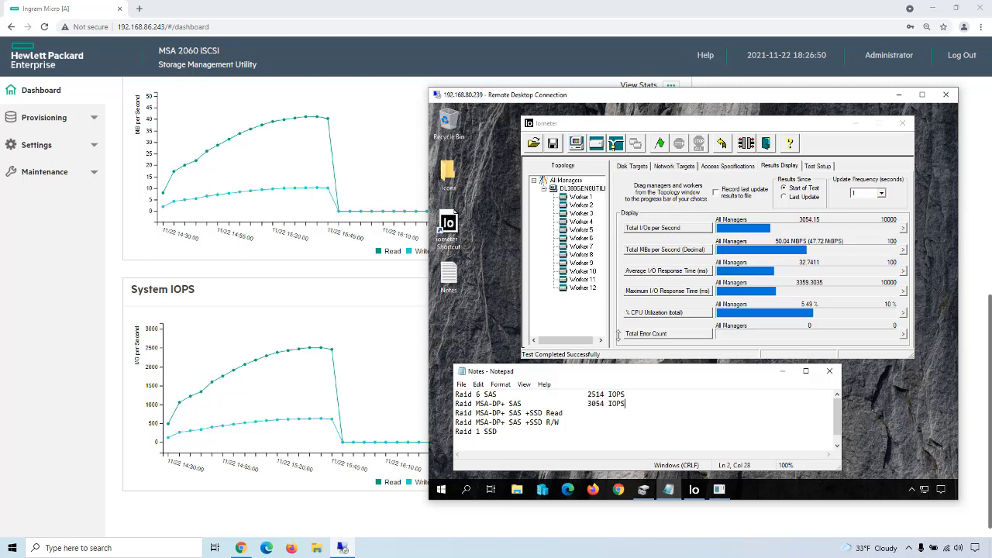
Step: Start a new Iometer test run, saving its output as the CSV file results in Documents
left_click(662, 145)
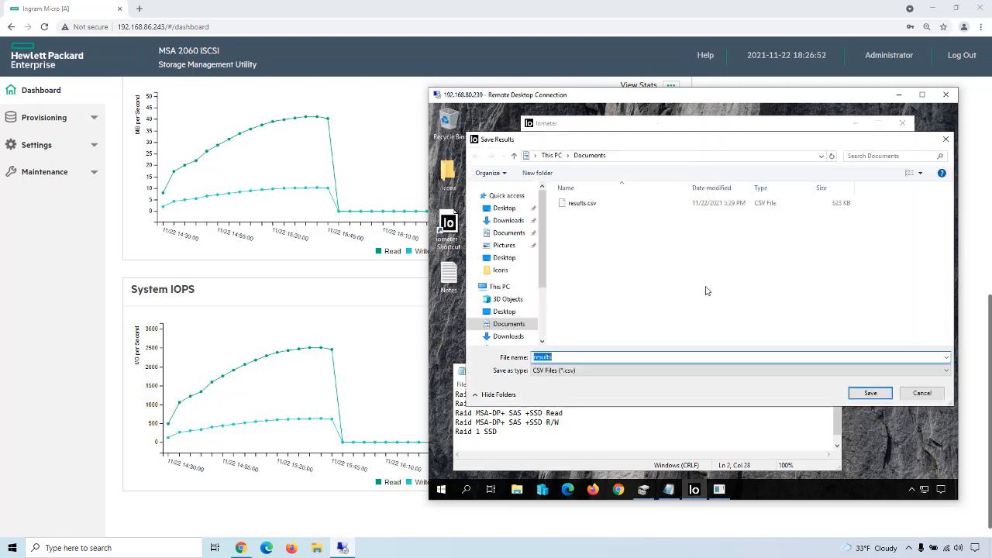
left_click(870, 393)
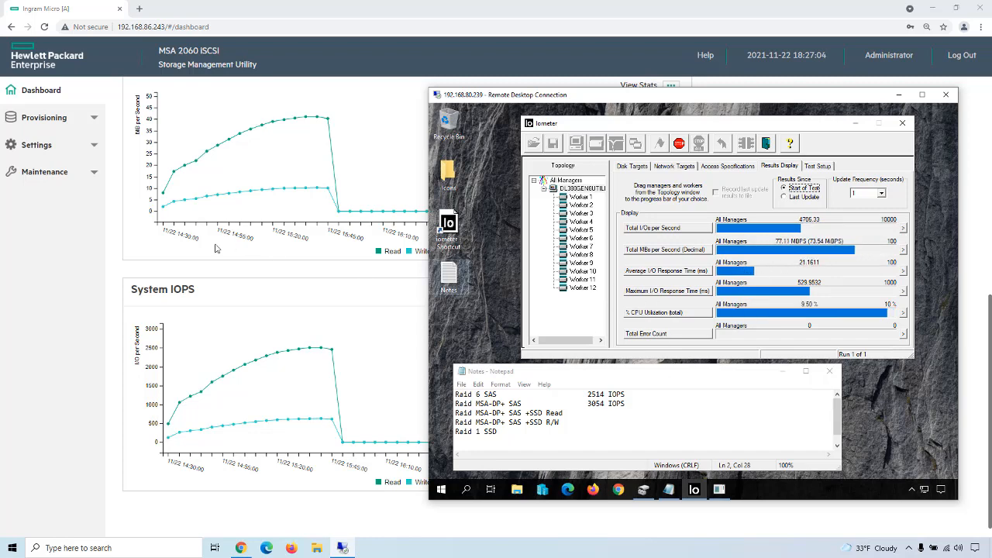
Step: In the Storage Management Utility's storage maintenance, add a Read-Cache disk group to Pool A using the SSD SAS disk at location 1.1
left_click(41, 282)
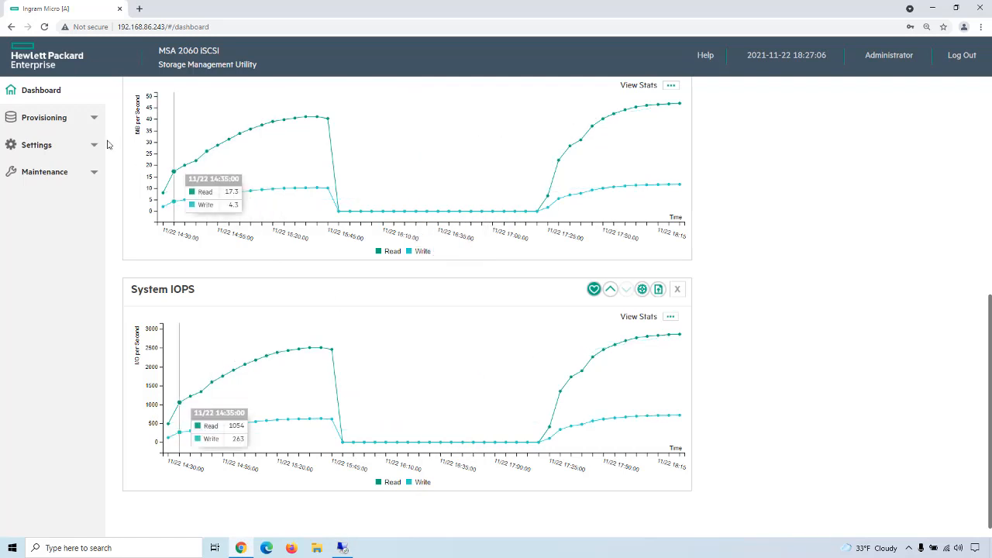
left_click(74, 175)
left_click(48, 197)
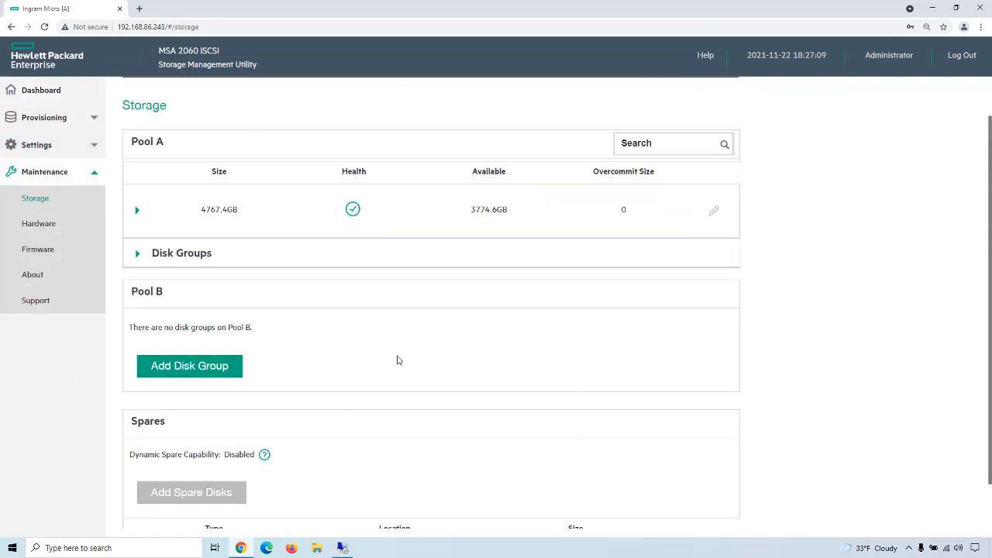
left_click(136, 255)
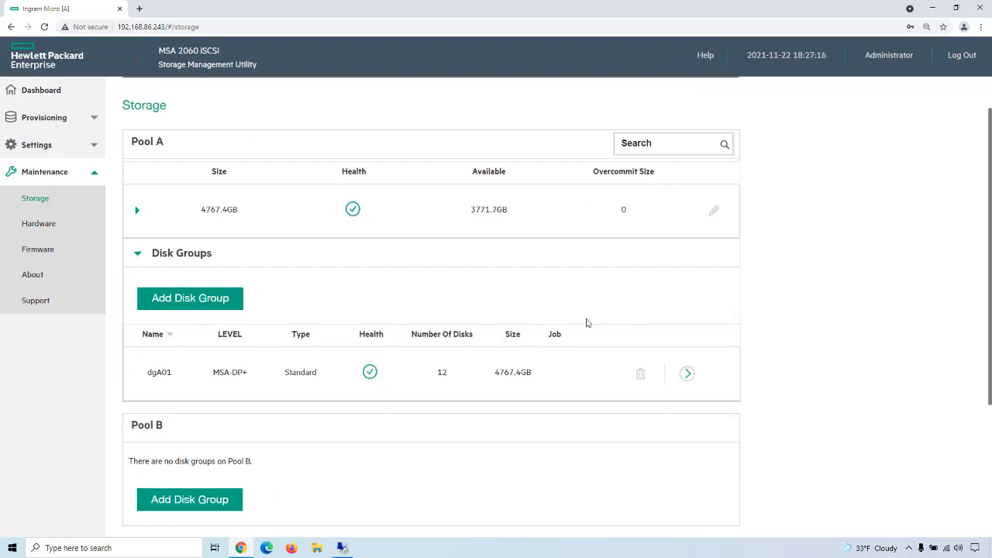
left_click(207, 305)
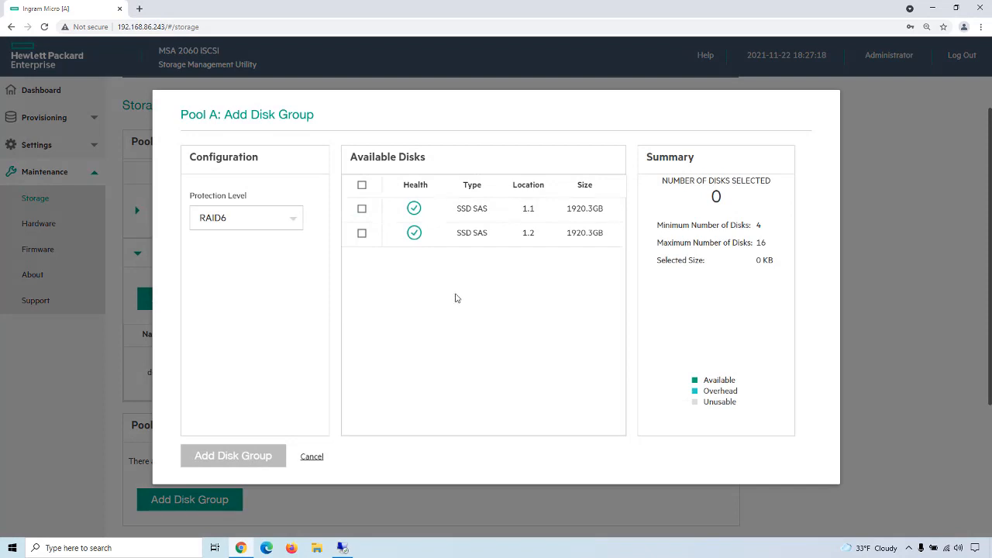
left_click(295, 222)
scroll(276, 264, "down", 1)
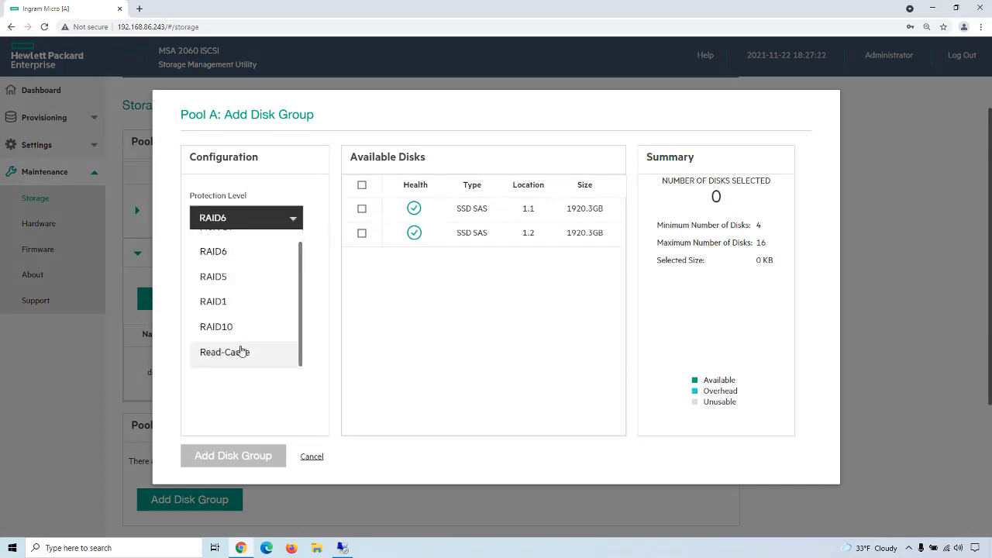
left_click(267, 348)
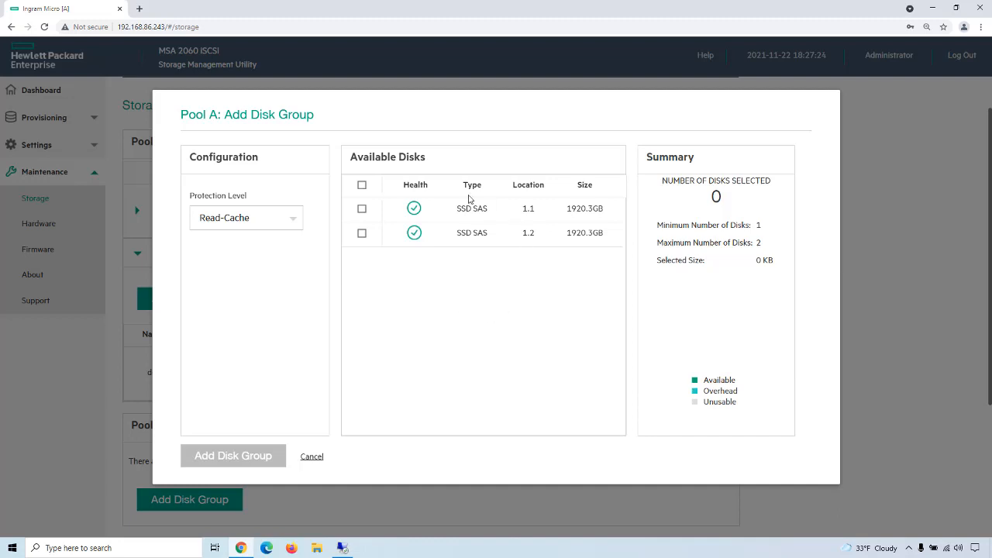
left_click(361, 210)
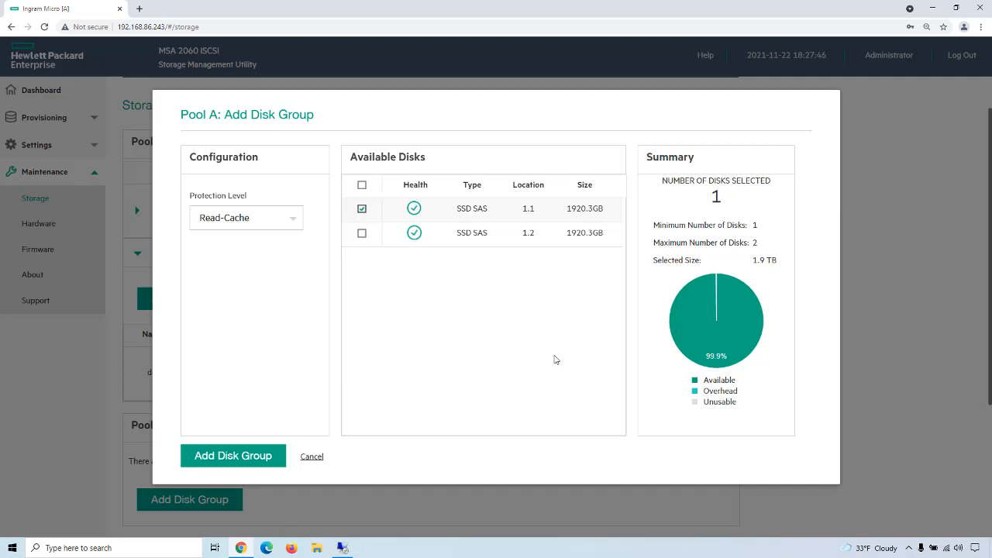
left_click(243, 457)
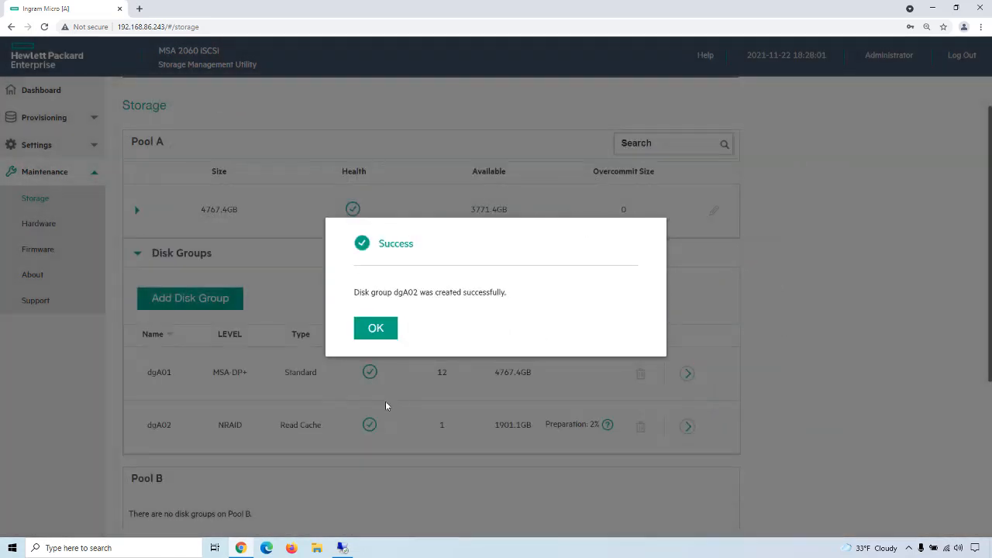
left_click(380, 329)
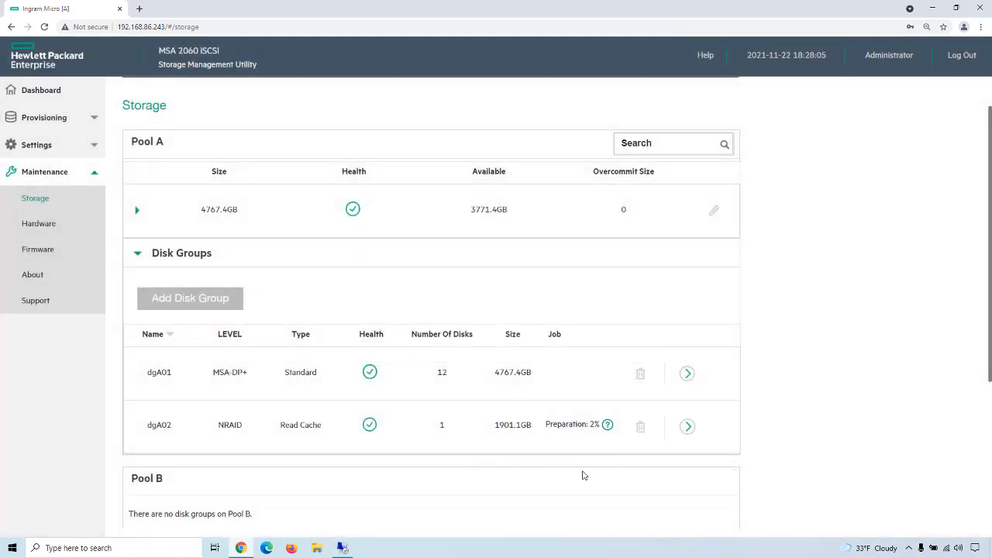
Step: Inspect the overview details of disk groups dgA01 and dgA02, including the read cache group's preparation activity, and switch to the remote desktop
left_click(686, 374)
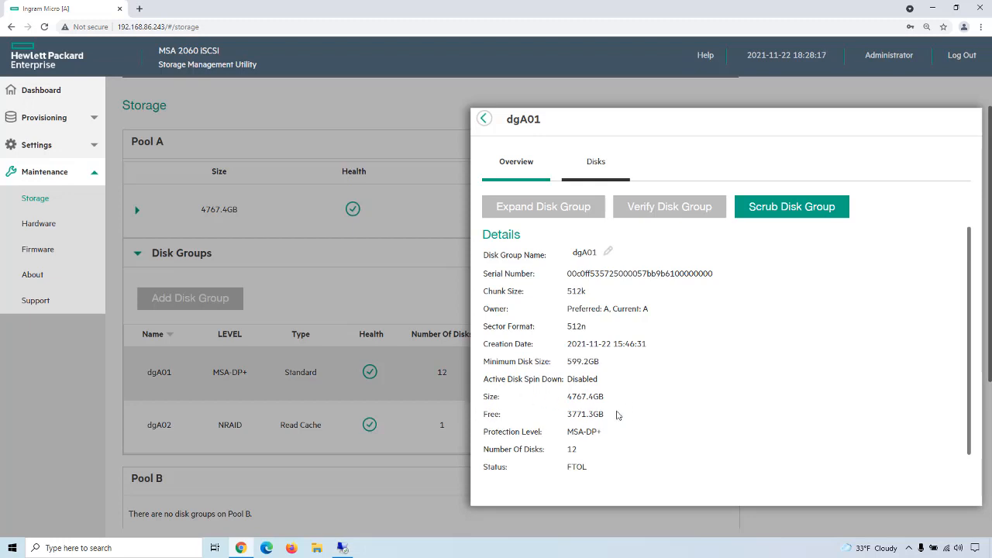
left_click(484, 118)
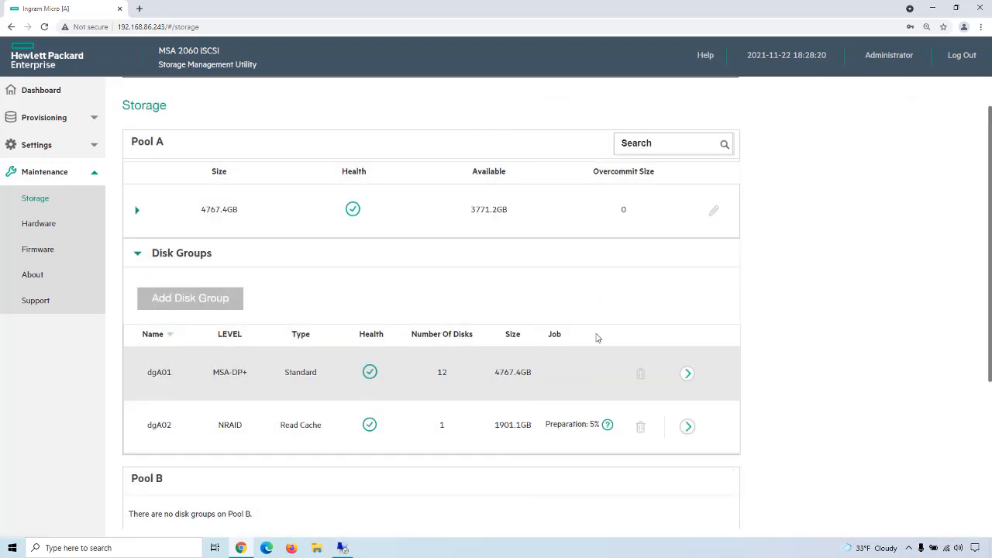
left_click(688, 427)
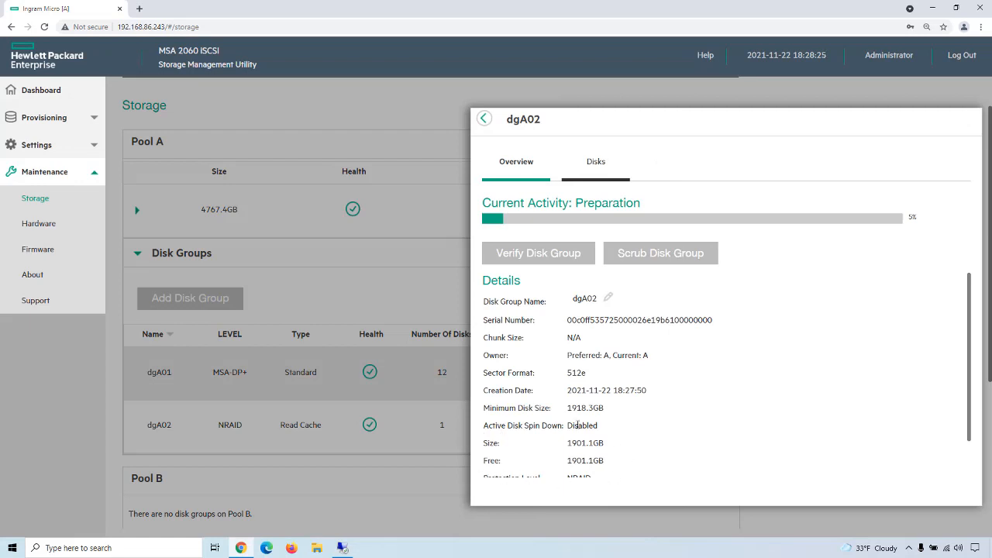
left_click(484, 118)
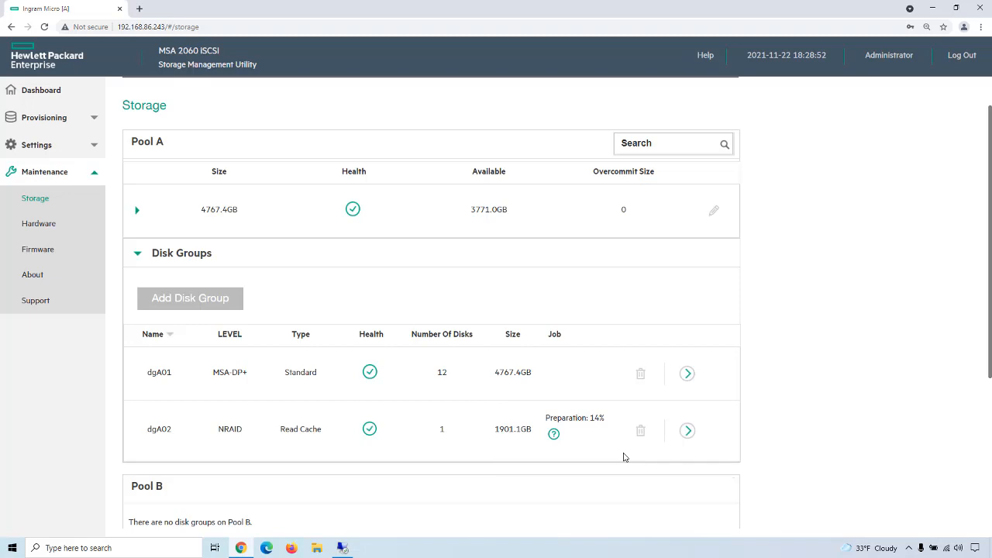
left_click(342, 548)
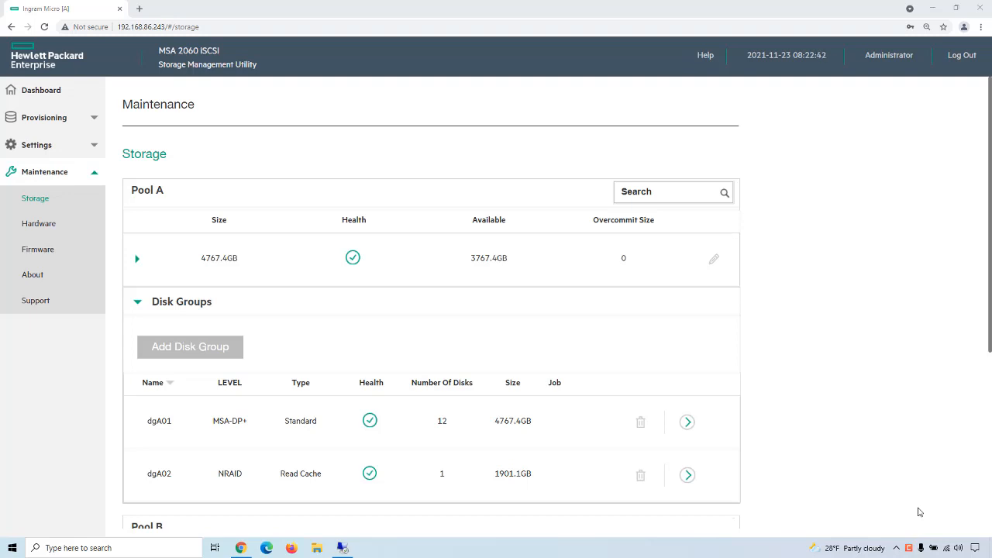
Step: Recheck the size and free space of dgA01 and the dgA02 read cache, and view the running Iometer results on the remote desktop
left_click(687, 423)
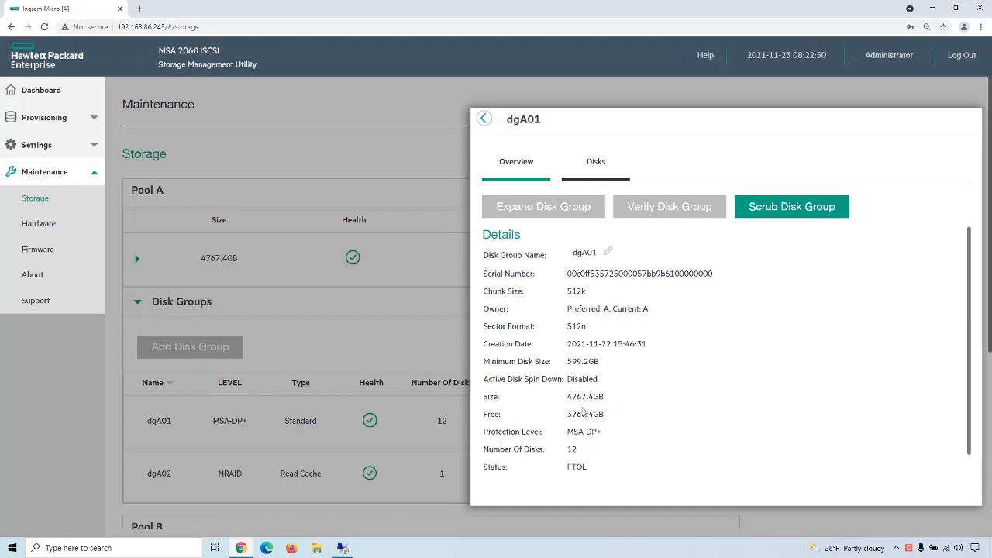
left_click(483, 119)
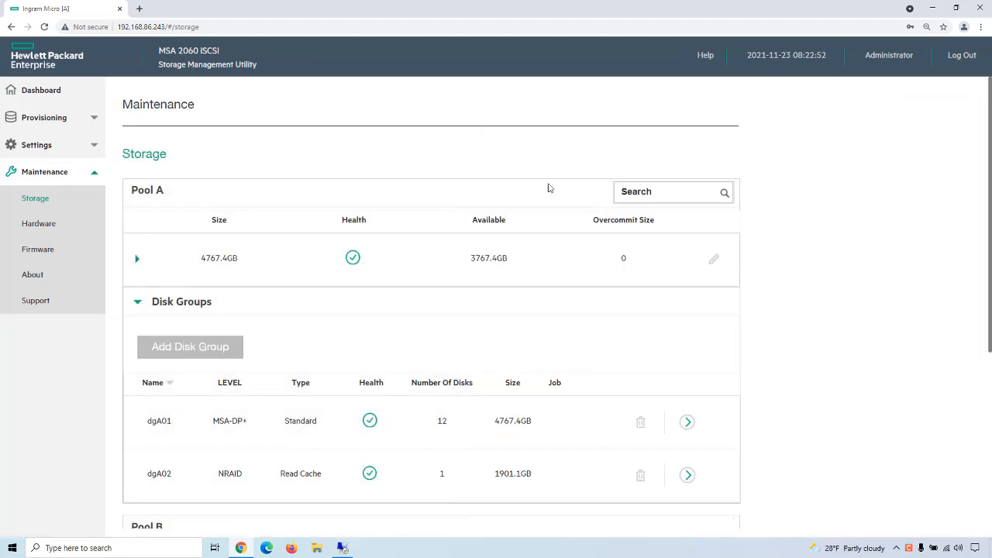
left_click(687, 474)
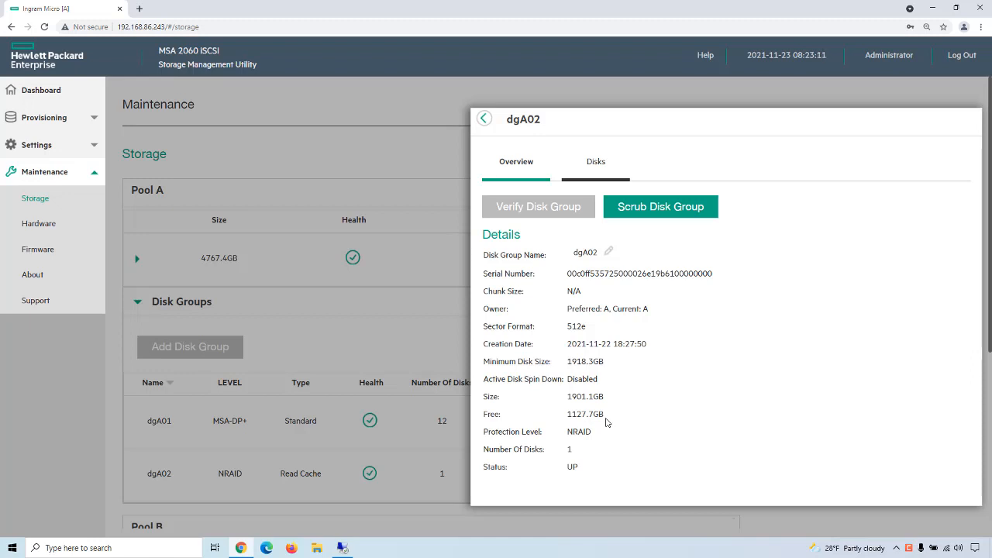
left_click(484, 120)
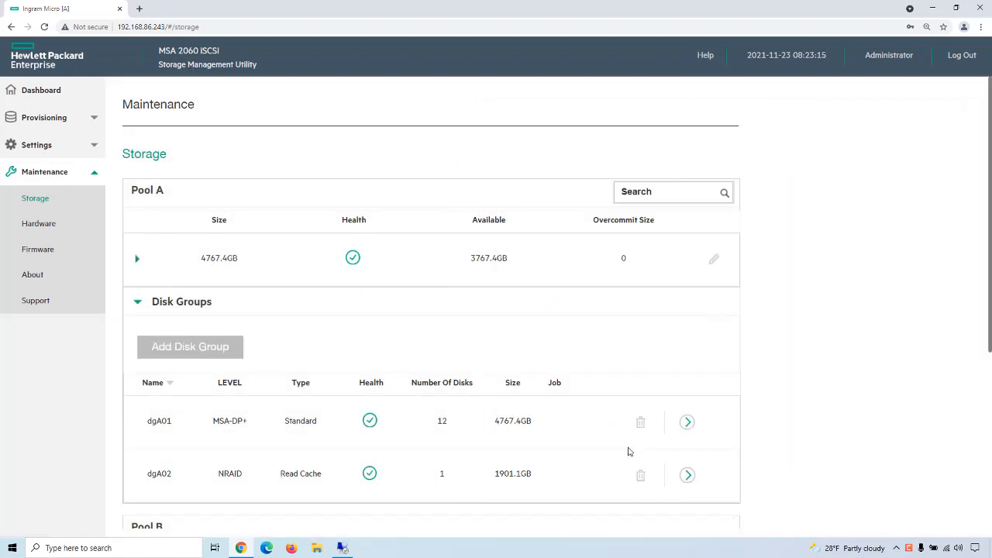
left_click(342, 548)
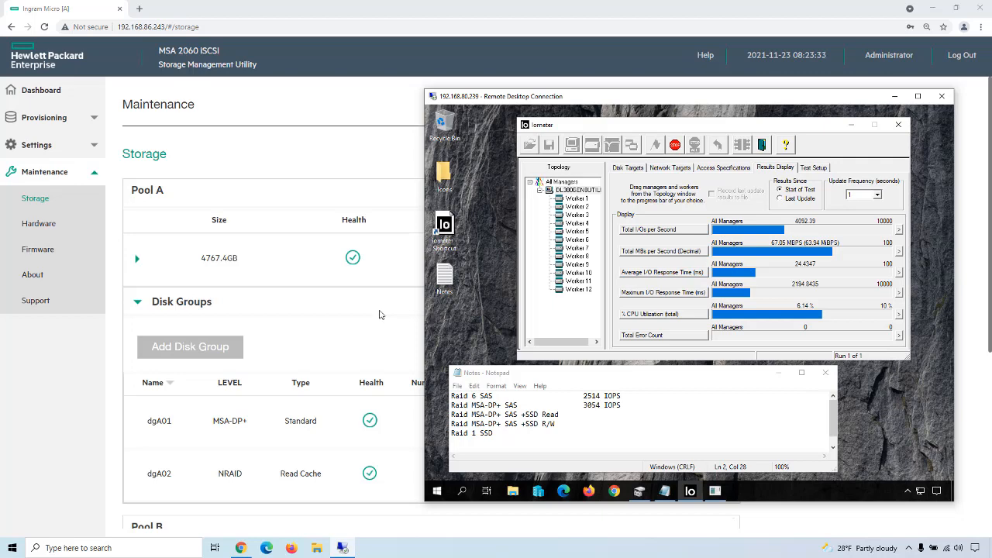
Step: Examine the array dashboard's detailed performance graphs for live system latency, throughput and IOPS
left_click(40, 97)
left_click(39, 97)
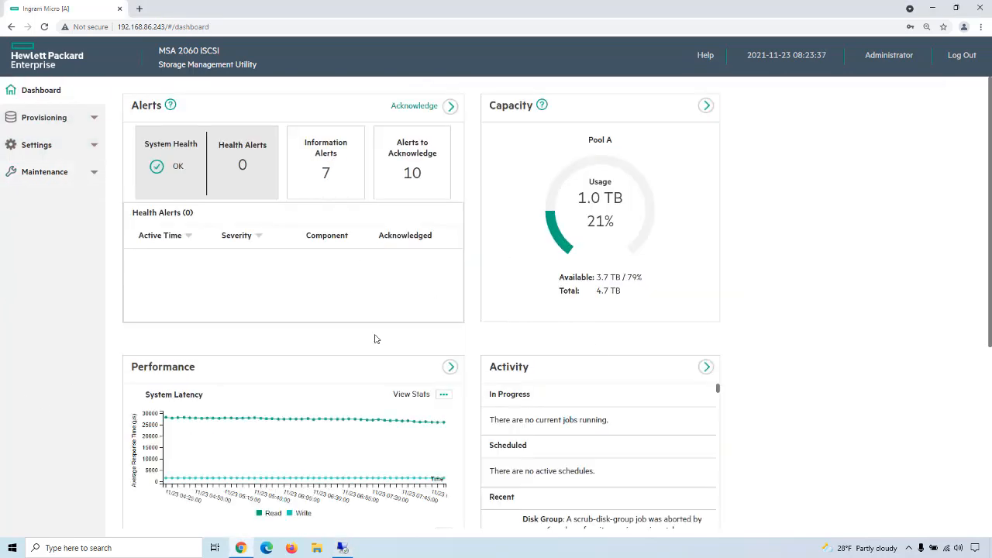
scroll(374, 339, "down", 4)
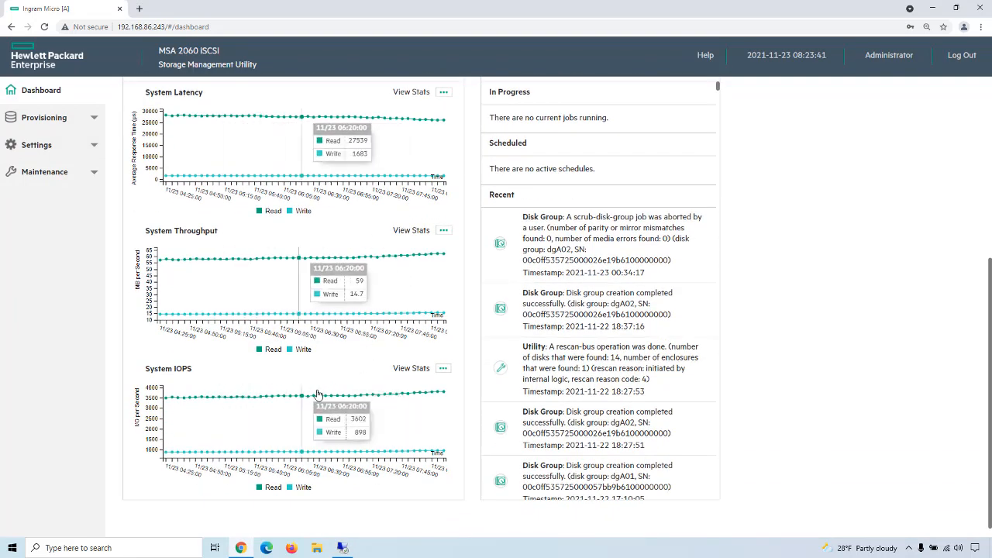
scroll(399, 357, "up", 4)
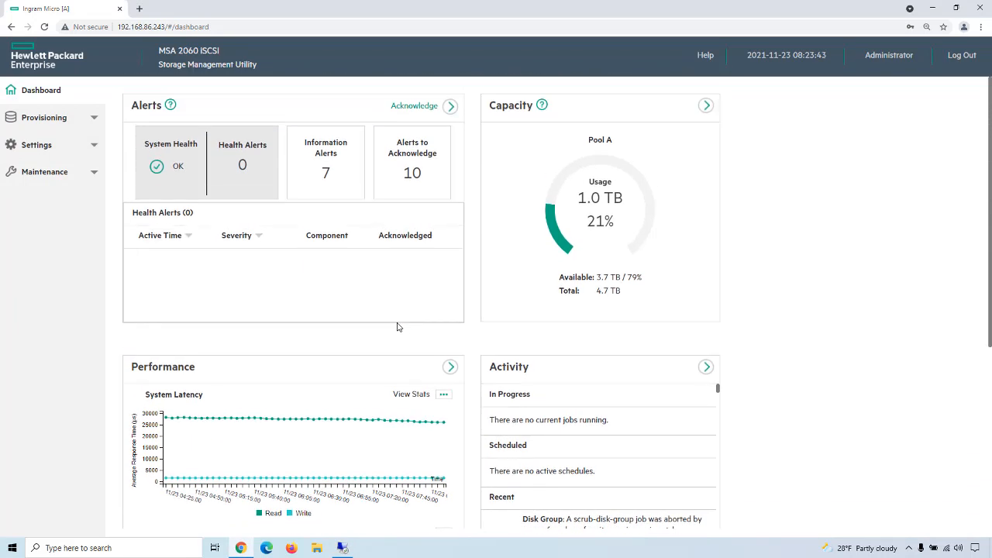
left_click(450, 367)
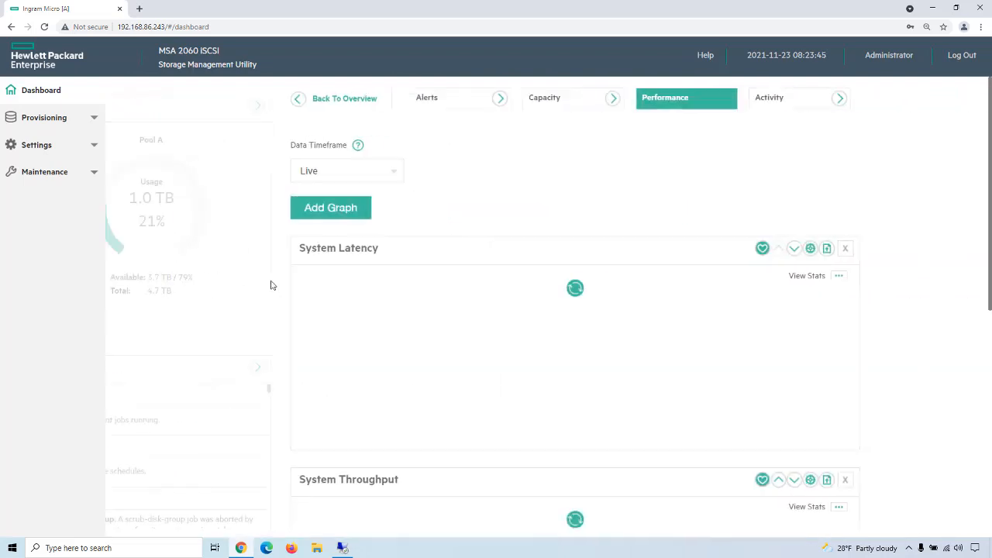
scroll(565, 349, "down", 4)
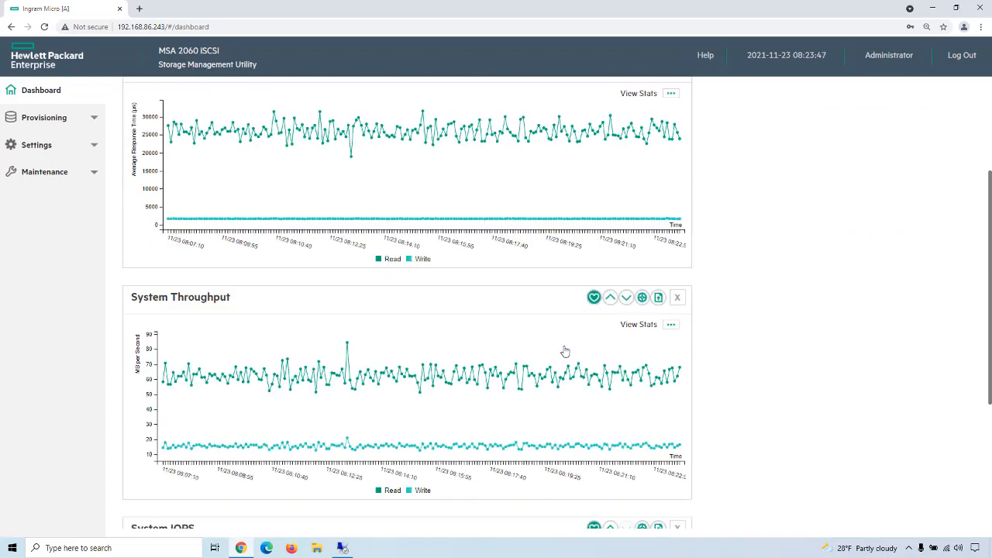
scroll(565, 350, "down", 1)
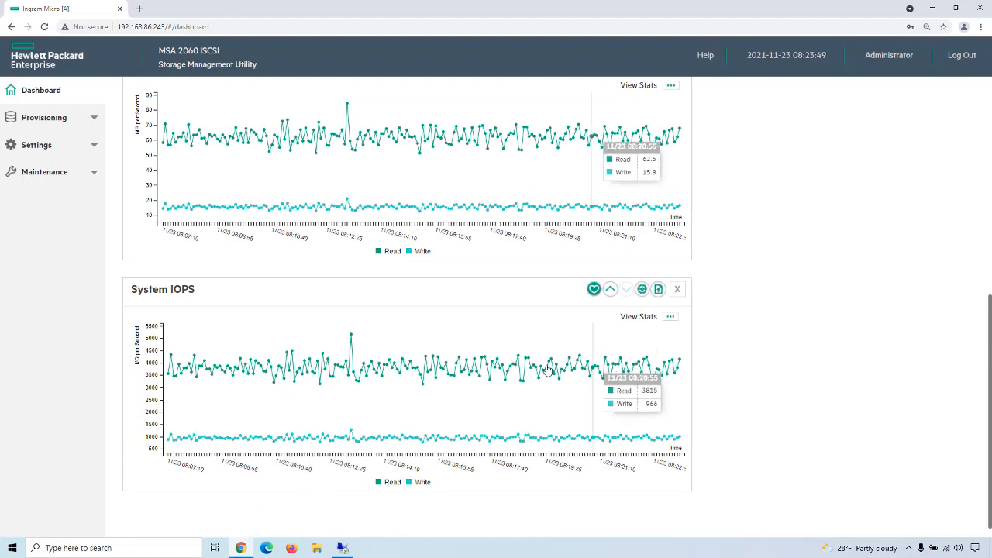
scroll(532, 353, "up", 6)
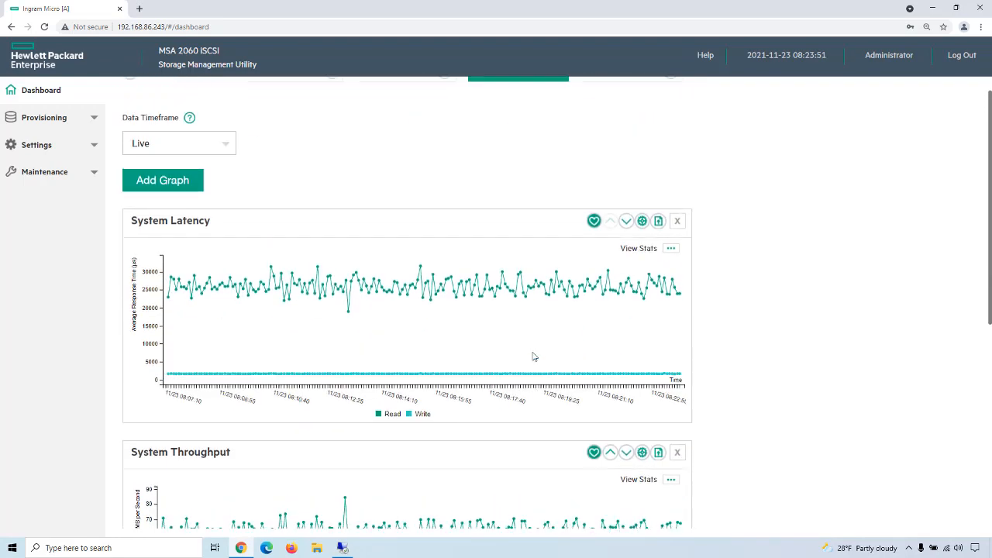
Step: Set the performance data timeframe to Last 12 hours and review the latency, throughput and IOPS trends
left_click(224, 174)
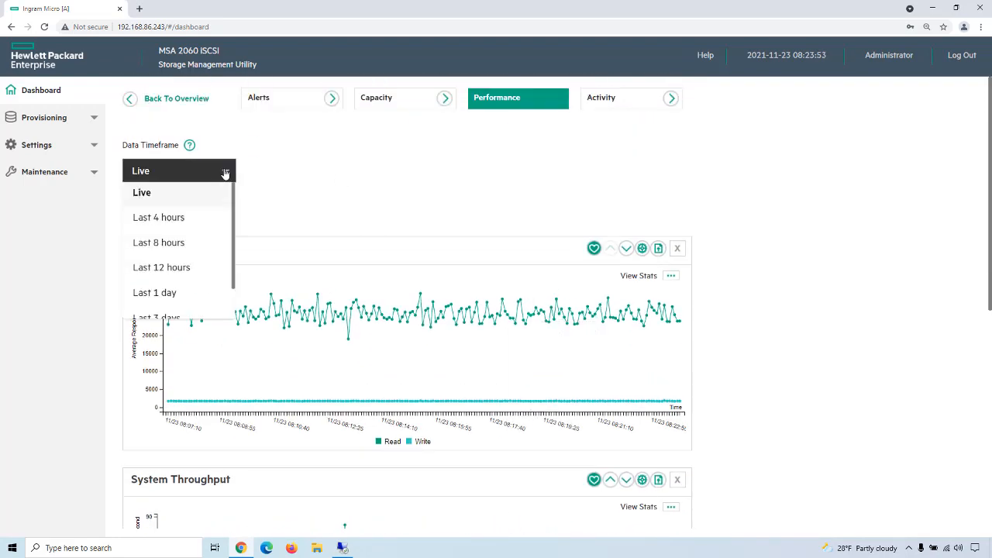
left_click(186, 269)
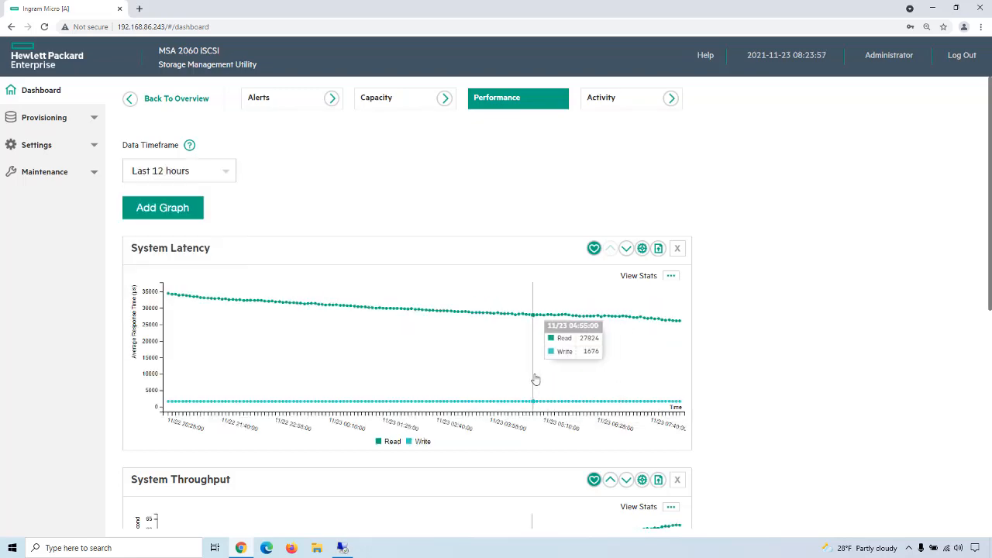
scroll(585, 375, "down", 5)
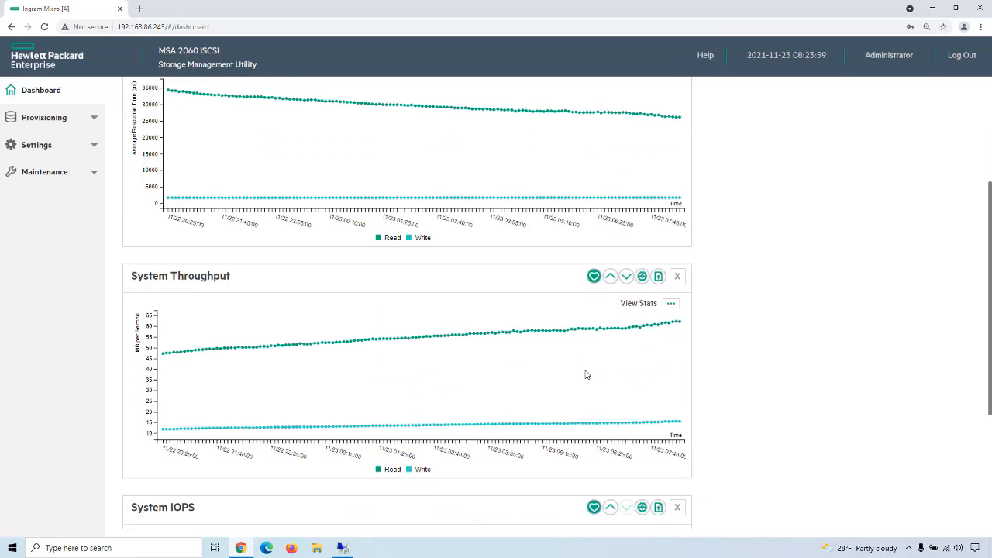
scroll(561, 342, "down", 1)
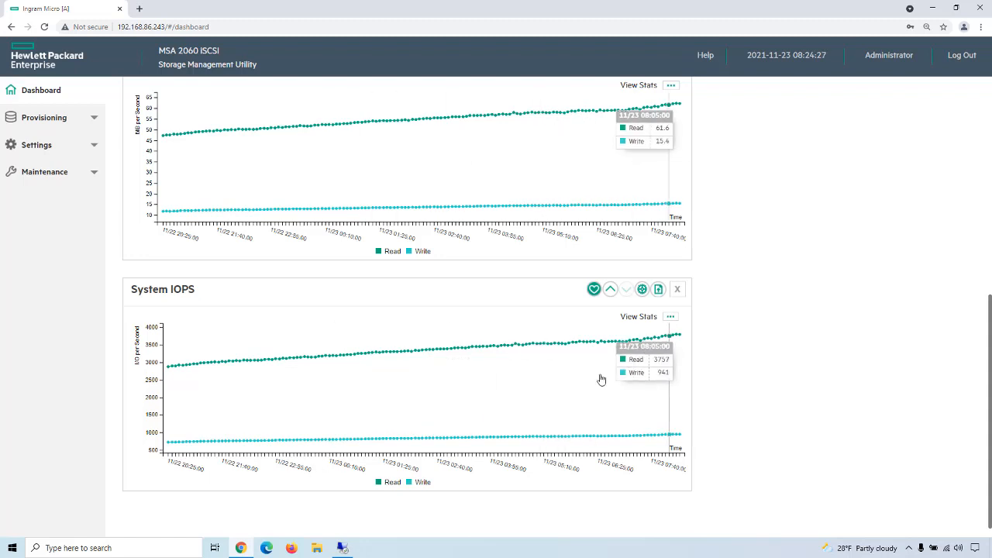
Step: On the remote desktop, stop the Iometer test, record 4093 IOPS for Raid MSA-DP+ SAS +SSD Read in the Notes file, and save it
left_click(342, 547)
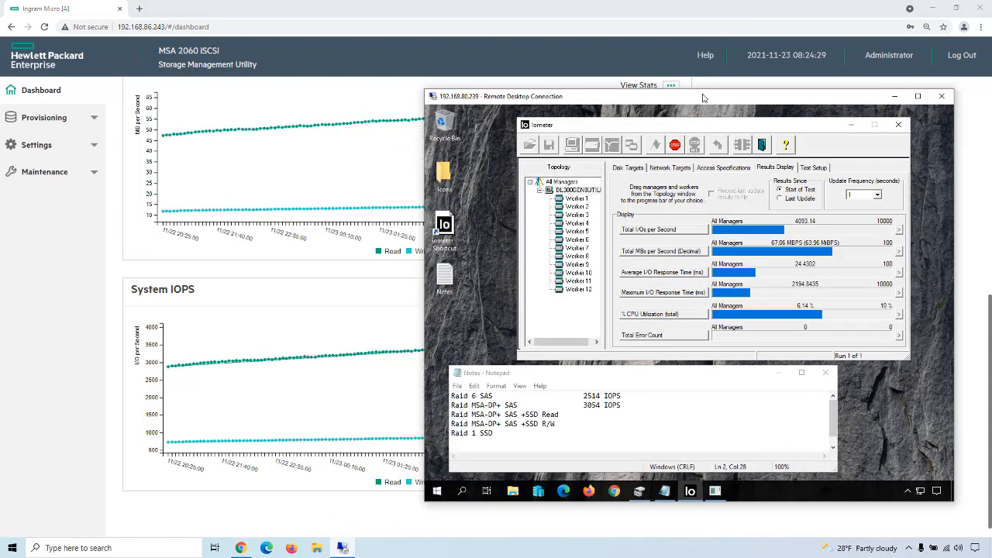
left_click(675, 145)
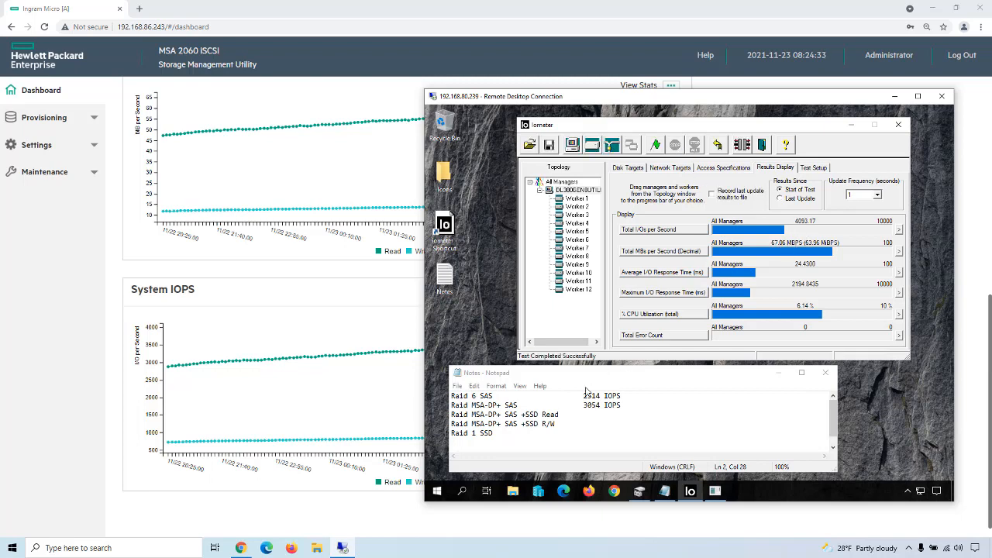
left_click(561, 413)
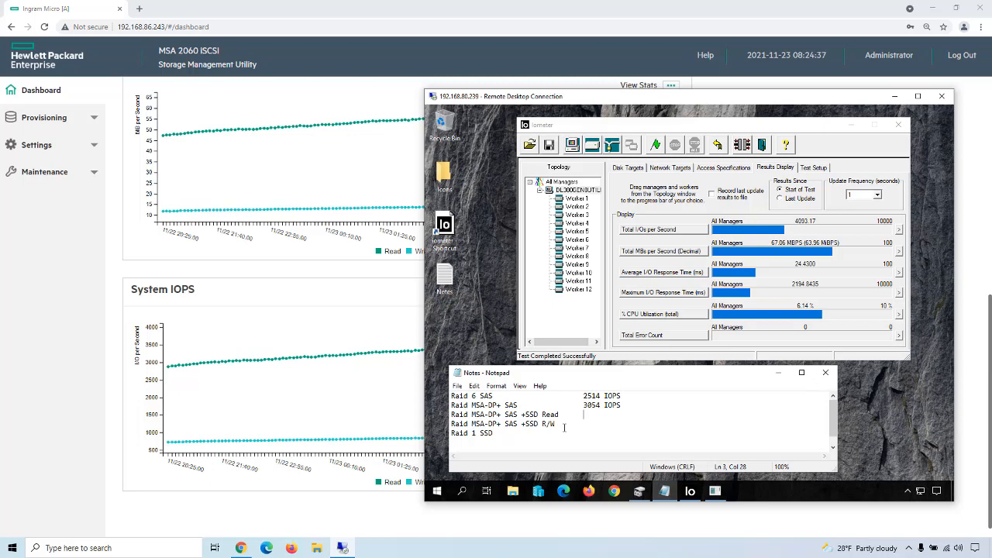
type("4093 IOPS")
left_click(457, 387)
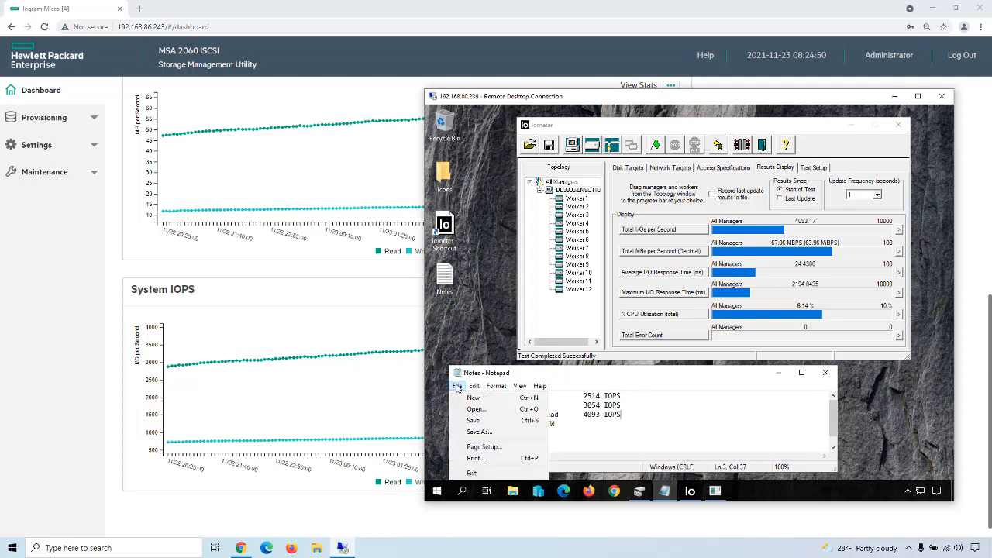
left_click(474, 421)
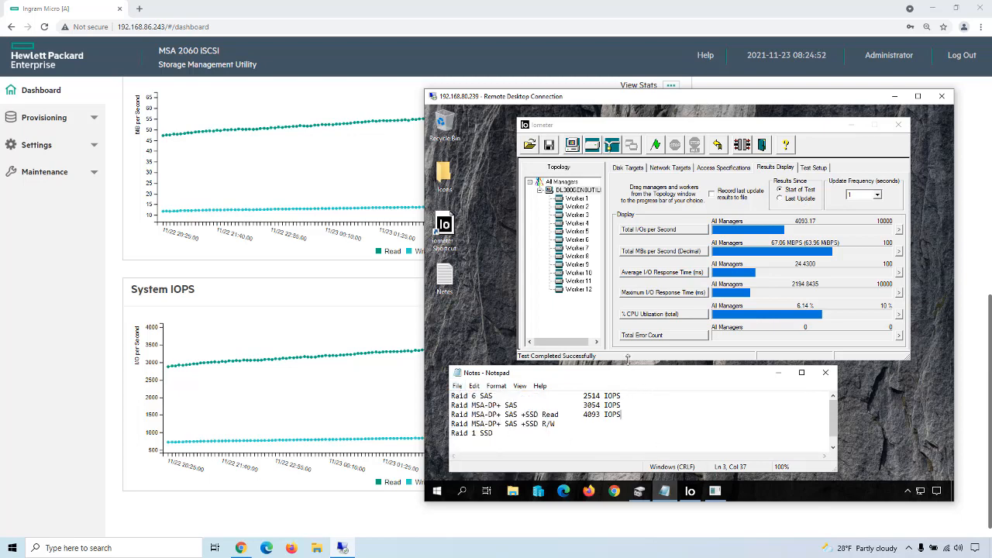
Step: In the Storage Management Utility's storage maintenance, remove the read cache disk group dgA02 from Pool A
left_click(85, 269)
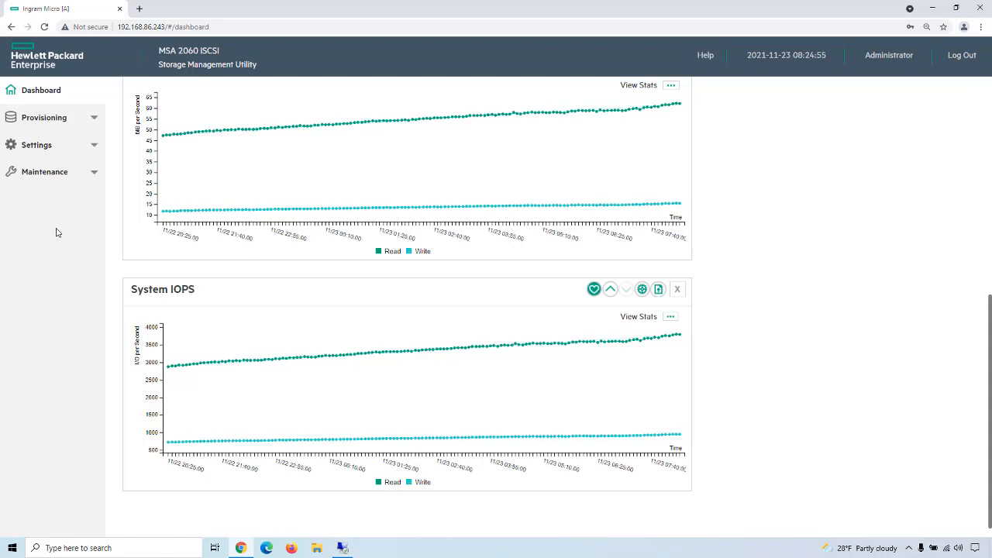
left_click(95, 172)
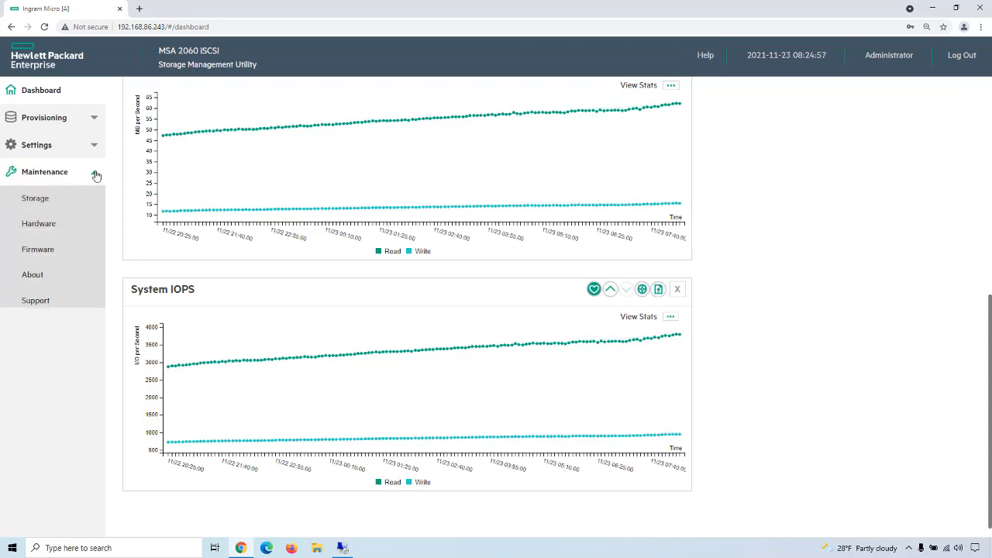
left_click(71, 200)
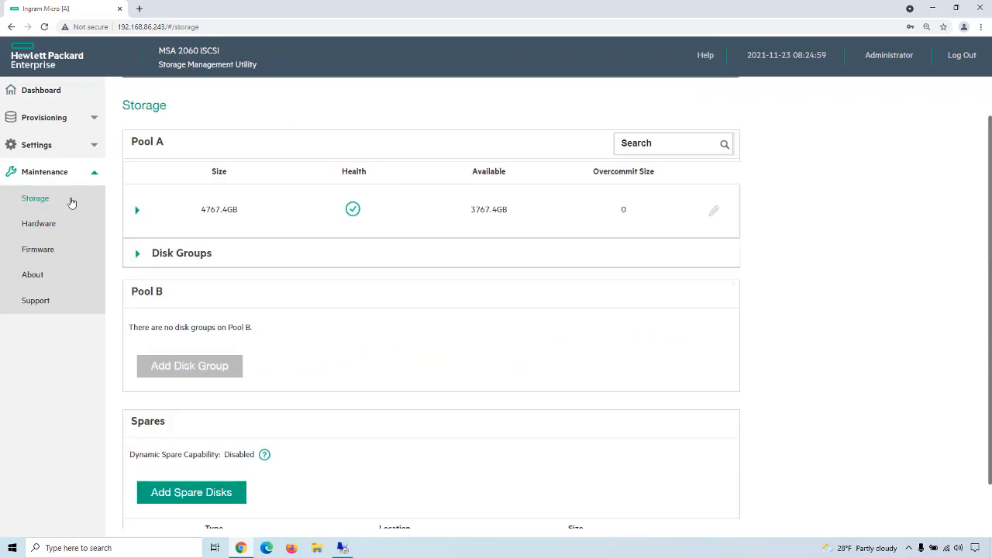
left_click(138, 255)
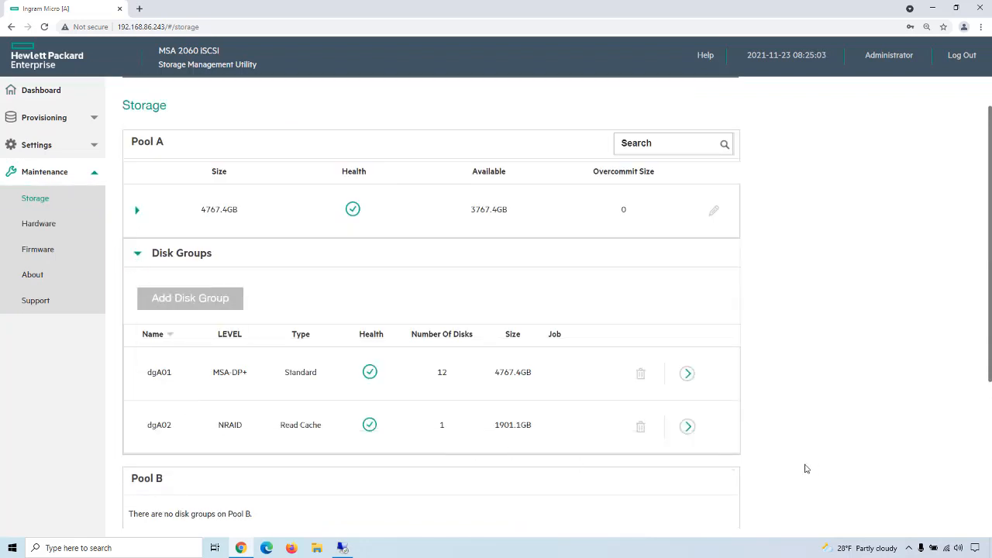
left_click(643, 429)
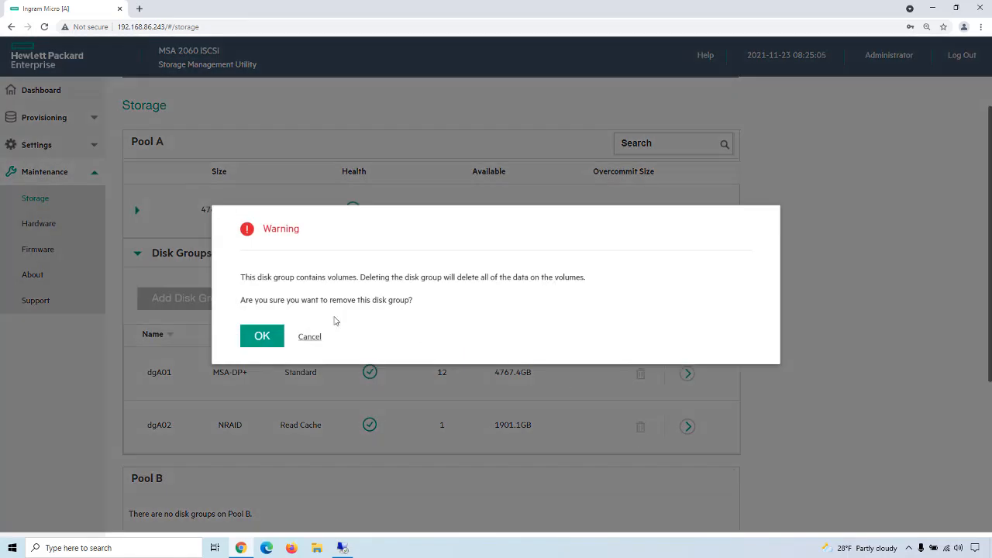
left_click(261, 336)
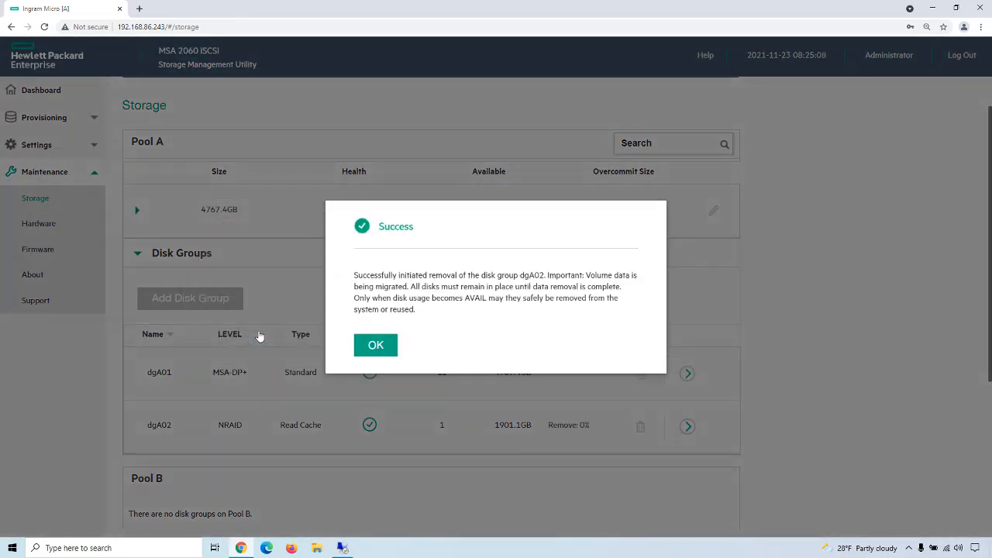
left_click(361, 347)
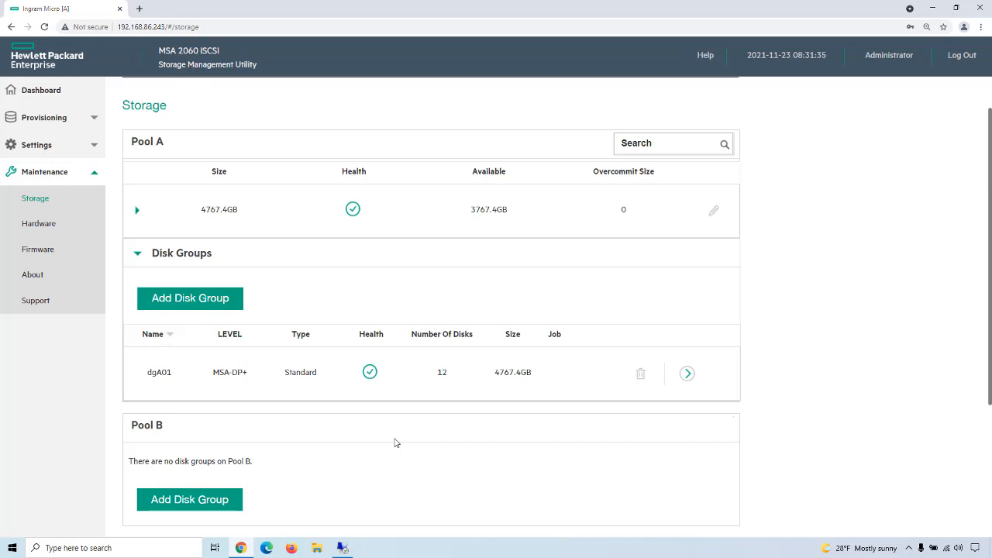
Step: Add a RAID1 disk group to Pool A using both SSD SAS disks at locations 1.1 and 1.2
left_click(192, 304)
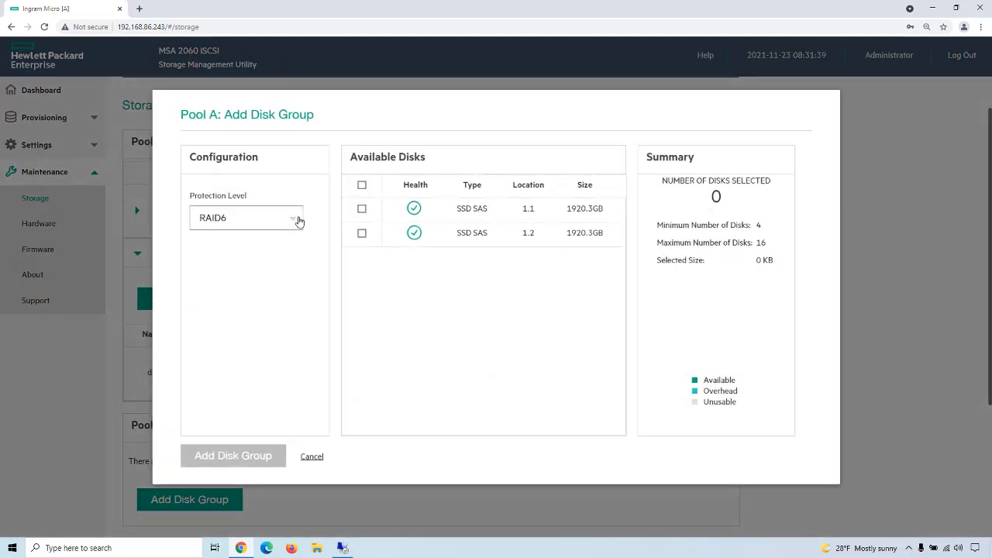
left_click(297, 221)
left_click(212, 314)
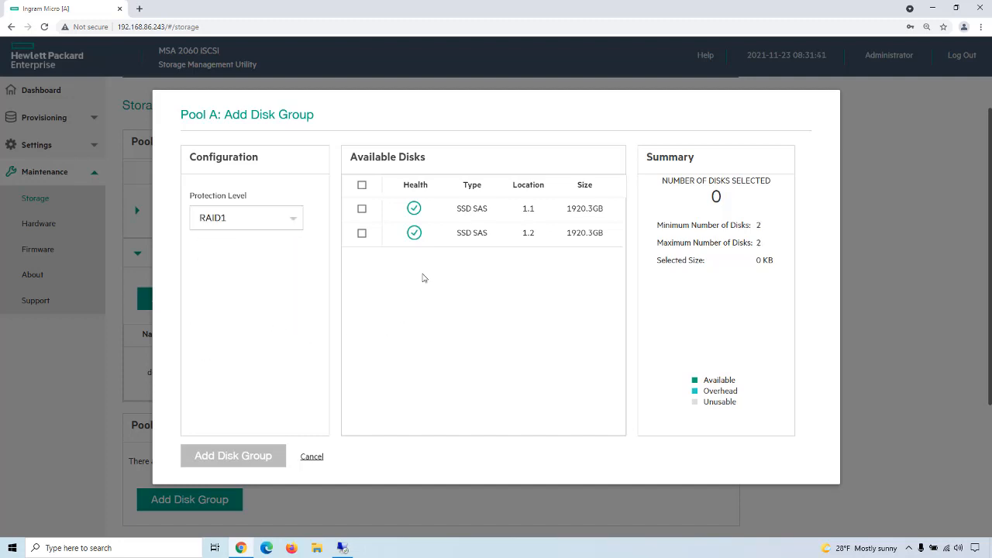
left_click(362, 185)
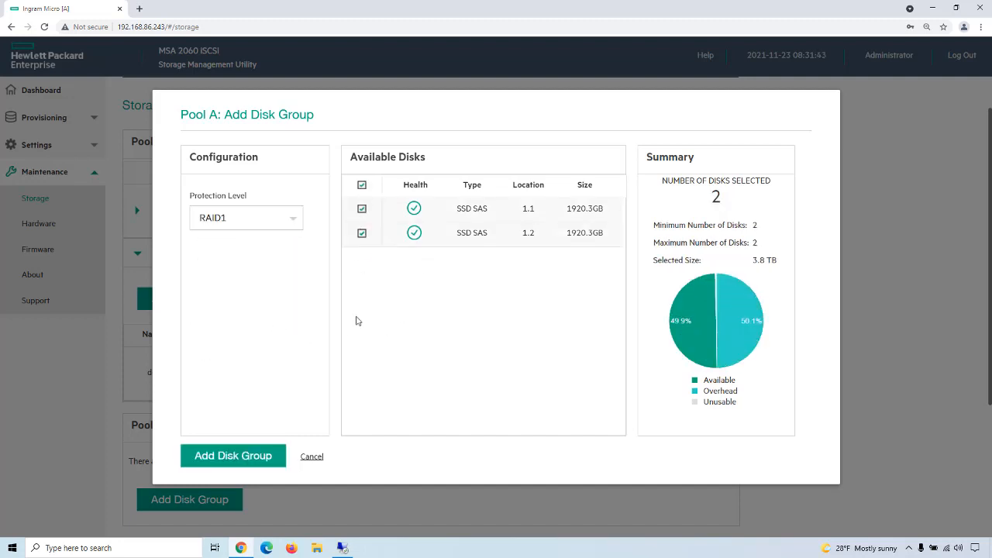
left_click(237, 455)
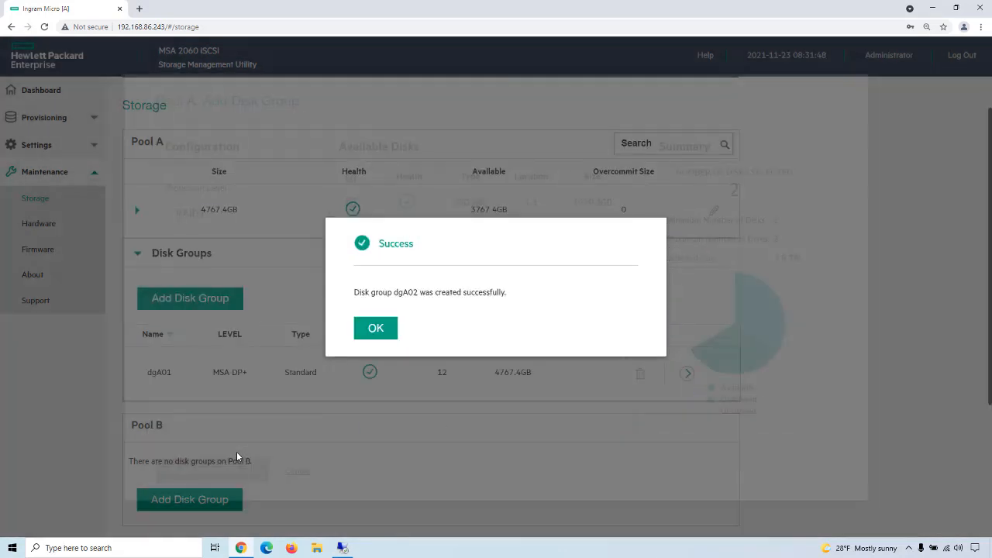
left_click(376, 329)
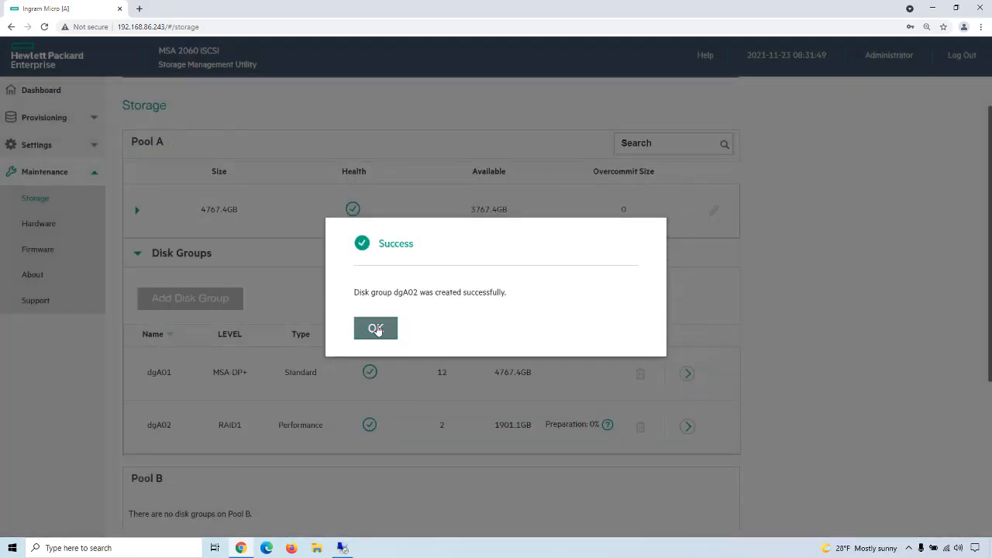
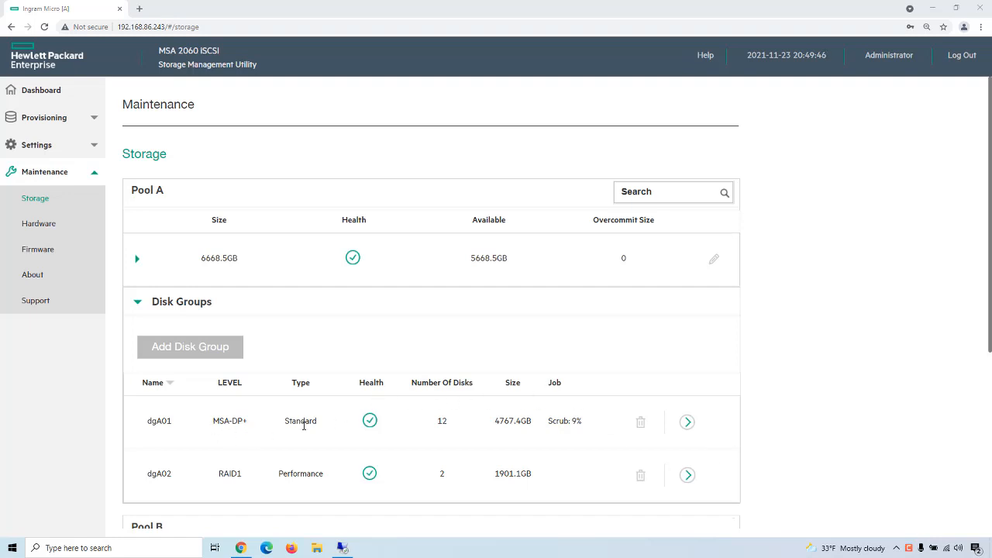
Step: Review the overview details of disk groups dgA01 and dgA02, and check the running Iometer results on the remote desktop
left_click(687, 424)
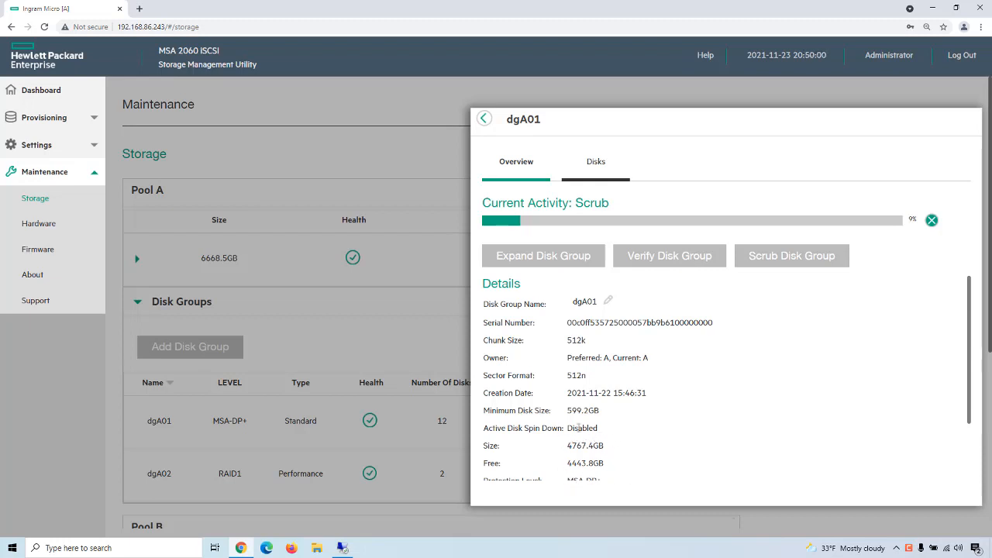
left_click(484, 118)
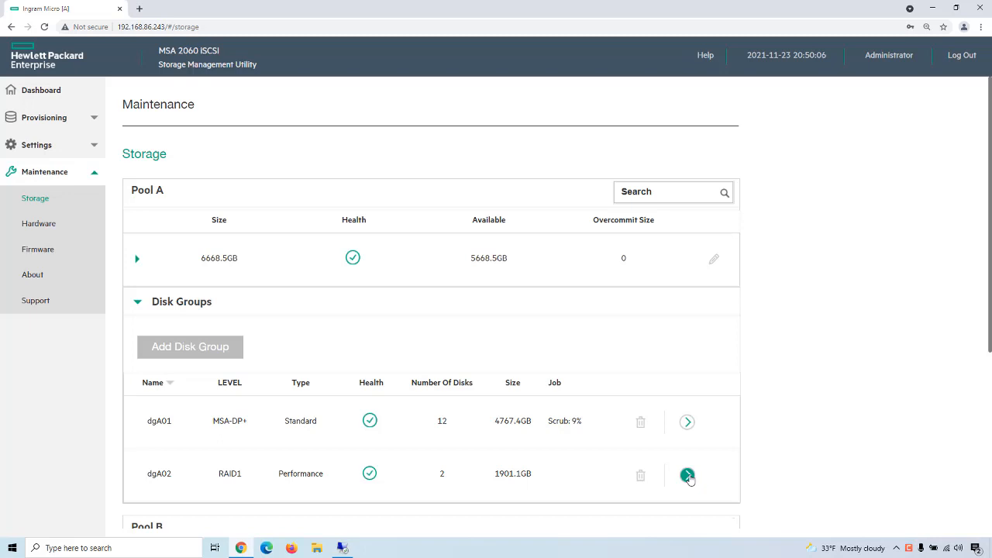
left_click(687, 475)
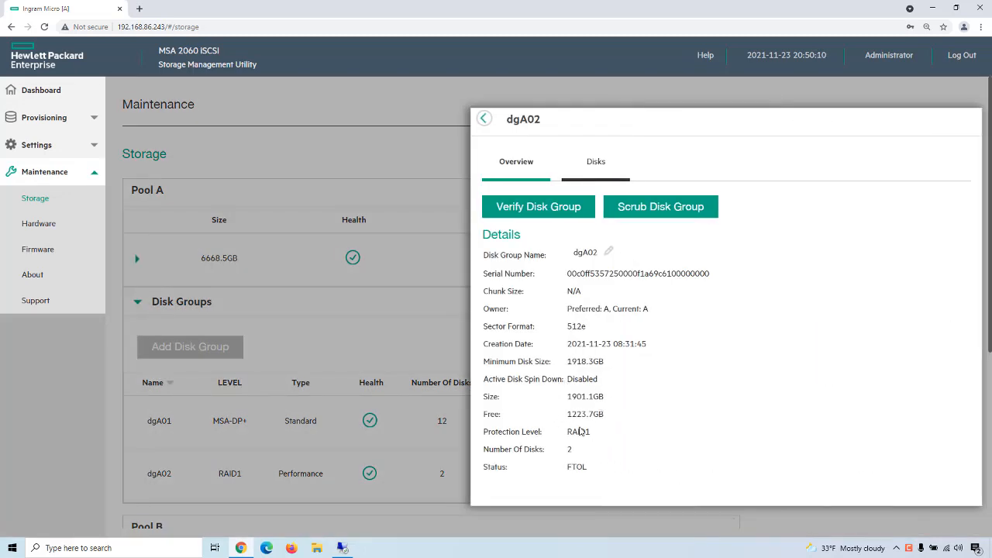
left_click(485, 120)
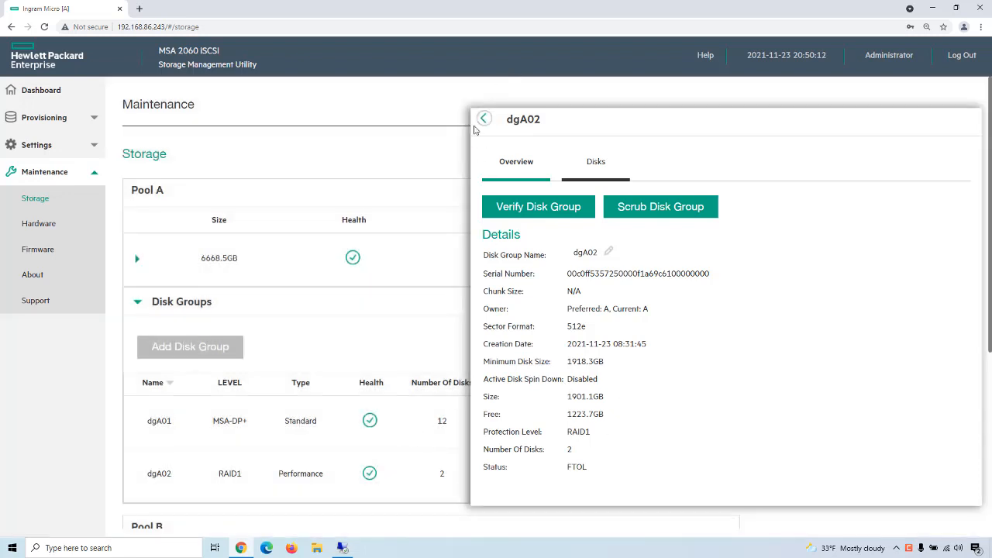
left_click(341, 548)
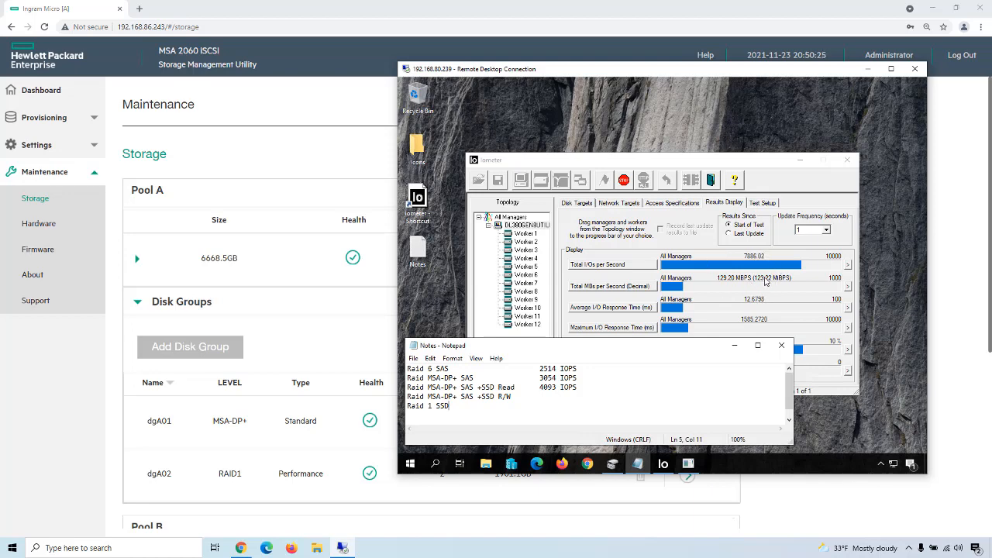
left_click(349, 324)
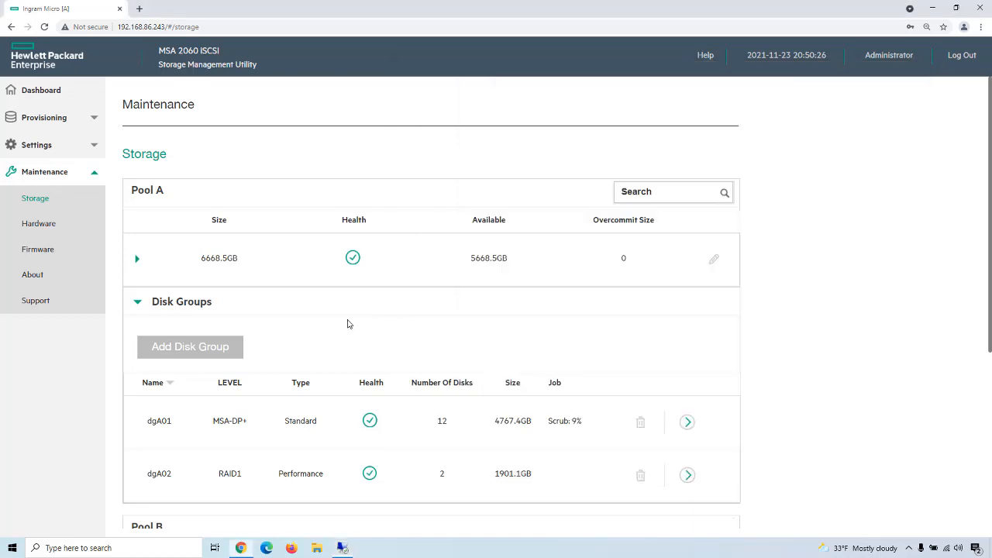
Step: Examine the system latency, throughput and IOPS graphs on the storage array's dashboard
left_click(36, 94)
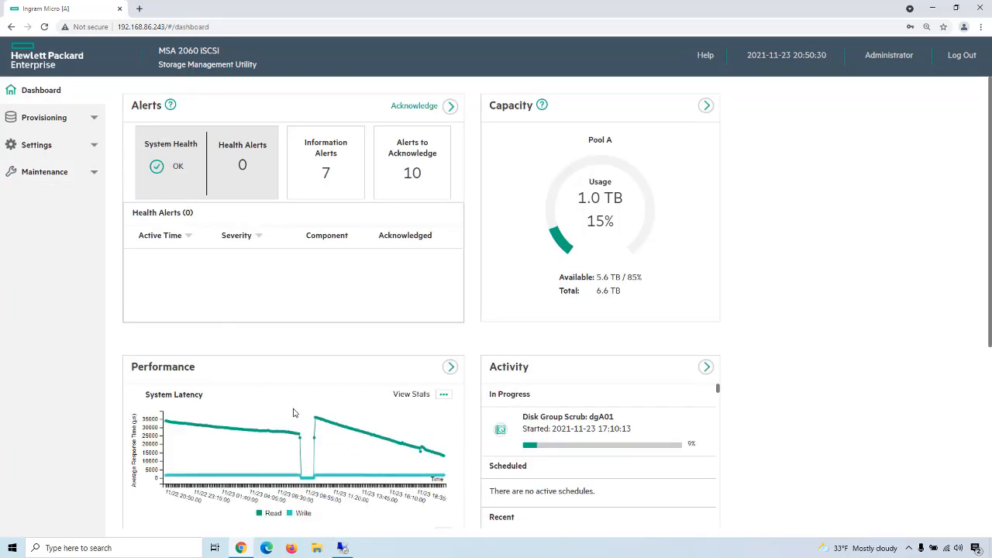
scroll(293, 412, "down", 2)
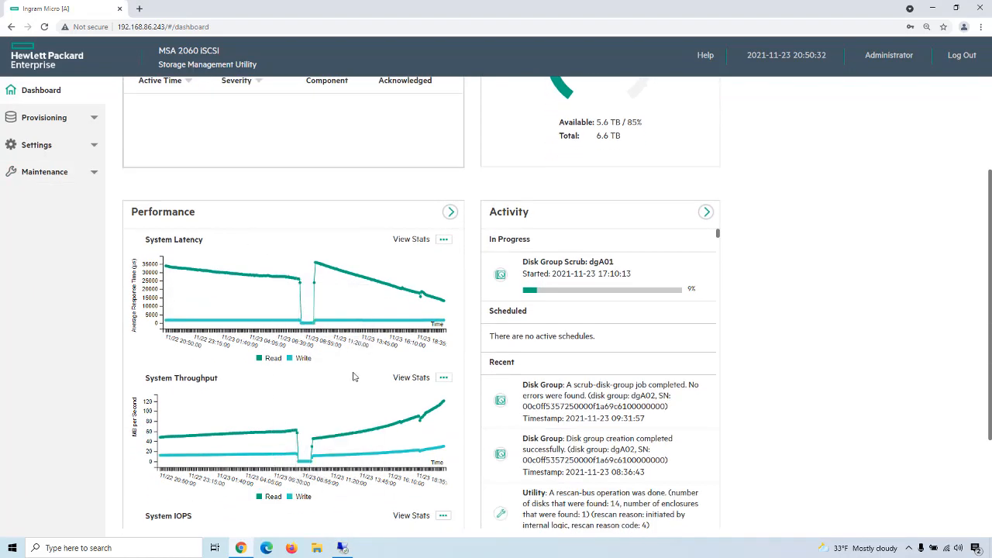
scroll(353, 376, "down", 2)
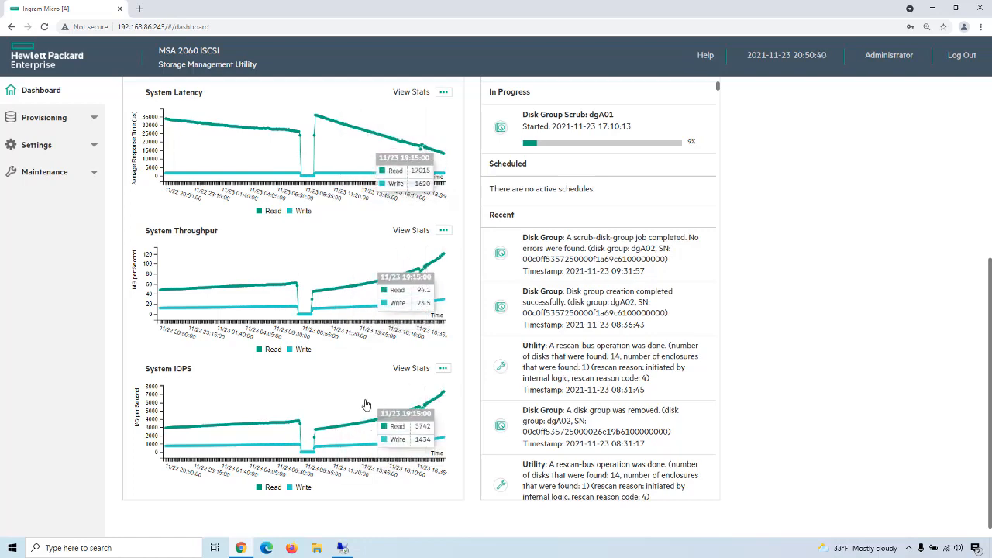
scroll(364, 404, "up", 6)
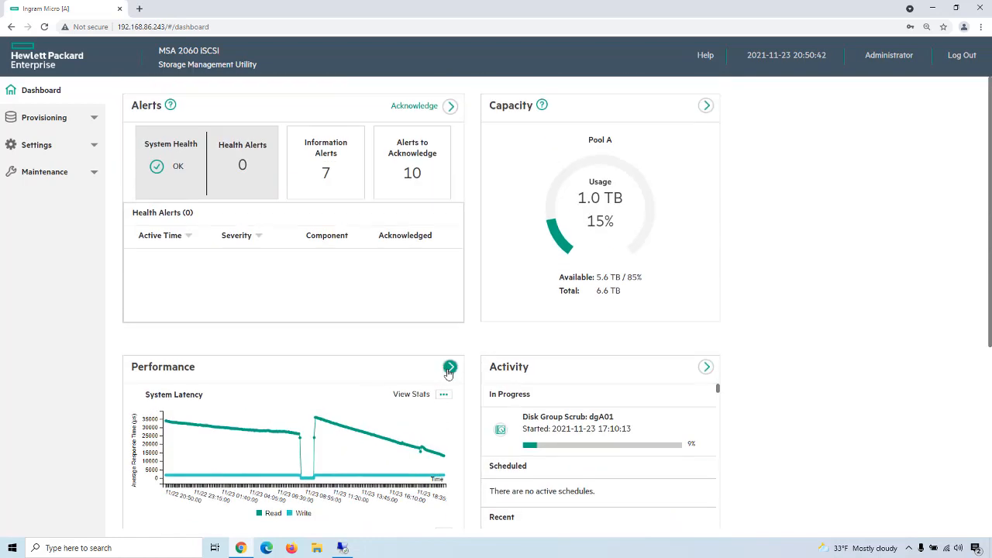
Step: Open the detailed performance view, set the data timeframe to Live, and examine the latency and throughput graphs
left_click(449, 365)
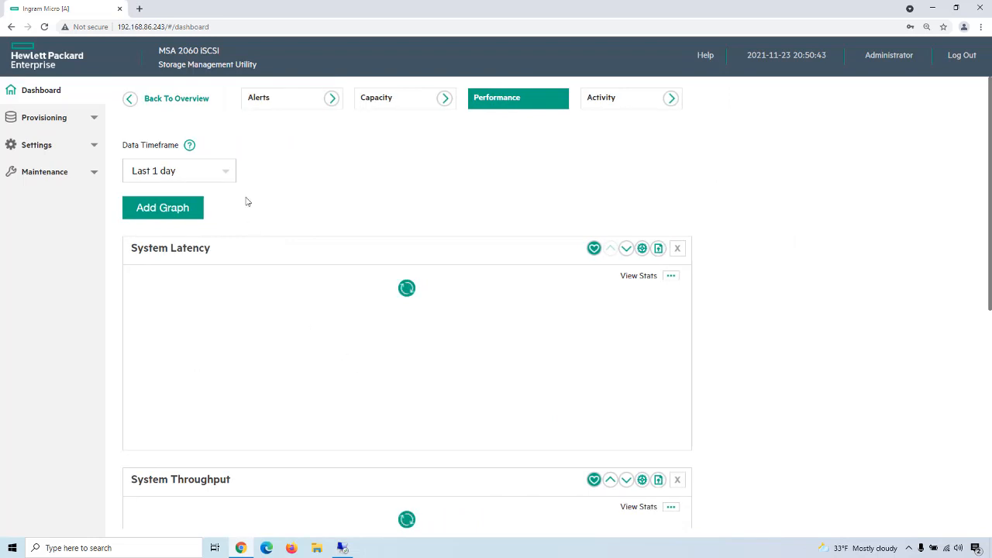
left_click(228, 176)
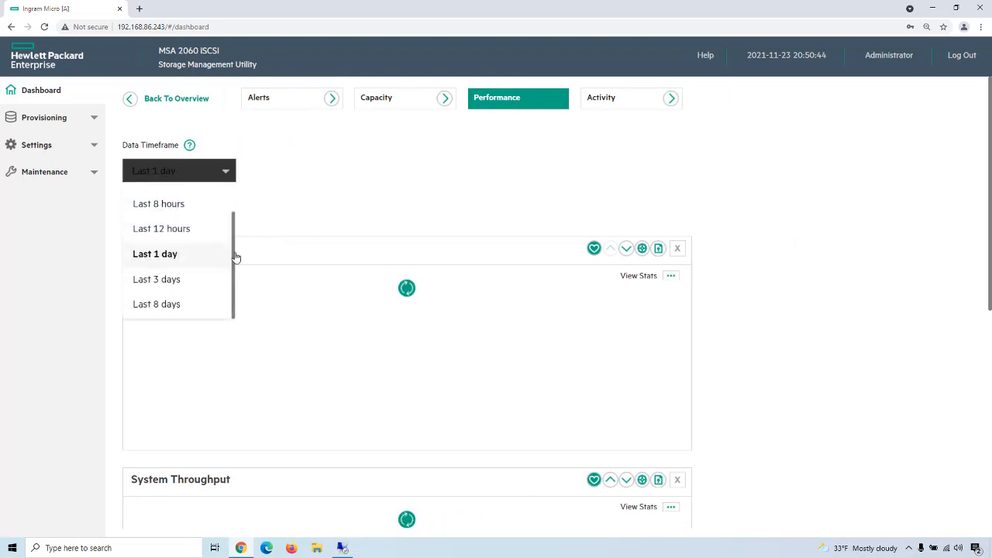
left_click_drag(232, 256, 243, 191)
left_click(178, 198)
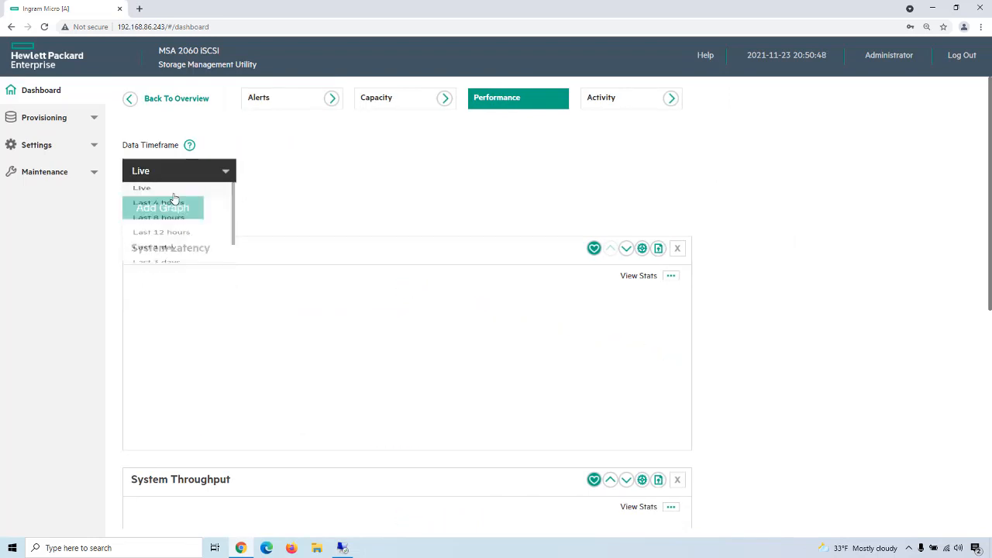
scroll(505, 377, "down", 1)
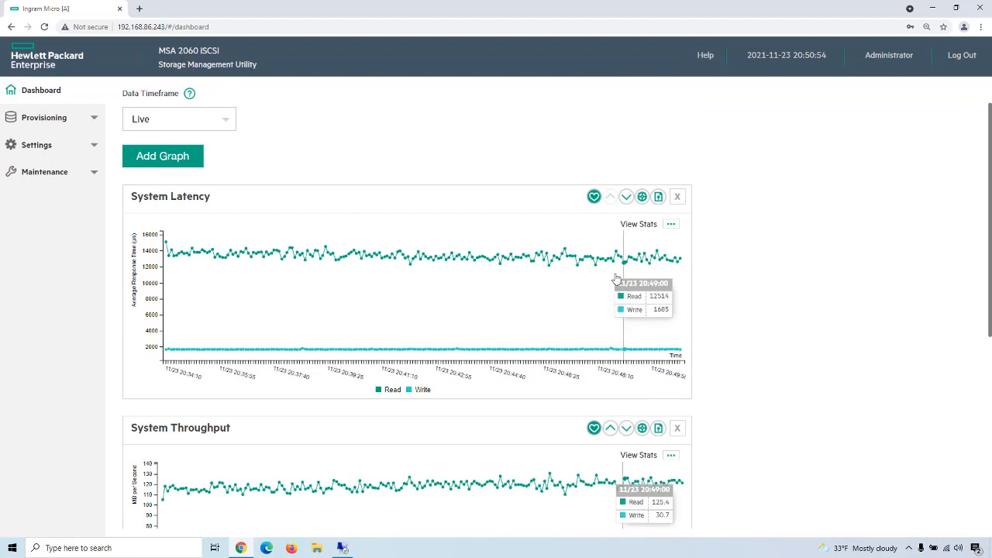
Step: Set the performance data timeframe to Last 8 hours and review the latency, throughput and IOPS graphs
left_click(224, 120)
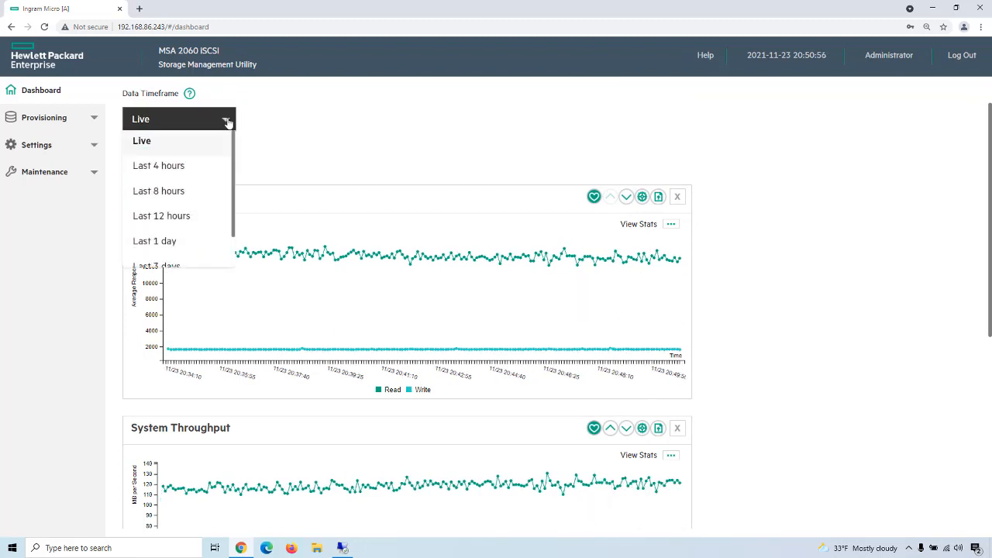
left_click(164, 191)
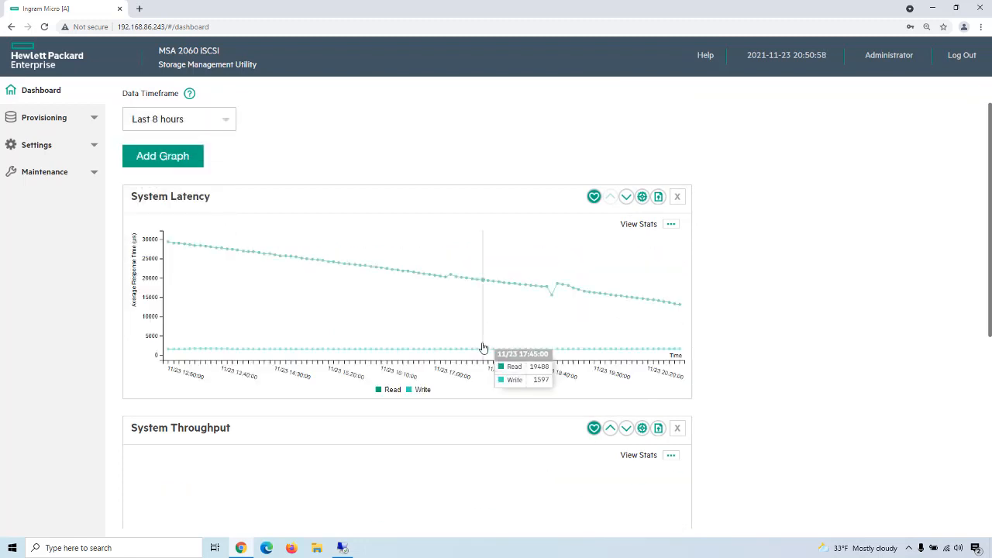
scroll(473, 372, "down", 4)
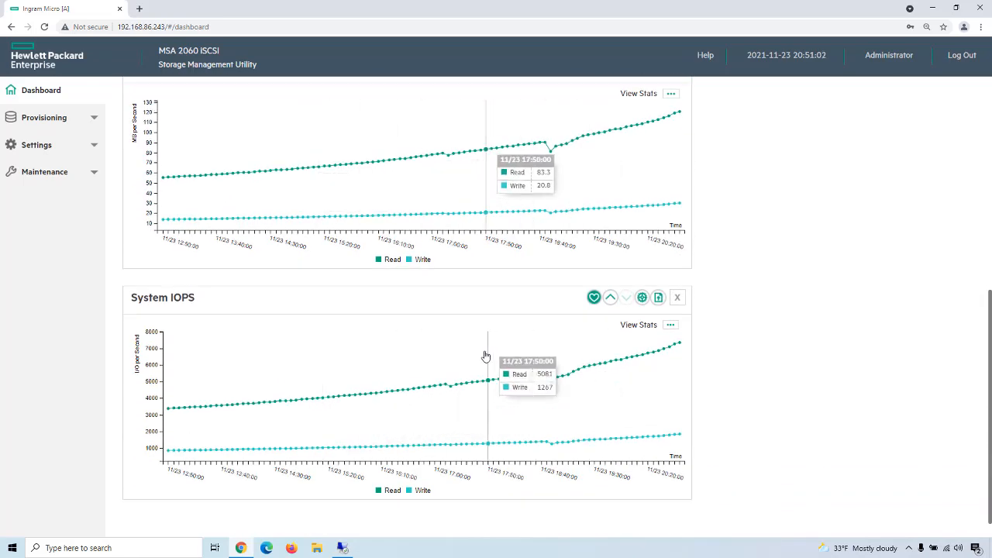
scroll(486, 355, "up", 2)
scroll(486, 355, "up", 4)
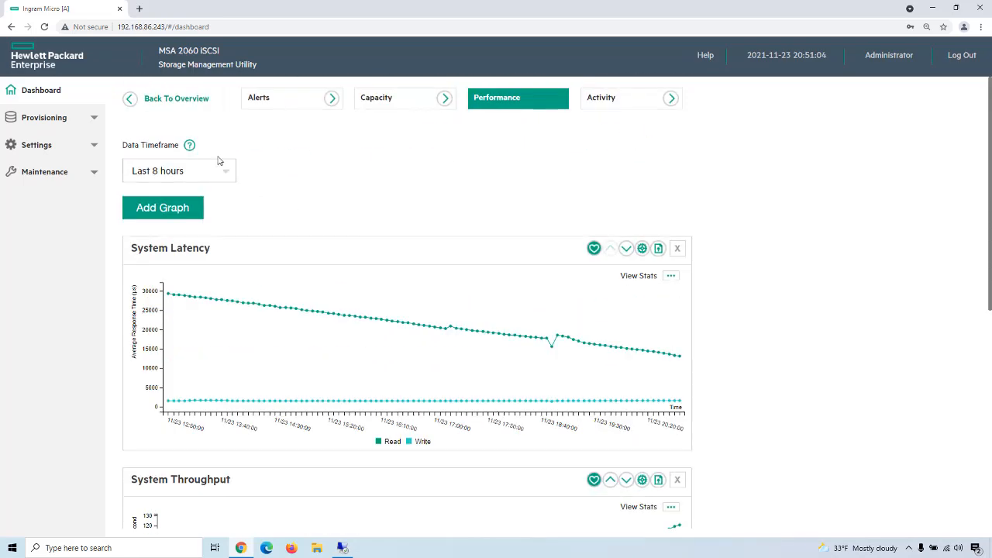
Step: Switch the performance graphs to the Last 12 hours timeframe and examine the latency, throughput and IOPS trends
left_click(230, 172)
left_click(162, 228)
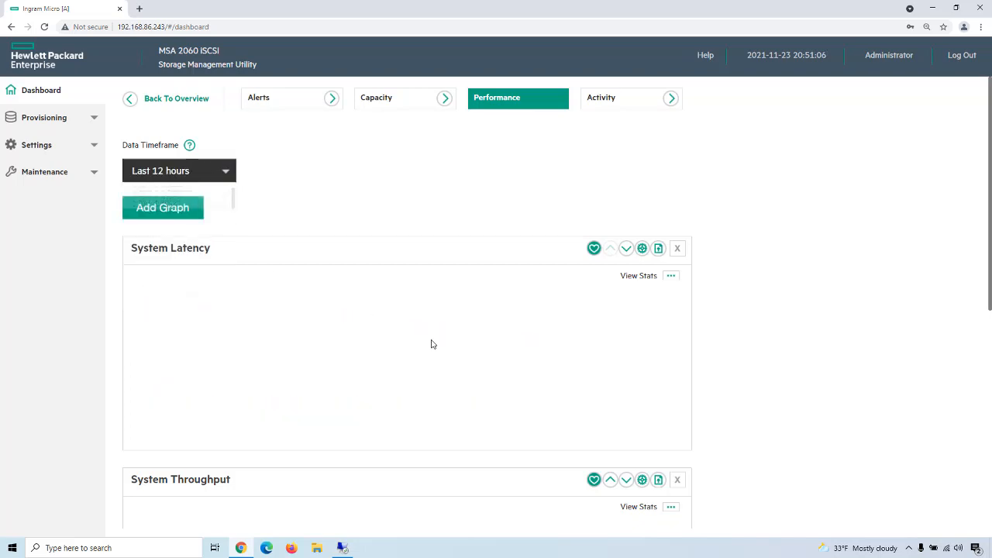
scroll(520, 410, "down", 5)
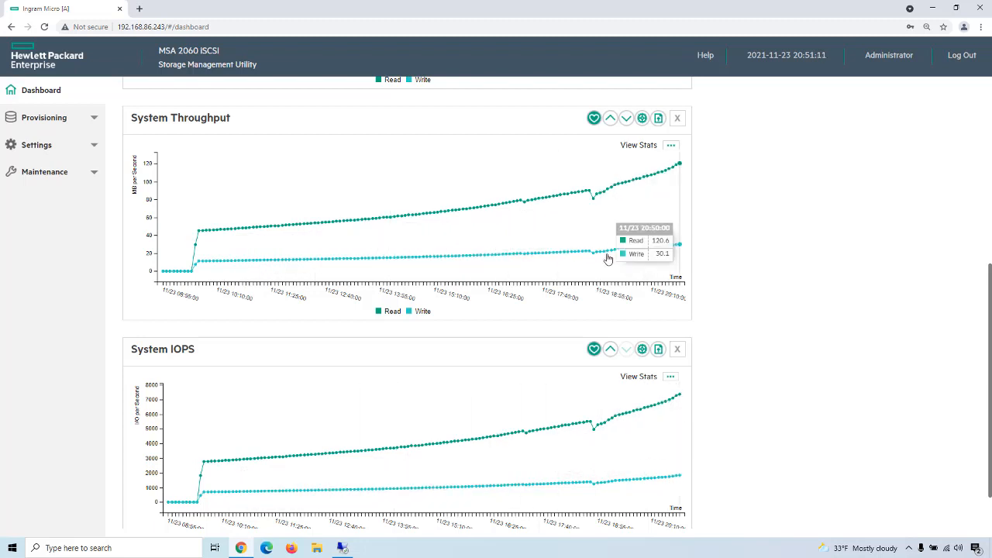
scroll(609, 259, "up", 2)
scroll(609, 258, "up", 3)
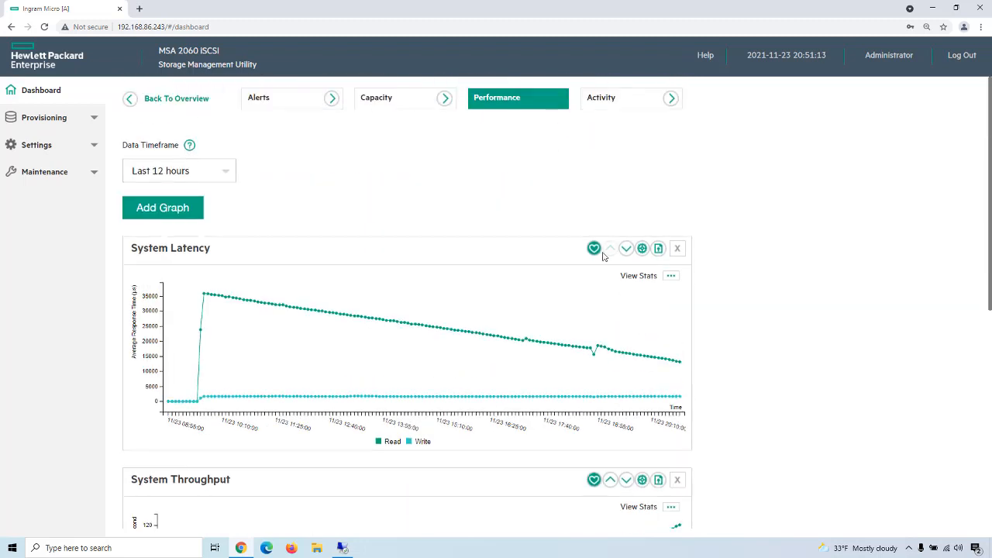
Step: Change the data timeframe to Last 1 day and compare the throughput and IOPS trends across the configuration changes
left_click(224, 173)
left_click(157, 254)
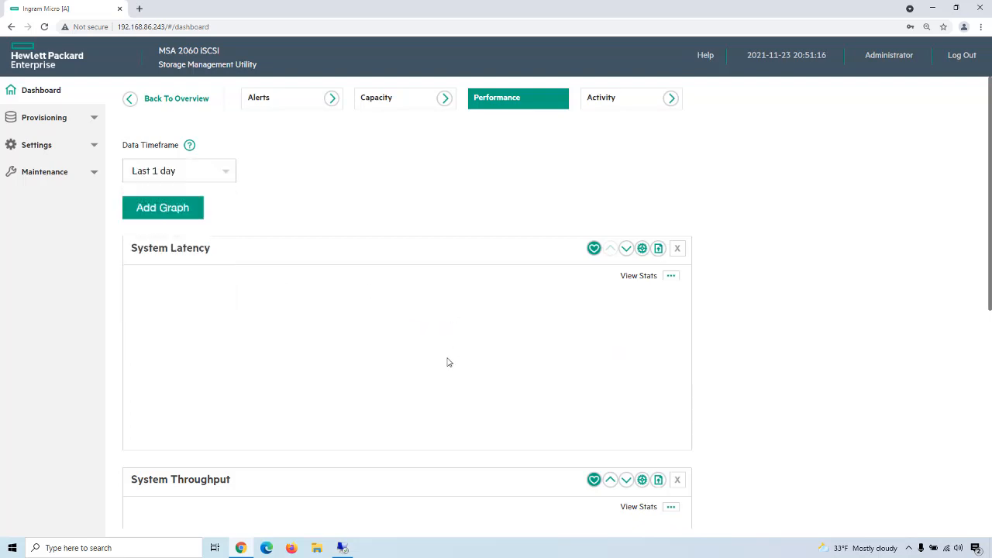
scroll(447, 380, "down", 1)
scroll(444, 378, "down", 4)
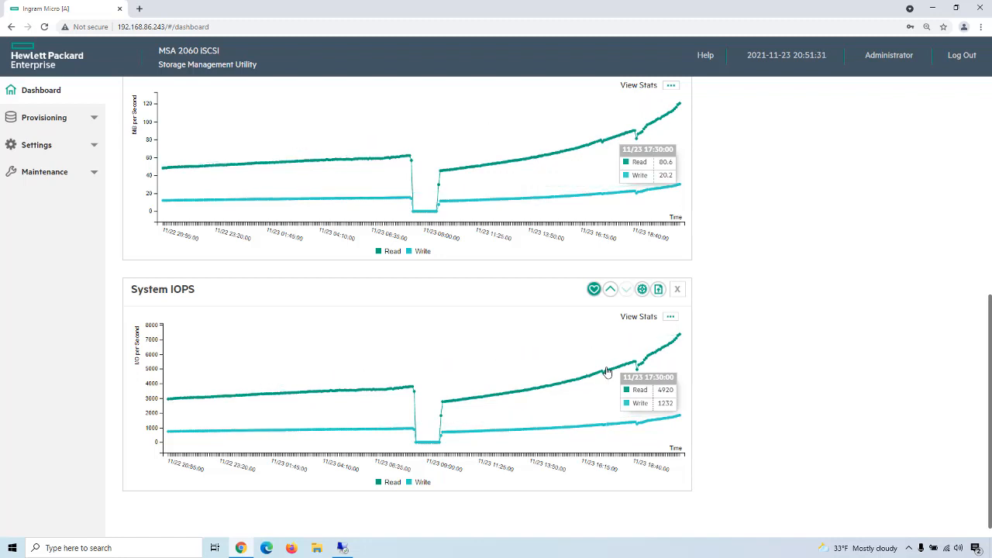
Step: On the remote desktop, stop the Iometer test and record 7902 IOPS for Raid MSA-DP+ SAS +SSD R/W in the Notes file
left_click(341, 548)
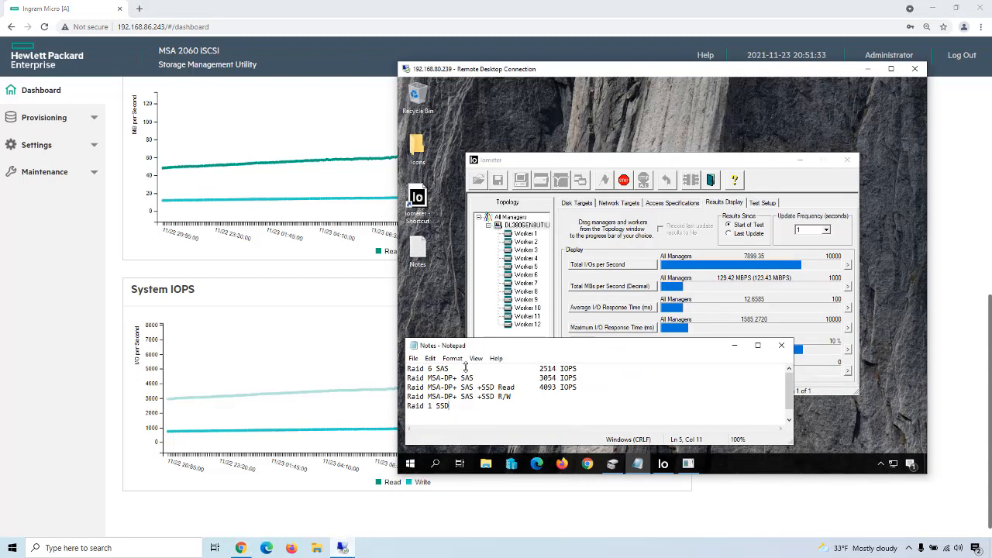
left_click(624, 181)
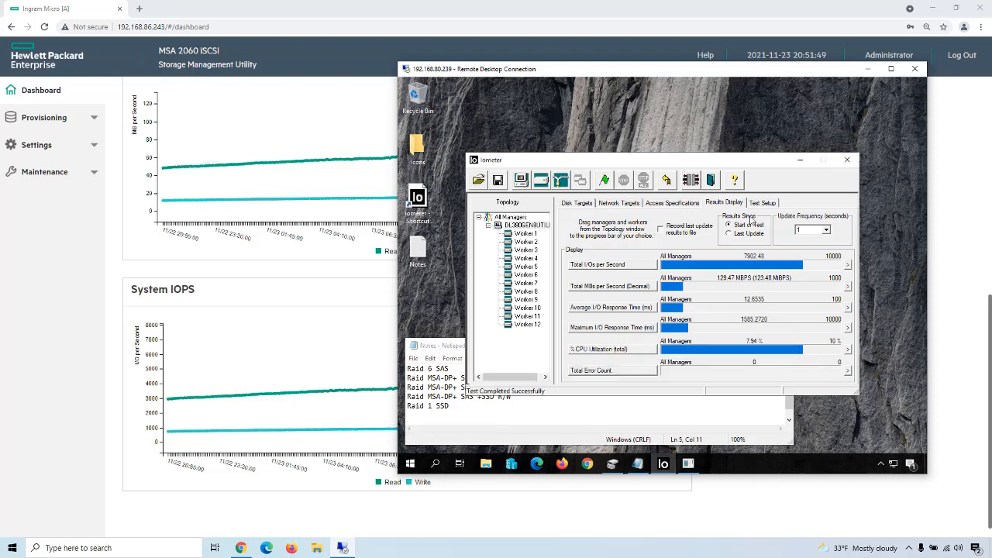
left_click(643, 411)
left_click(521, 401)
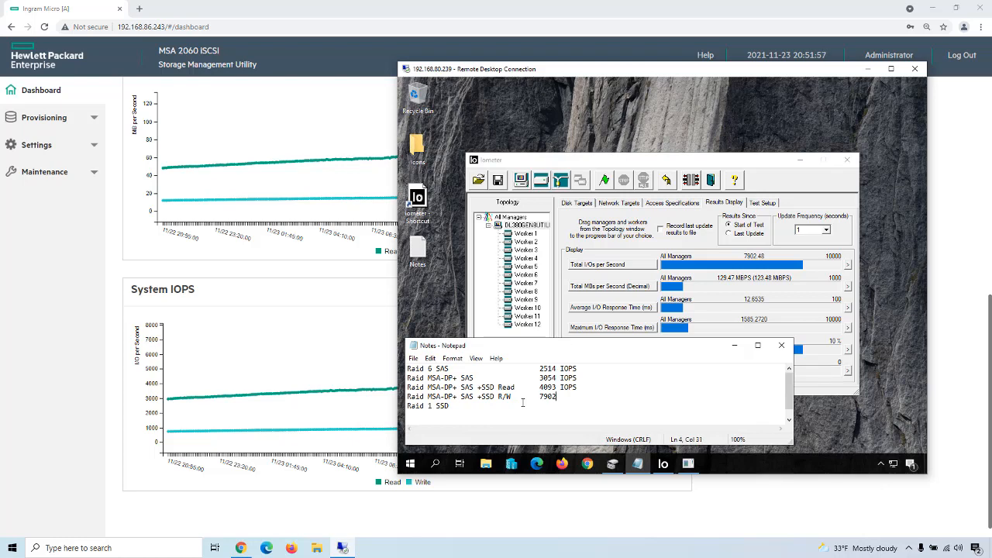
type("7902 IOPS")
Step: In the Storage Management Utility's storage maintenance, remove the MSA-DP+ disk group dgA01 from Pool A, accepting the volume data warning
left_click(93, 178)
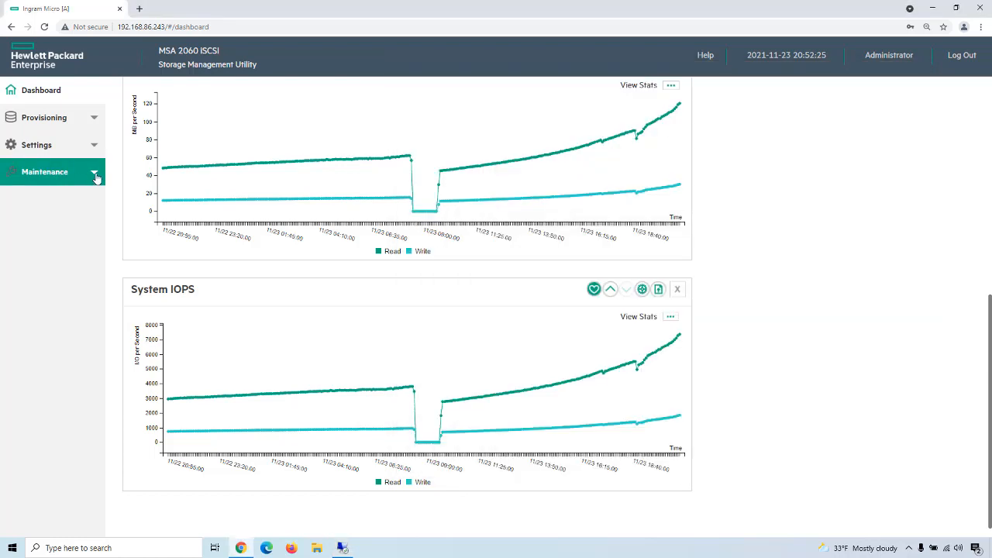
left_click(95, 175)
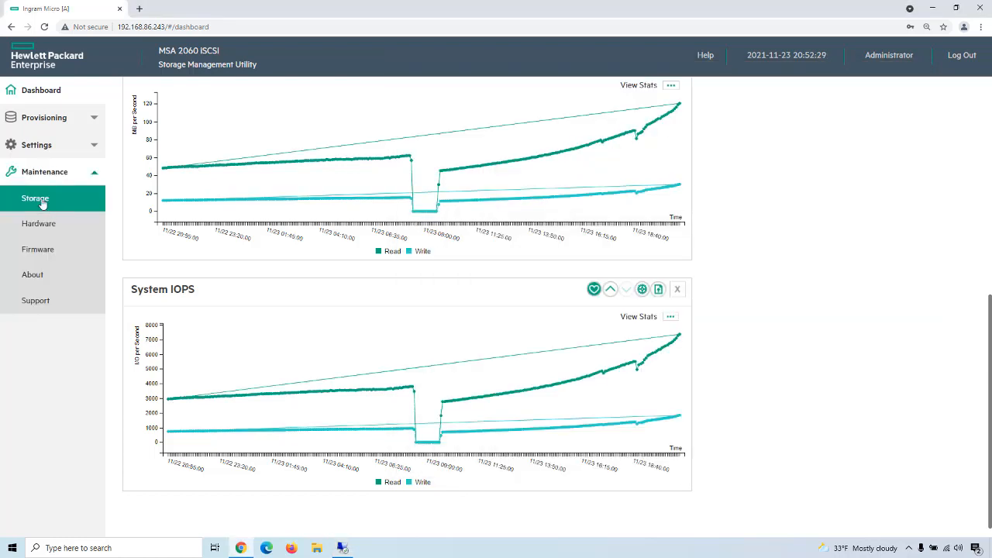
left_click(41, 203)
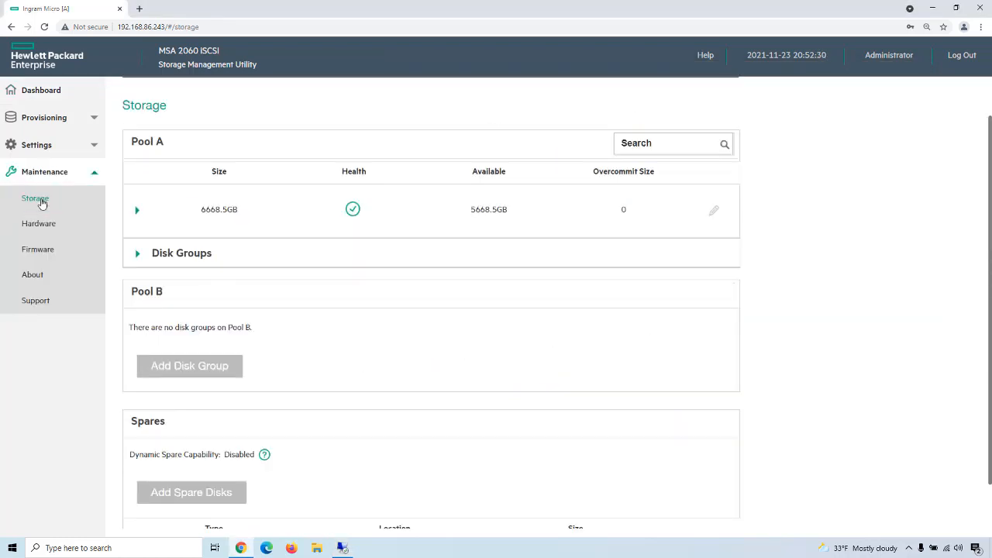
left_click(138, 255)
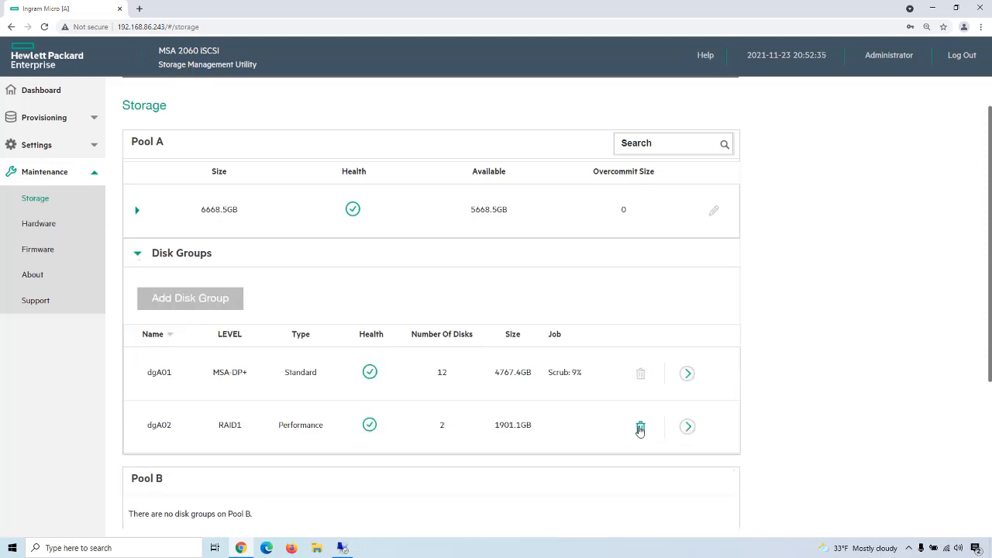
left_click(641, 376)
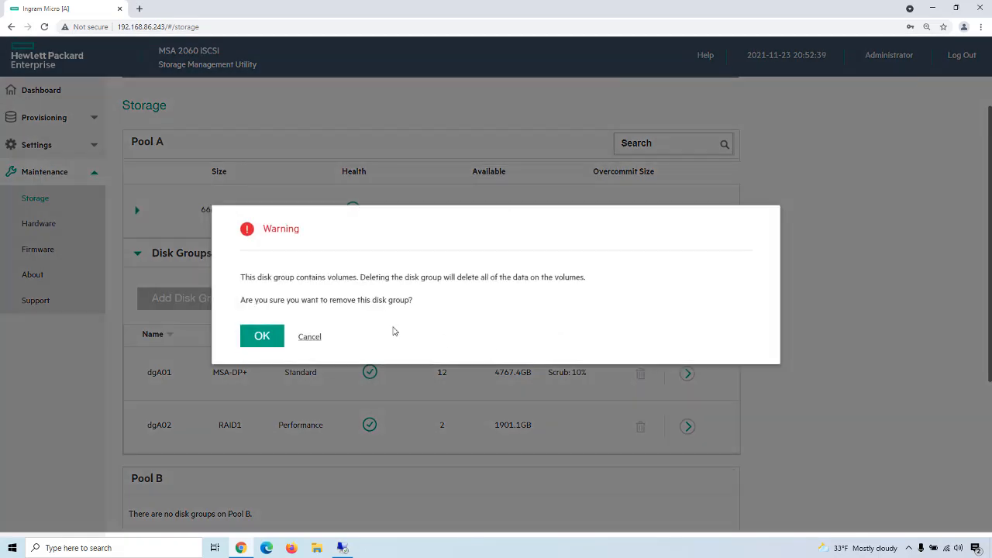
left_click(265, 337)
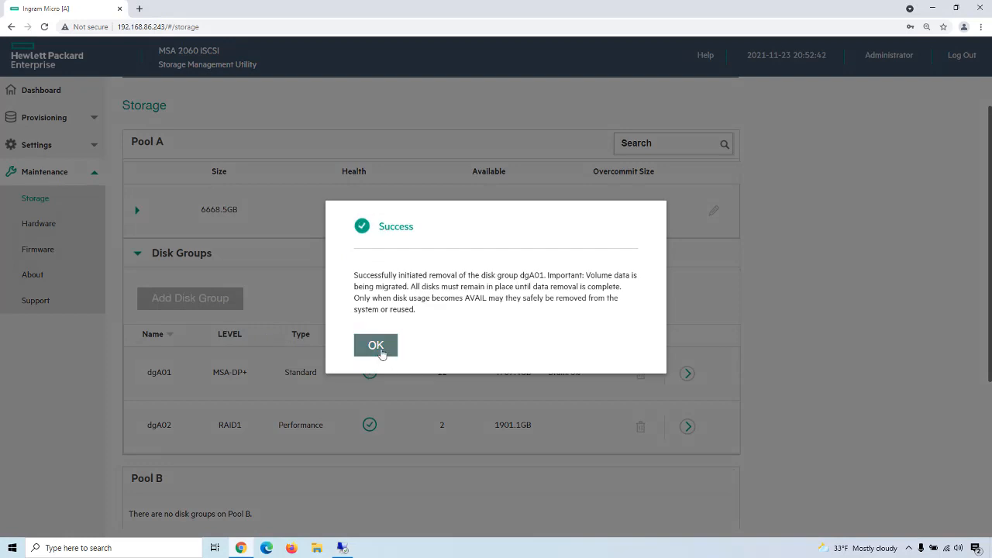
left_click(379, 346)
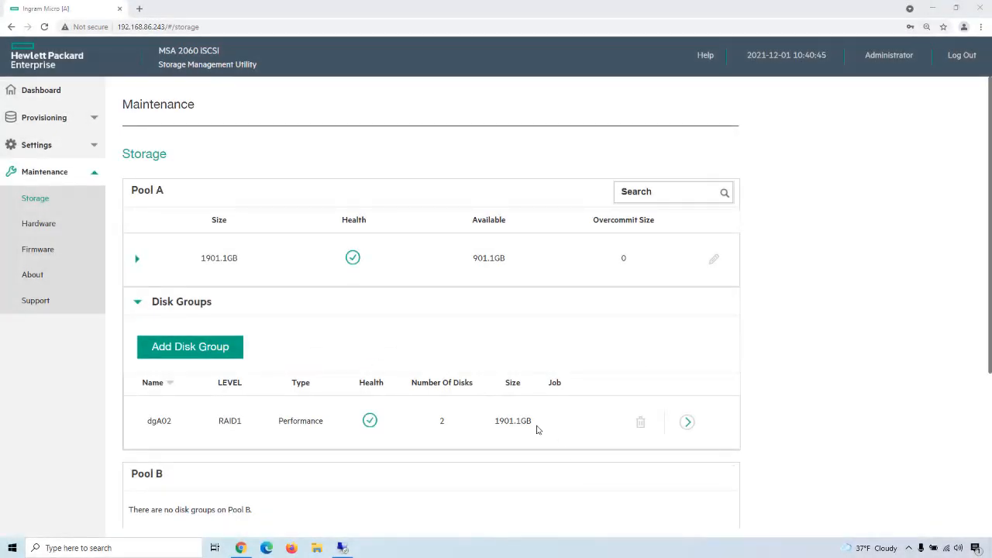
Step: Check the running Iometer results for the RAID1 SSD configuration on the remote desktop, and return to the Storage Management Utility
left_click(343, 546)
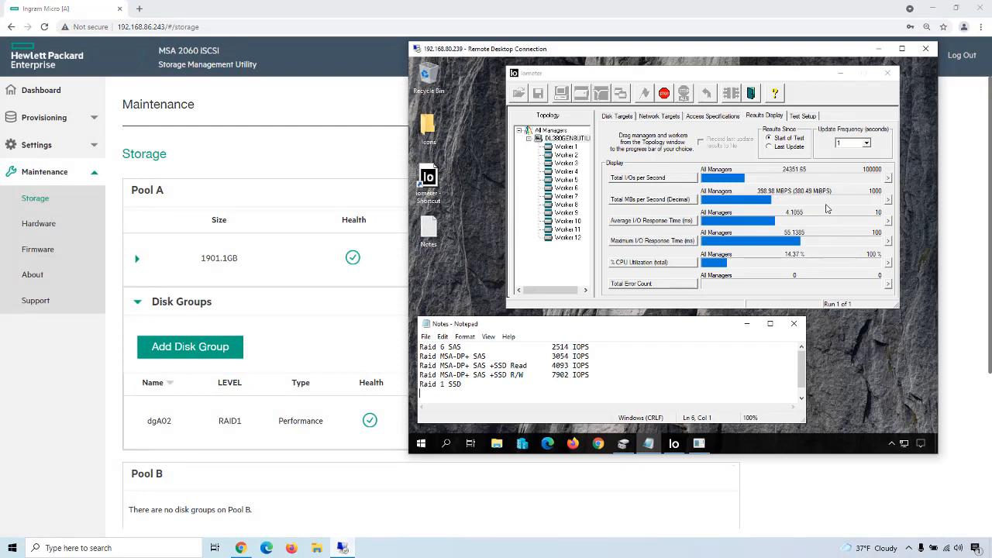
left_click(322, 488)
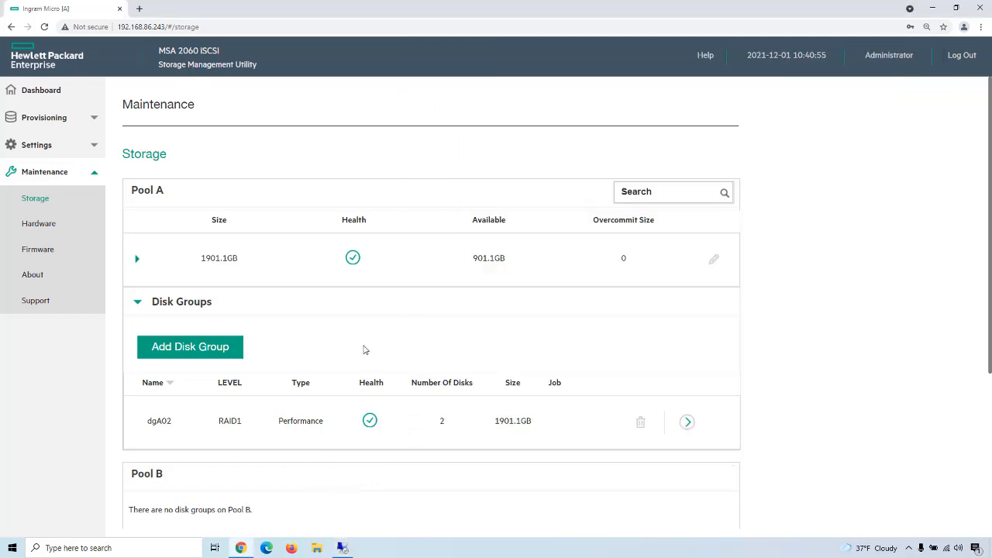
Step: Open the dashboard's detailed performance view and examine the live system latency, throughput and IOPS graphs
left_click(42, 91)
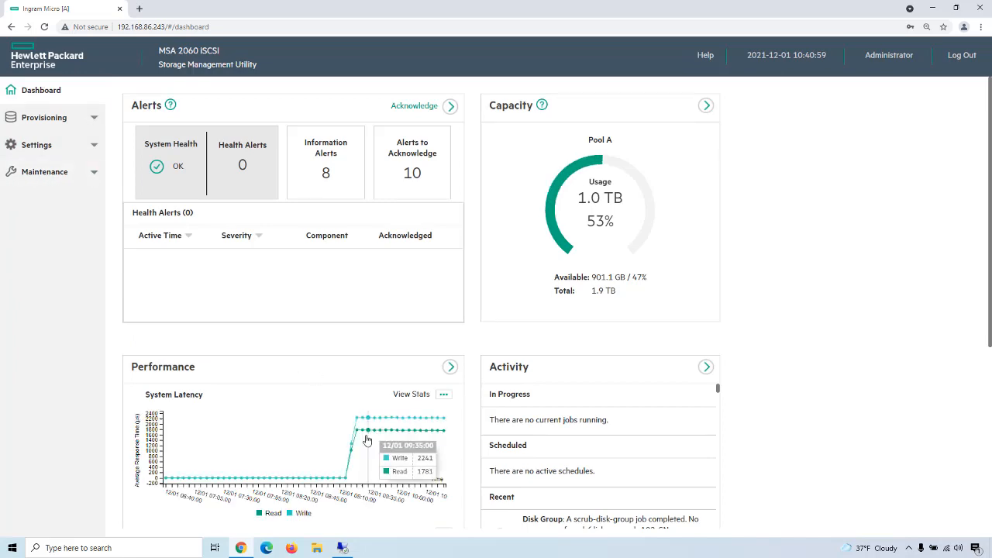
scroll(332, 368, "down", 2)
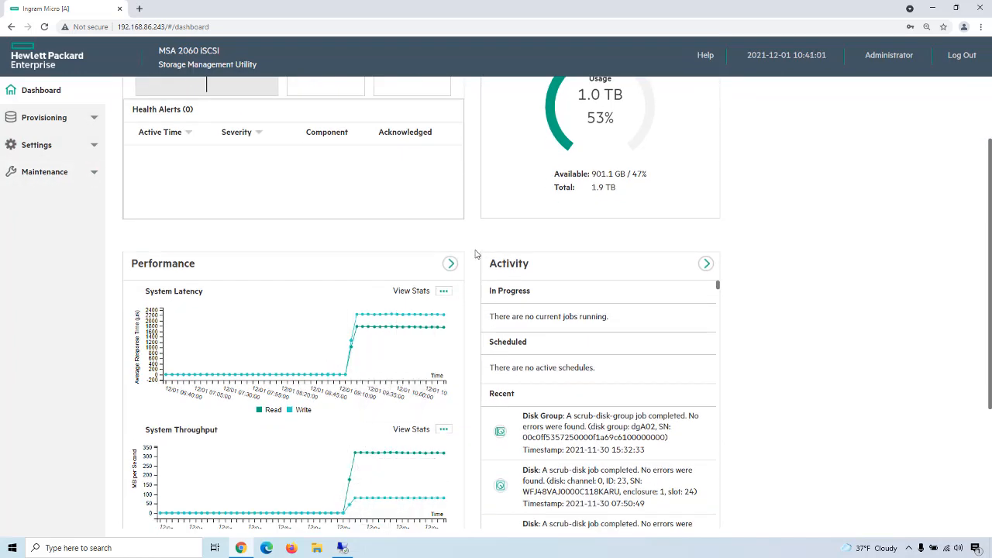
left_click(450, 264)
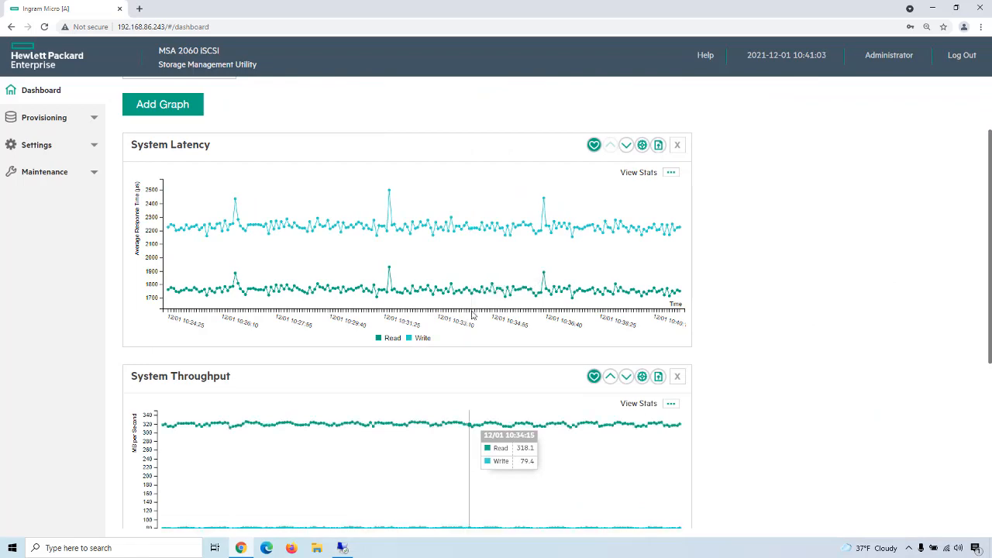
scroll(463, 313, "down", 2)
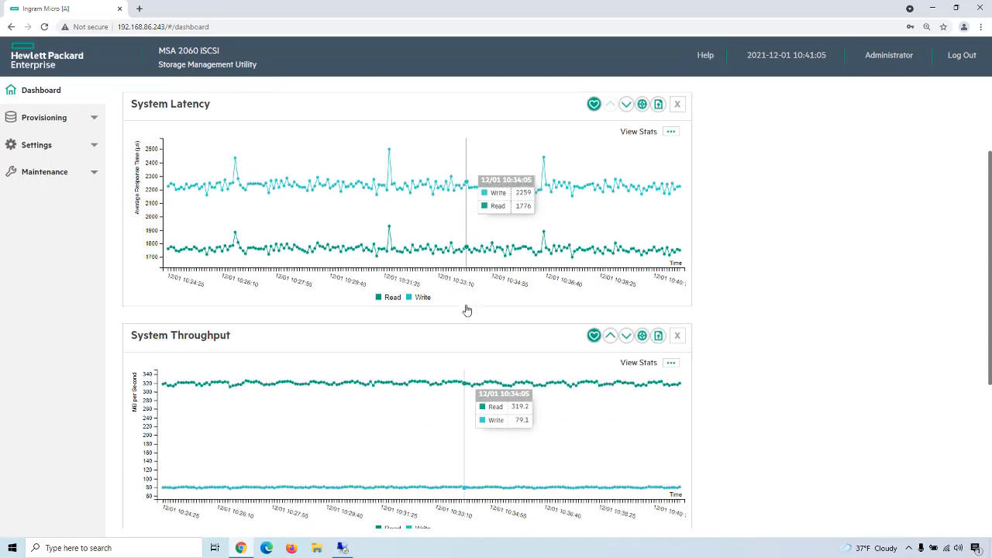
scroll(467, 309, "down", 3)
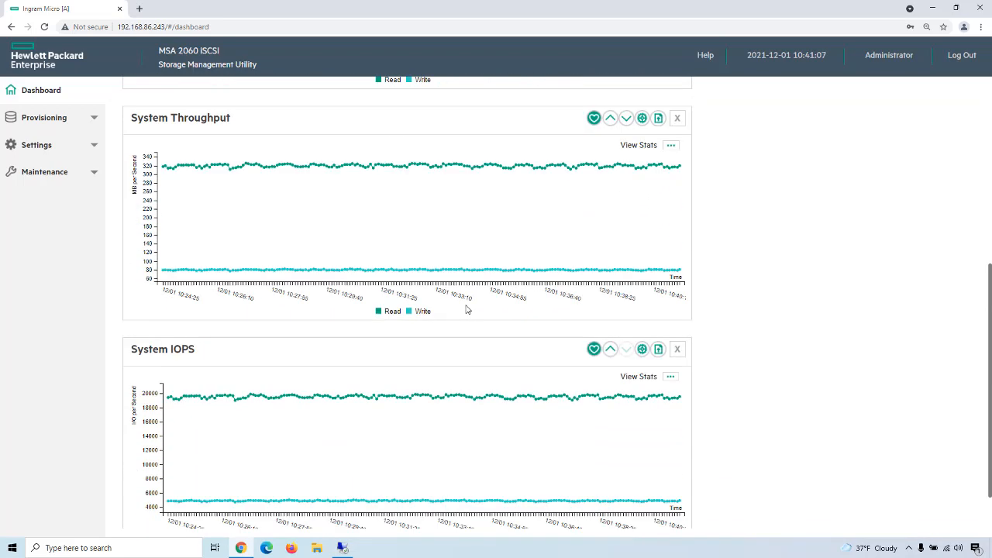
scroll(468, 310, "down", 1)
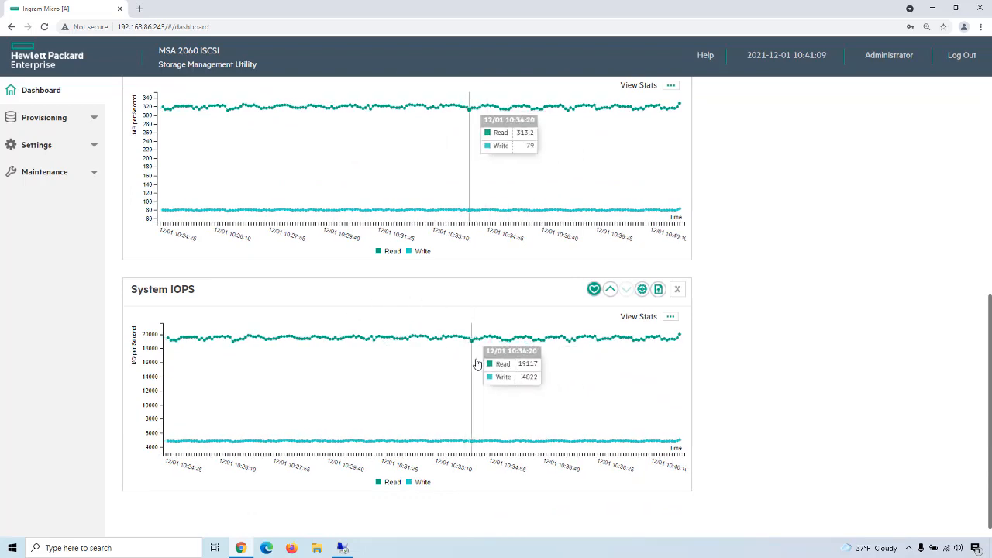
Step: Change the data timeframe to Last 4 hours and review the latency, throughput and IOPS trends for the RAID1 SSD configuration
scroll(477, 363, "up", 6)
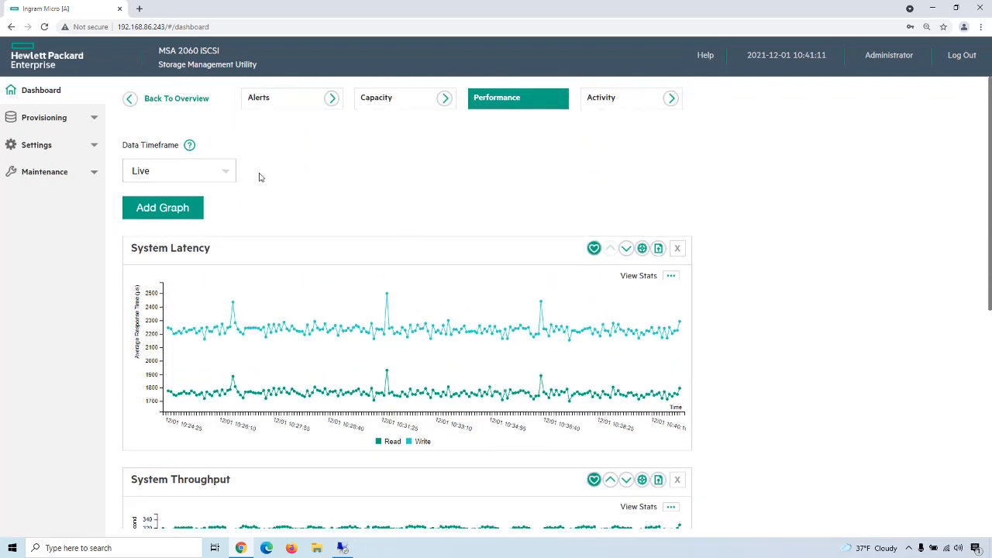
left_click(226, 172)
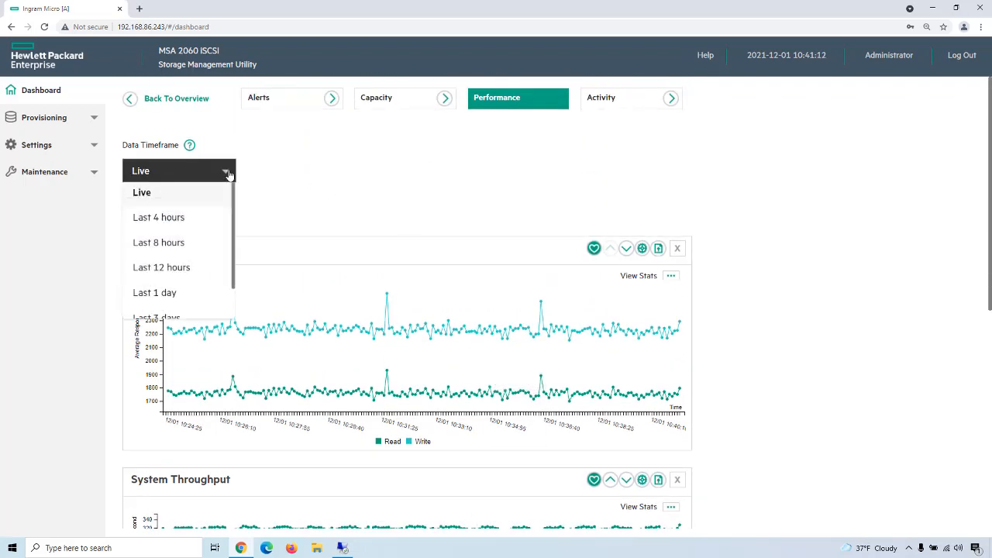
left_click(179, 221)
scroll(459, 336, "down", 1)
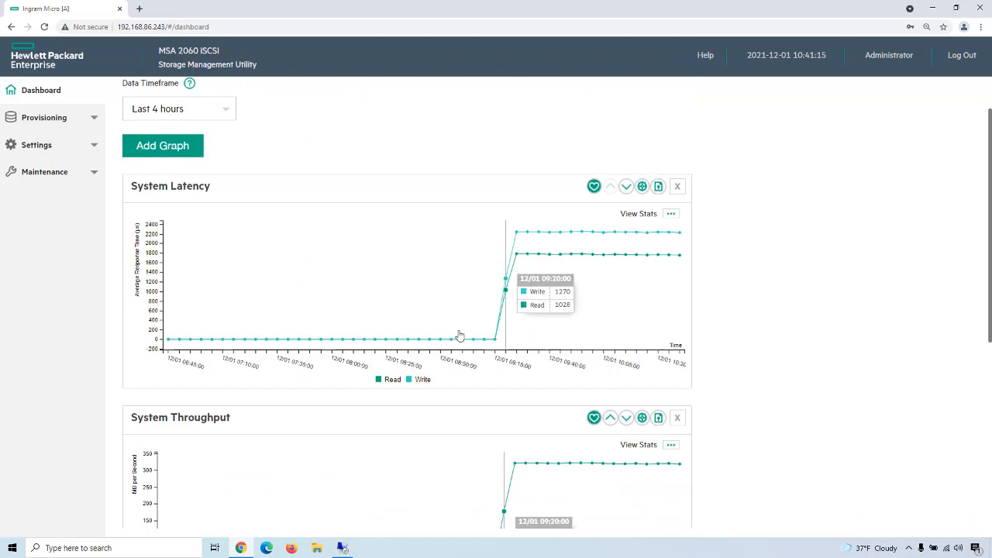
scroll(460, 336, "down", 1)
scroll(411, 350, "down", 2)
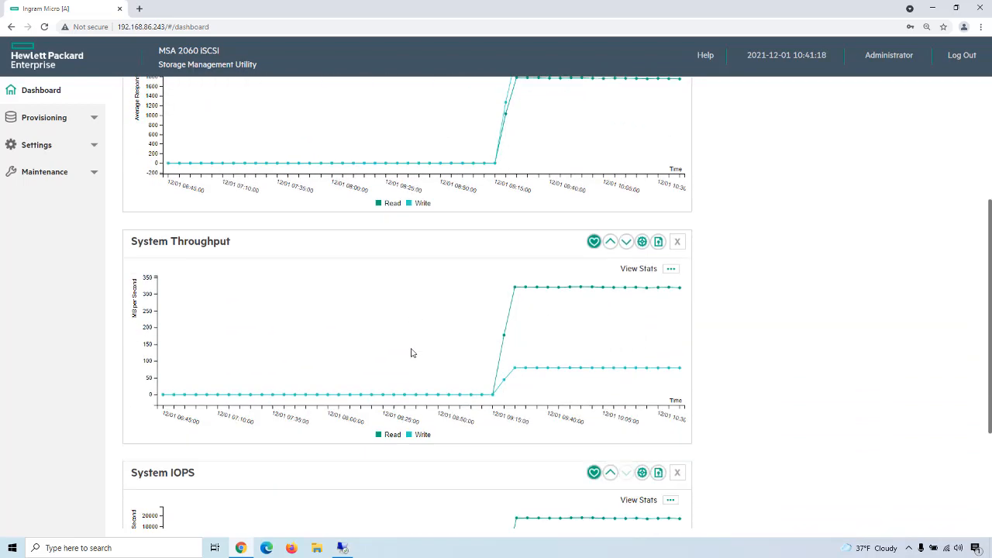
scroll(410, 353, "down", 3)
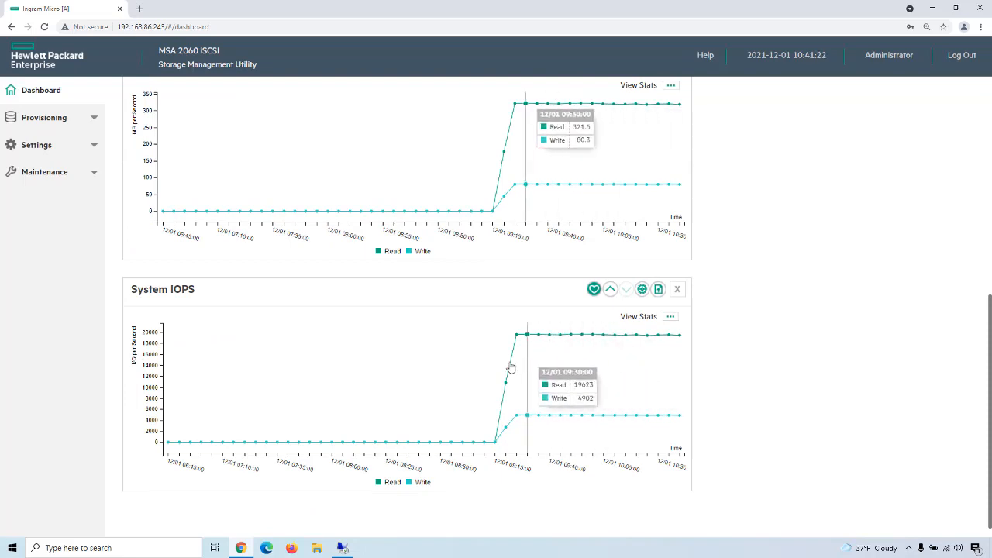
scroll(432, 352, "up", 5)
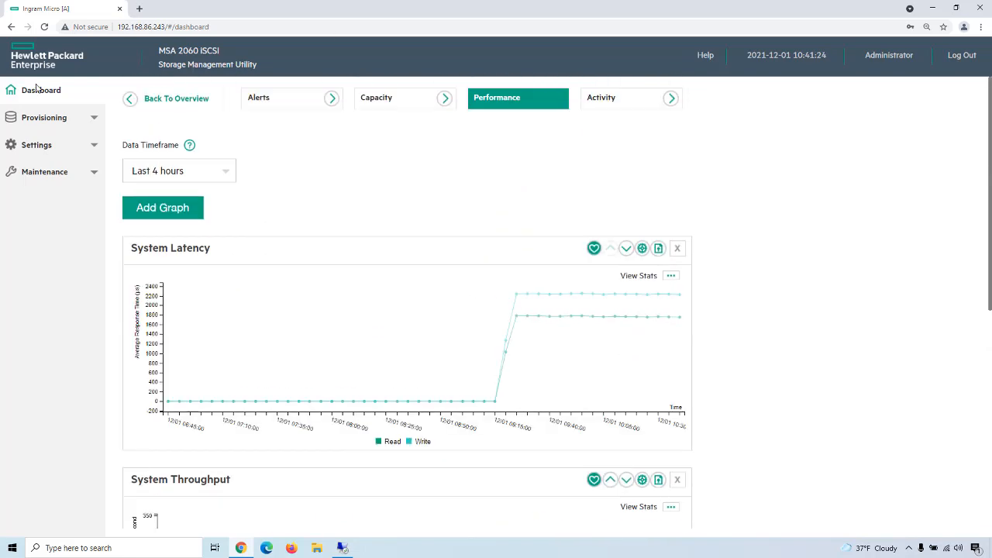
Step: Go back to the storage maintenance page and expand Pool A's disk groups
left_click(48, 172)
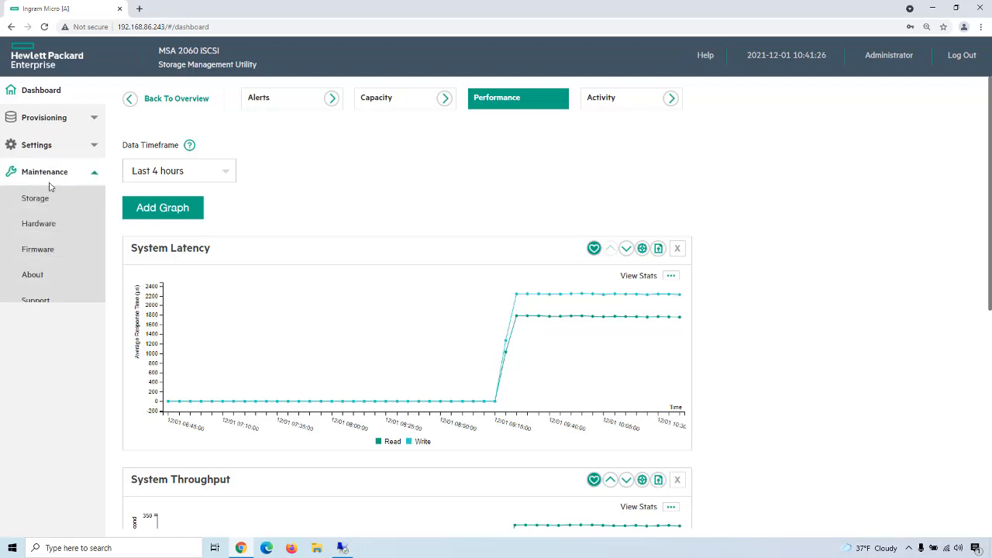
left_click(45, 199)
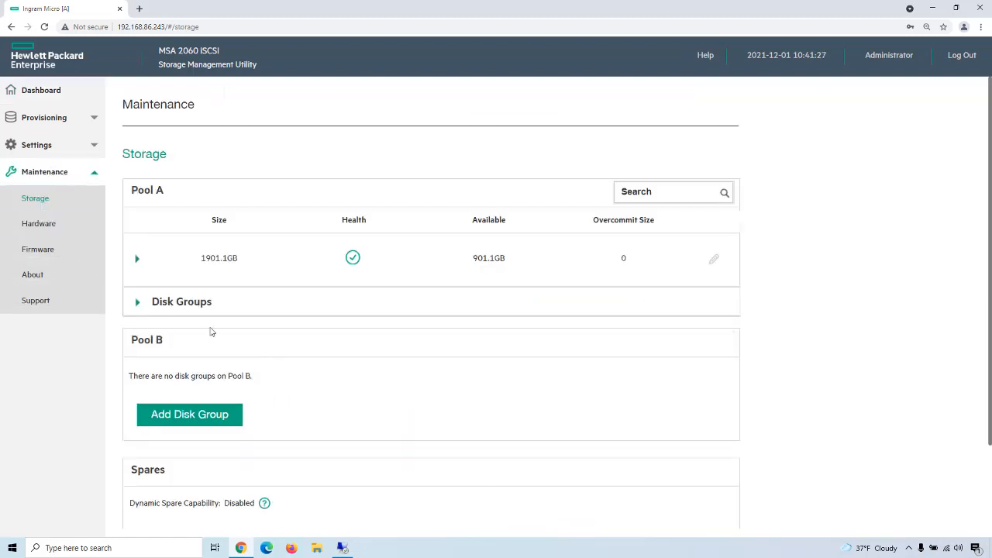
left_click(137, 303)
Step: On the remote desktop, stop the Iometer test and record 24353 IOPS for Raid 1 SSD in the Notes file
left_click(341, 548)
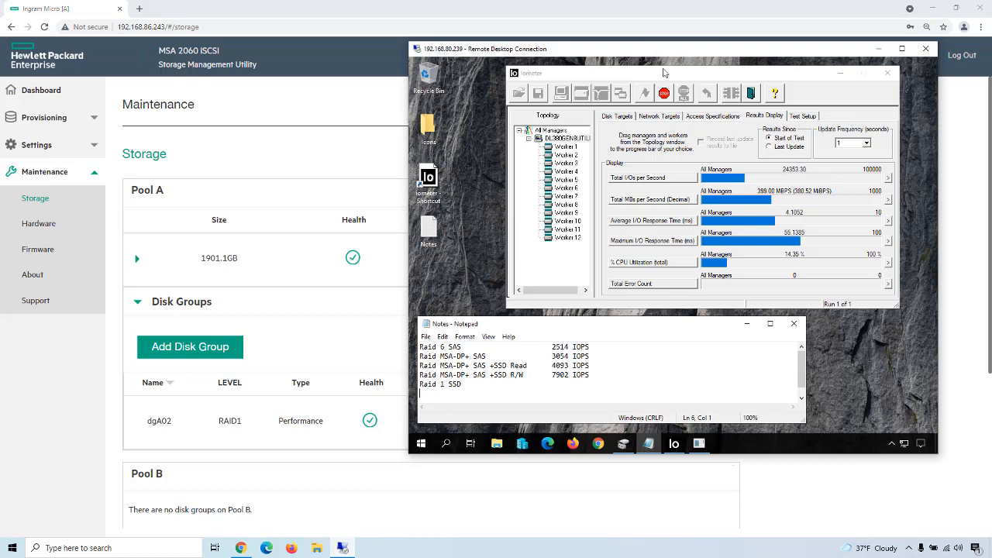
left_click(665, 97)
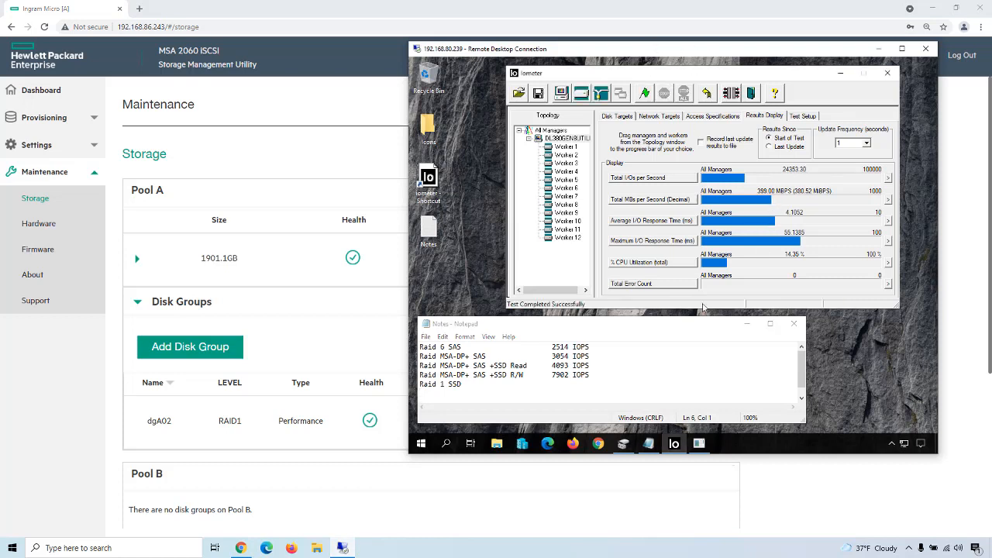
left_click(477, 388)
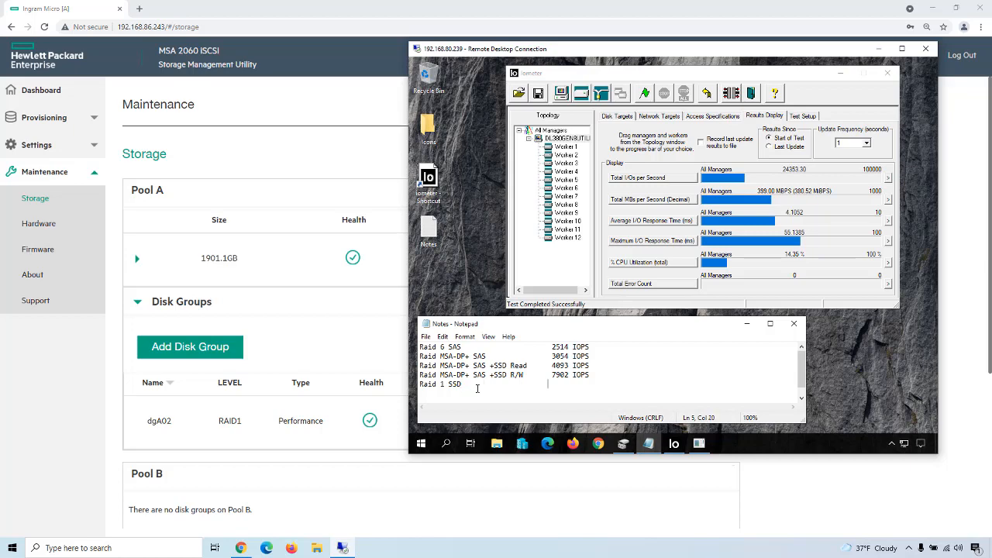
type("24353 IOPS")
Step: Highlight the Raid MSA-DP+ SAS +SSD Read and +SSD R/W entries in the Notes file to compare the configurations
left_click_drag(420, 368, 532, 368)
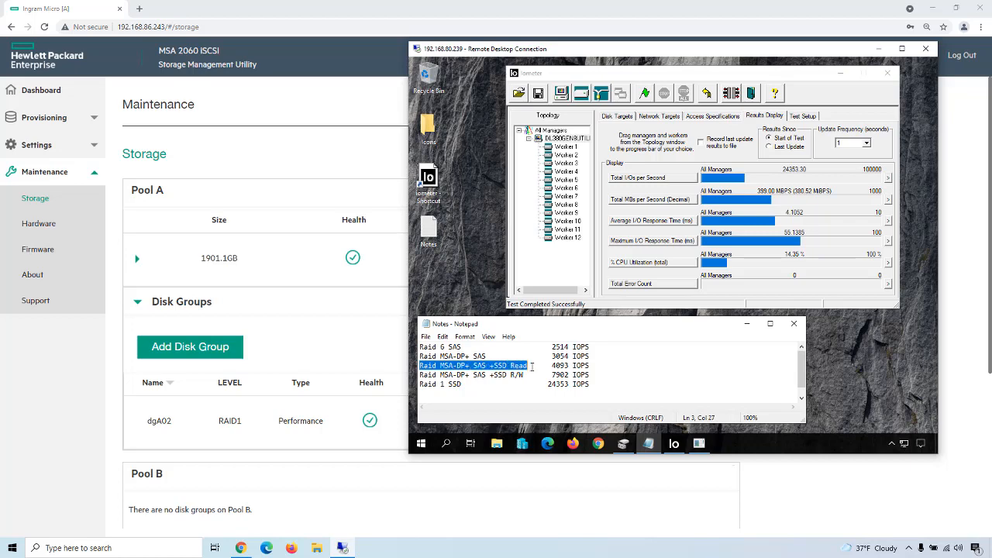
left_click_drag(424, 375, 526, 376)
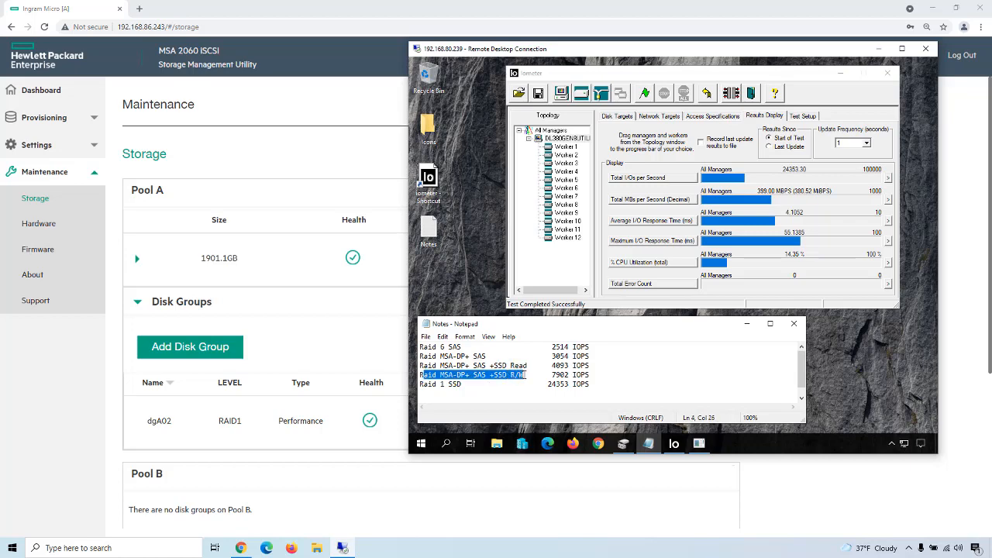
left_click(527, 375)
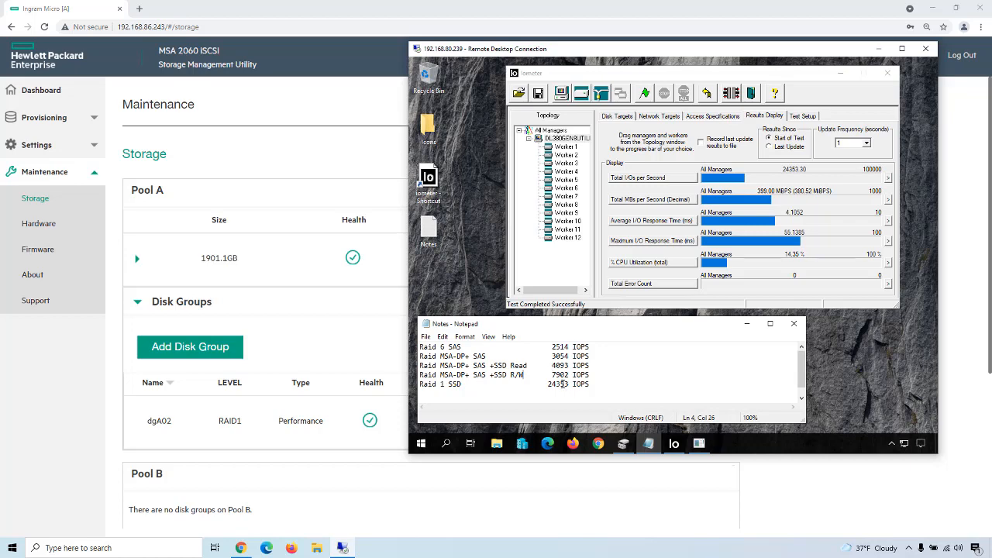
Step: Return to the Storage Management Utility and open the details of the provisioned volume IngramMicroMSA-DP+
left_click(75, 398)
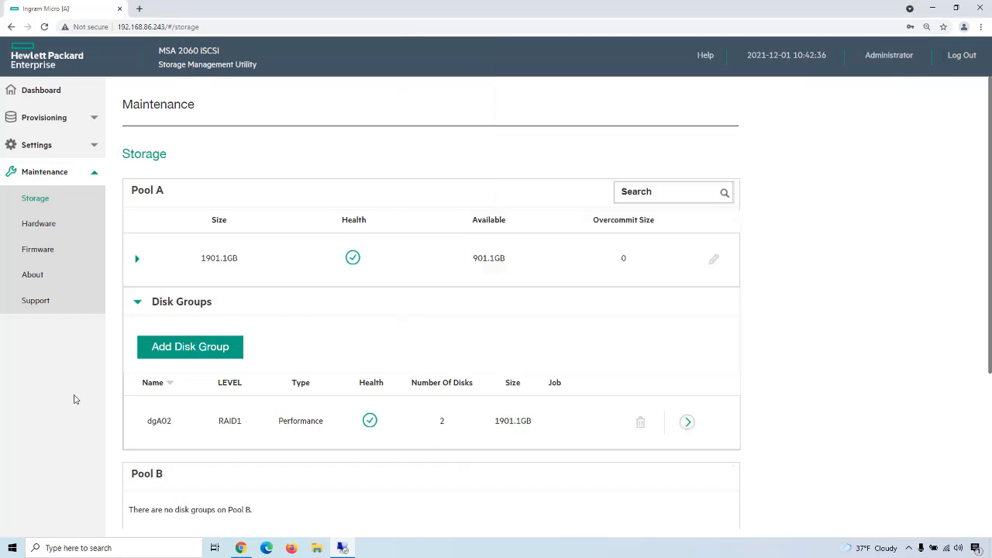
left_click(68, 121)
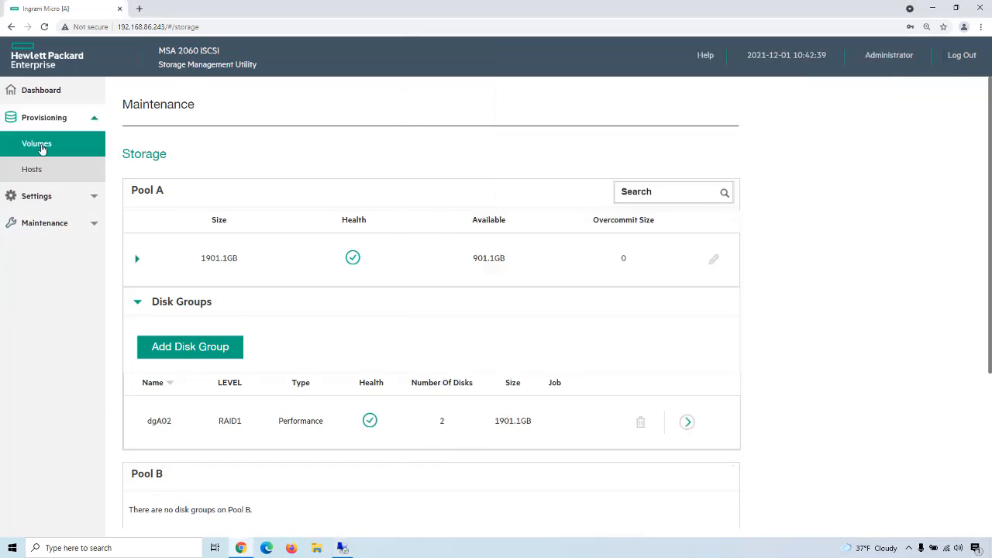
left_click(43, 147)
scroll(307, 297, "down", 1)
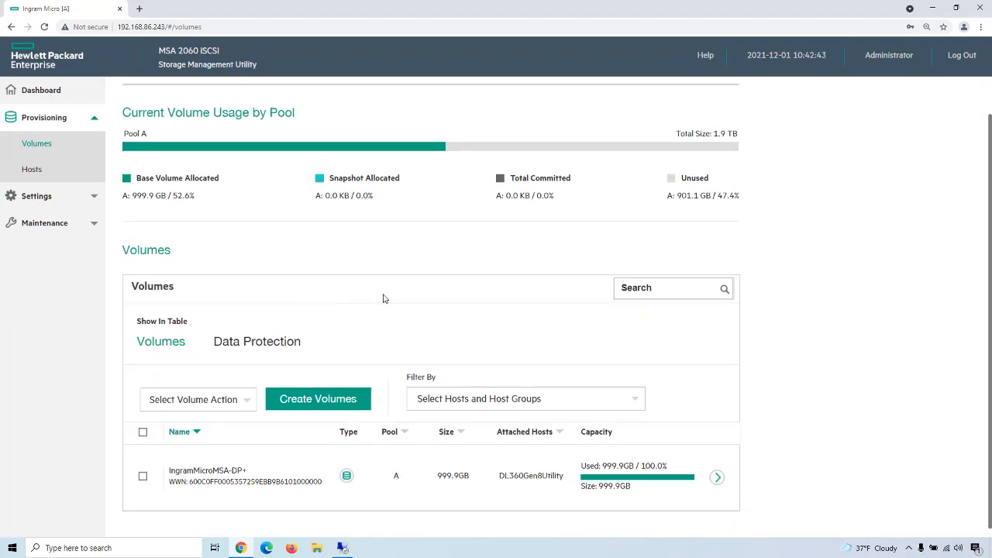
left_click(717, 478)
scroll(726, 477, "down", 1)
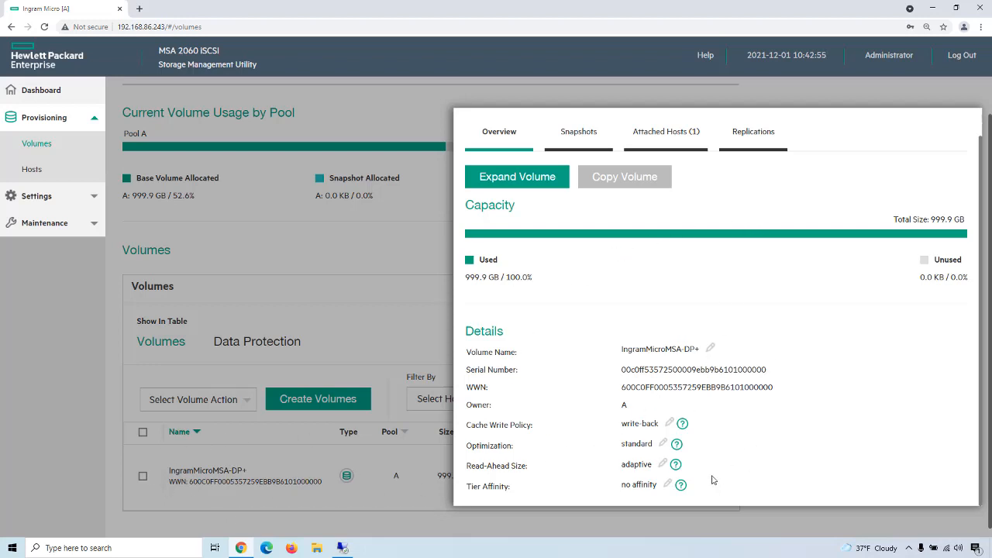
Step: Review the volume's Tier Affinity options, close its details without applying a change, and switch to the remote desktop
left_click(667, 483)
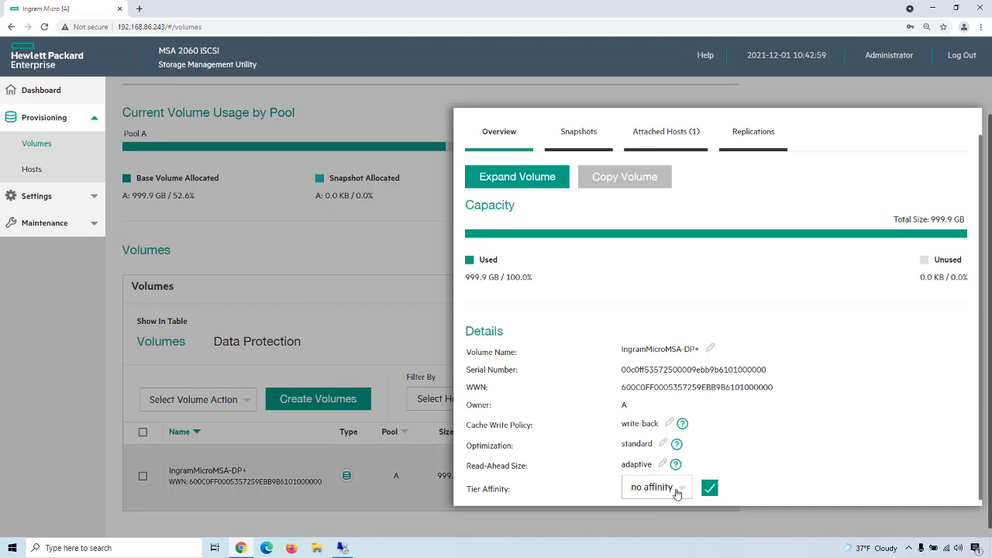
left_click(665, 488)
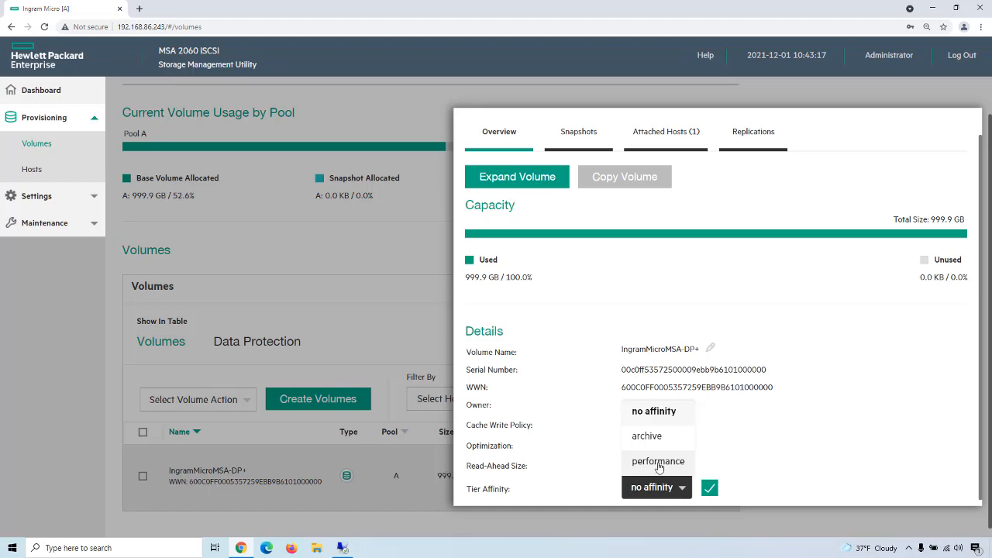
left_click(313, 274)
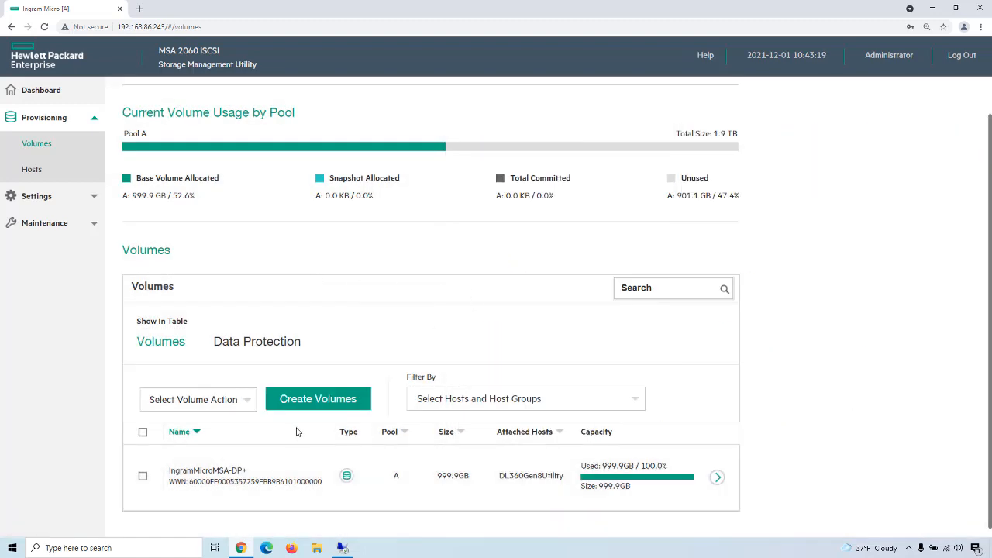
left_click(342, 548)
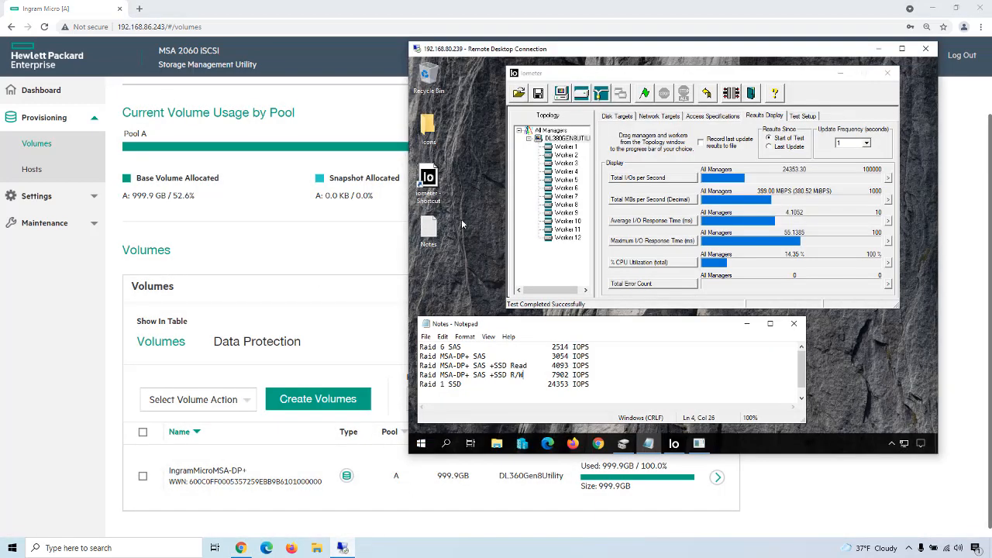